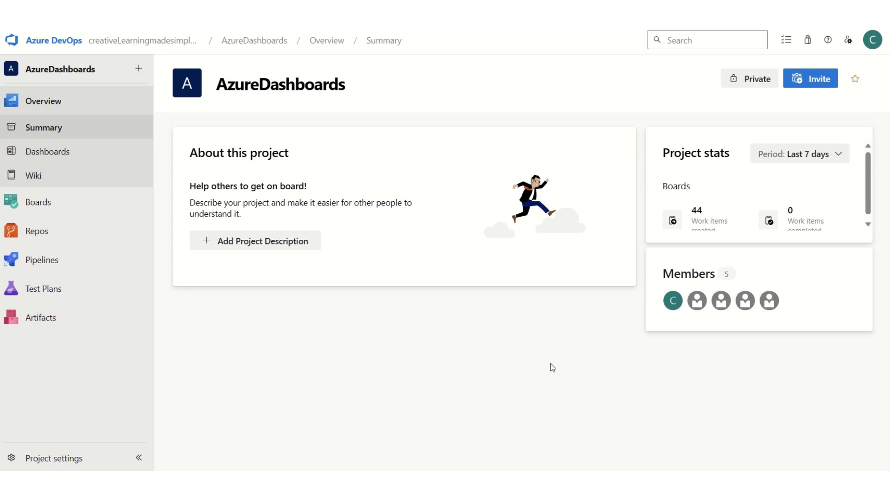
# - Open the project's work items list and collapse the navigation sidebar
pyautogui.click(69, 101)
pyautogui.moveTo(47, 209)
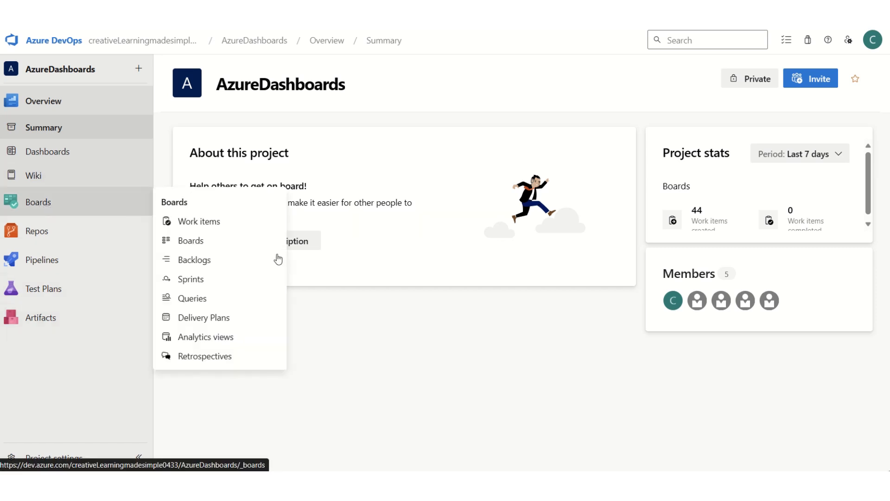
pyautogui.click(216, 225)
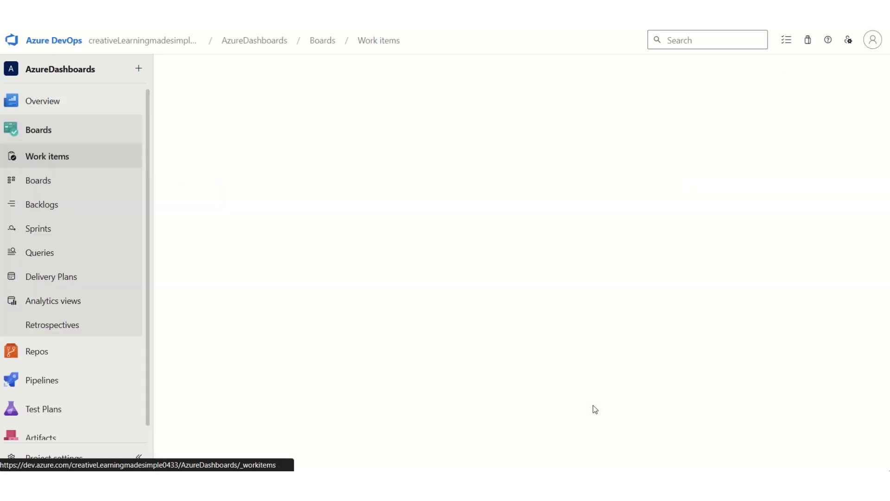
pyautogui.click(138, 457)
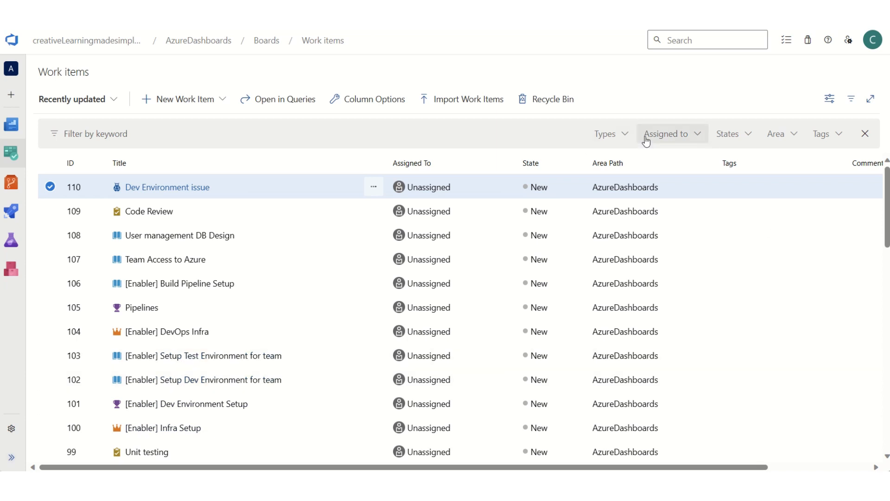
# - View the work items filtered by type, one at a time, for Epic, Feature and User Story
pyautogui.click(624, 136)
pyautogui.click(537, 177)
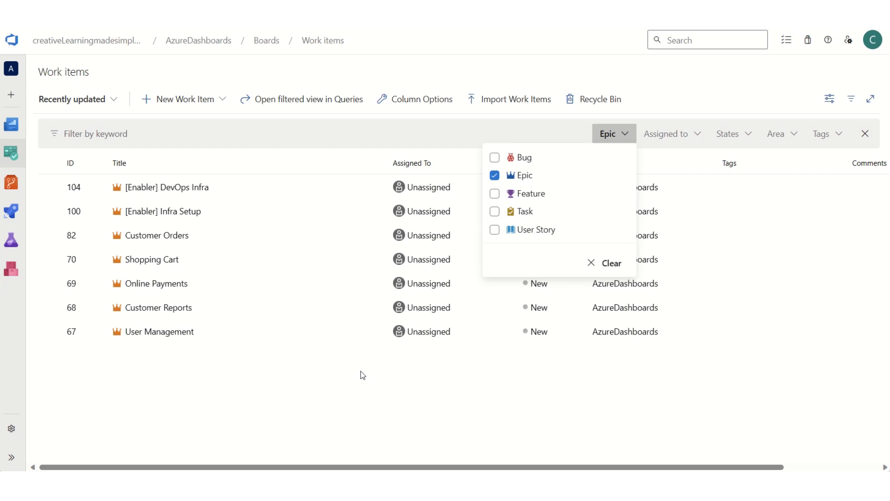
pyautogui.click(524, 175)
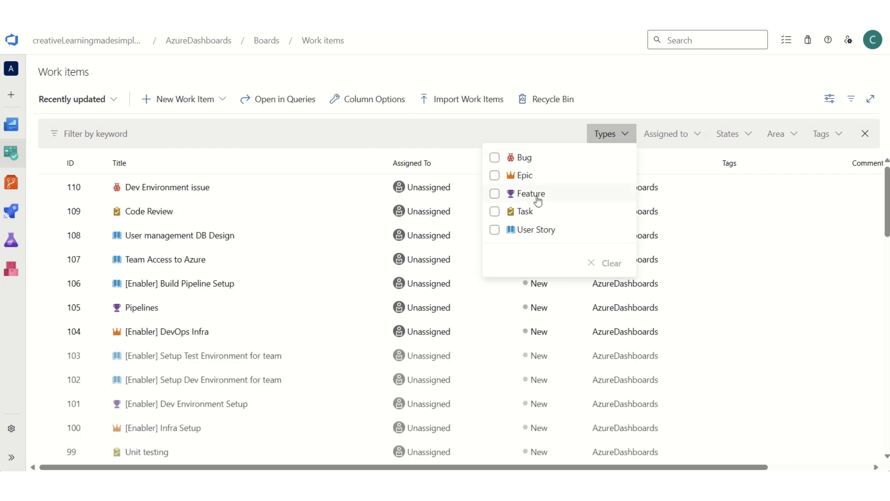
pyautogui.click(538, 199)
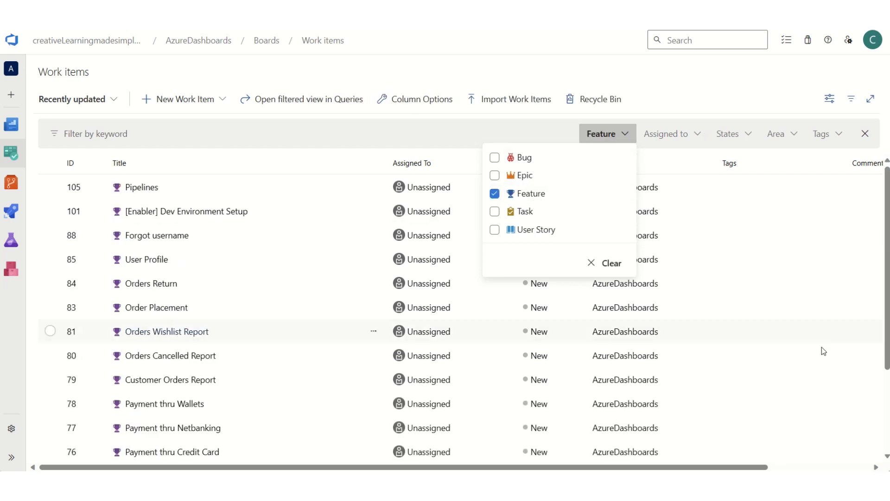
pyautogui.click(543, 200)
pyautogui.click(532, 234)
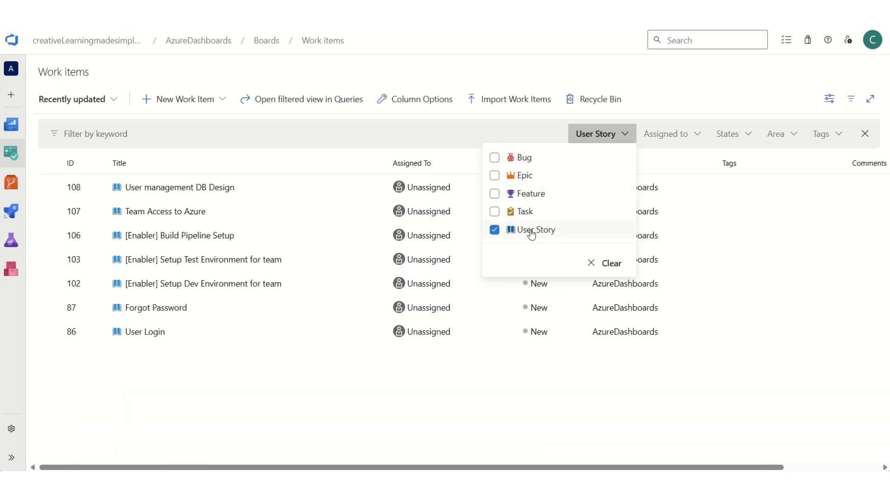
pyautogui.click(532, 234)
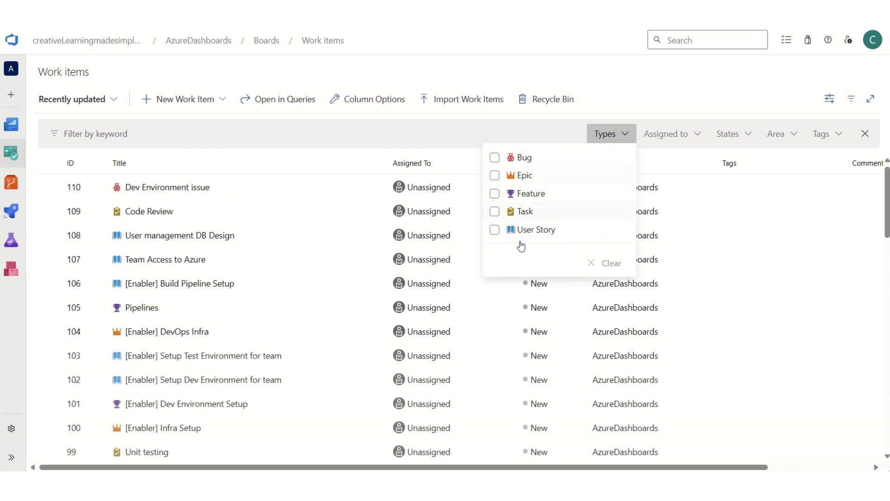
# - Filter the work items to the Bug and Task types, clear the filter and look through the full list
pyautogui.click(530, 166)
pyautogui.click(525, 211)
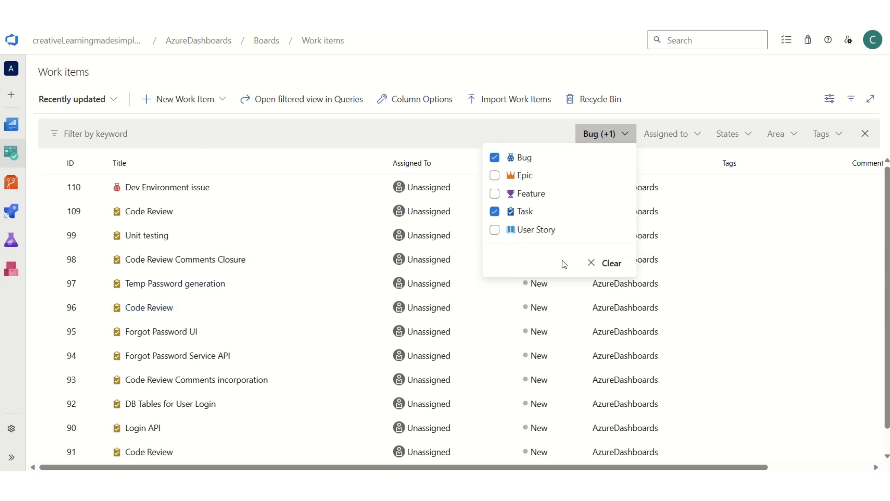
pyautogui.click(598, 264)
pyautogui.click(864, 317)
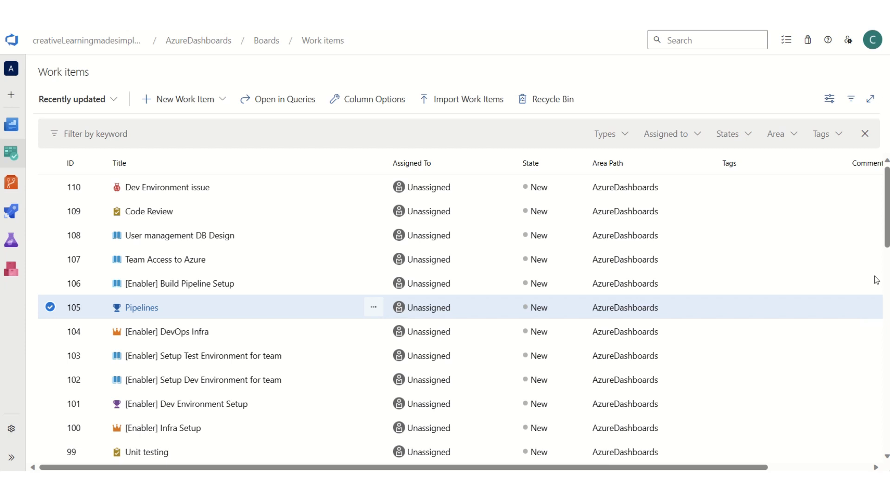
pyautogui.moveTo(886, 232); pyautogui.dragTo(887, 260)
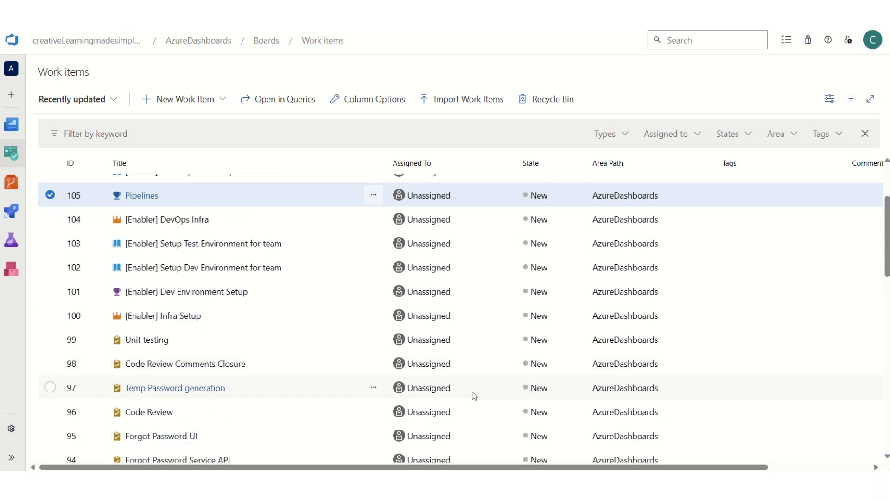
# - Expand the navigation sidebar, open the Sprint 1 backlog and clear its state filter
pyautogui.click(11, 457)
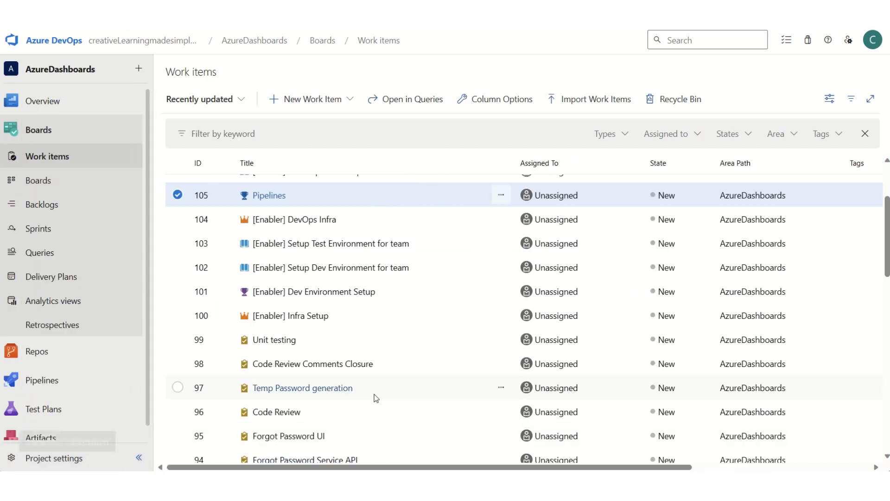
pyautogui.click(51, 231)
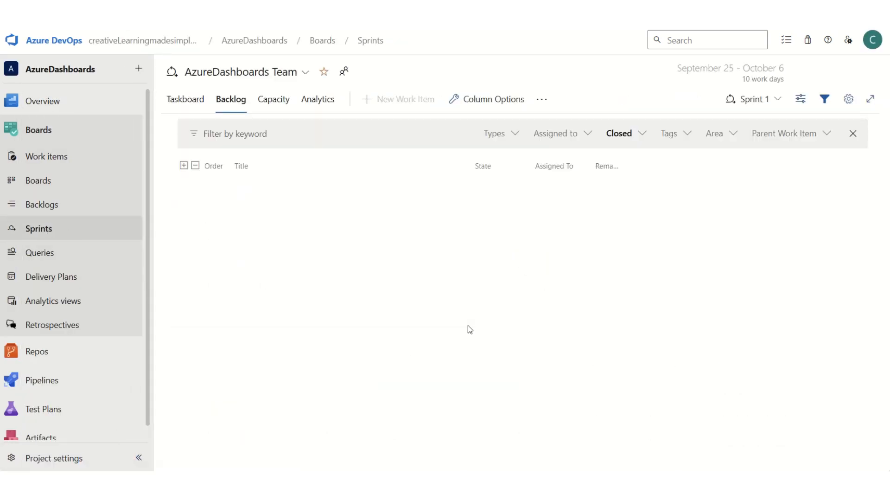
pyautogui.click(641, 134)
pyautogui.click(631, 201)
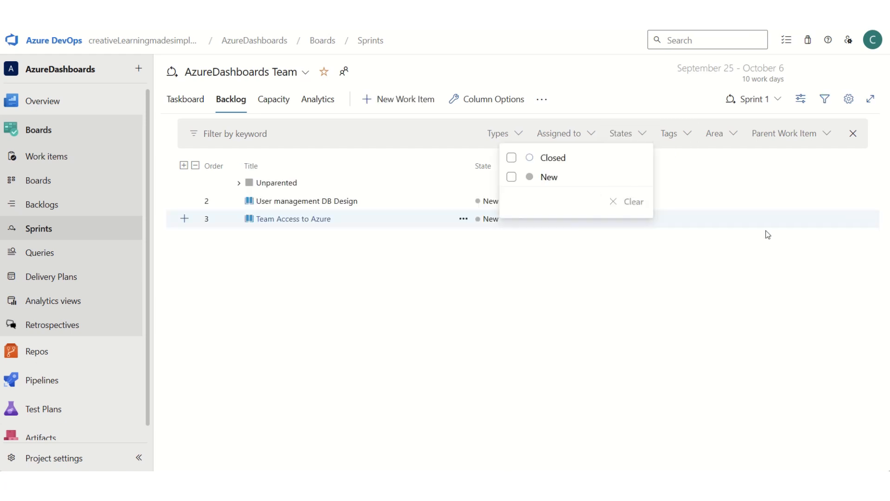
# - Show the Planning side pane for the sprint and open the AzureDashboards Team backlog from it
pyautogui.click(801, 98)
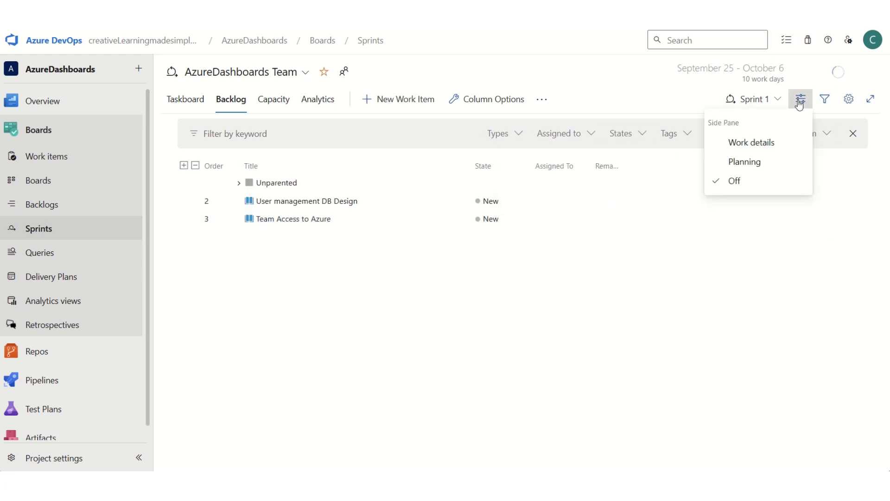
pyautogui.click(771, 165)
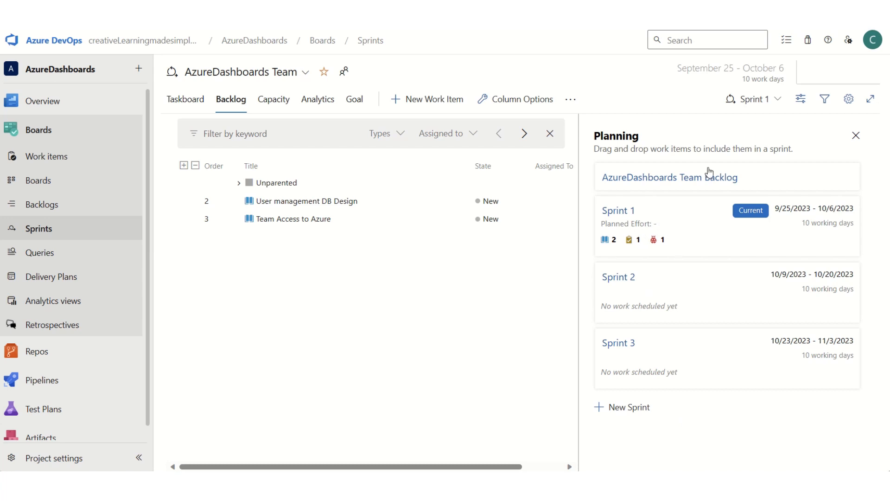
pyautogui.click(659, 181)
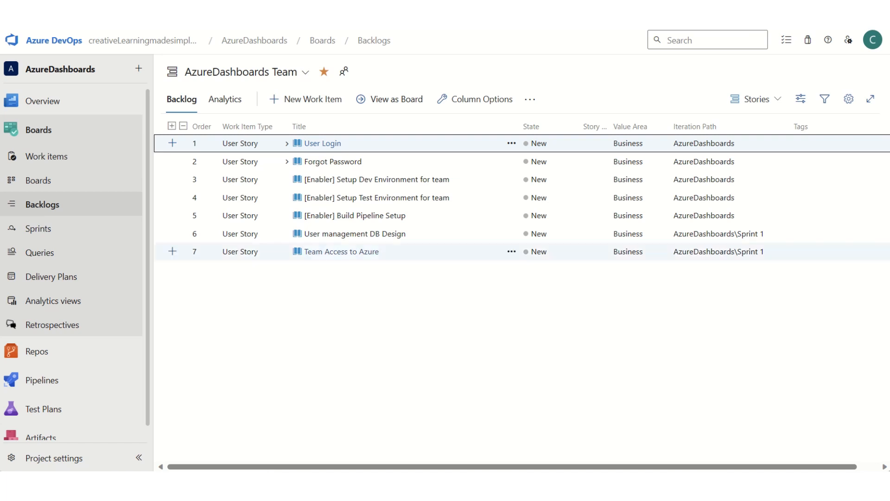
# - Check the available backlog levels and expand the User Login story to view its tasks
pyautogui.click(779, 100)
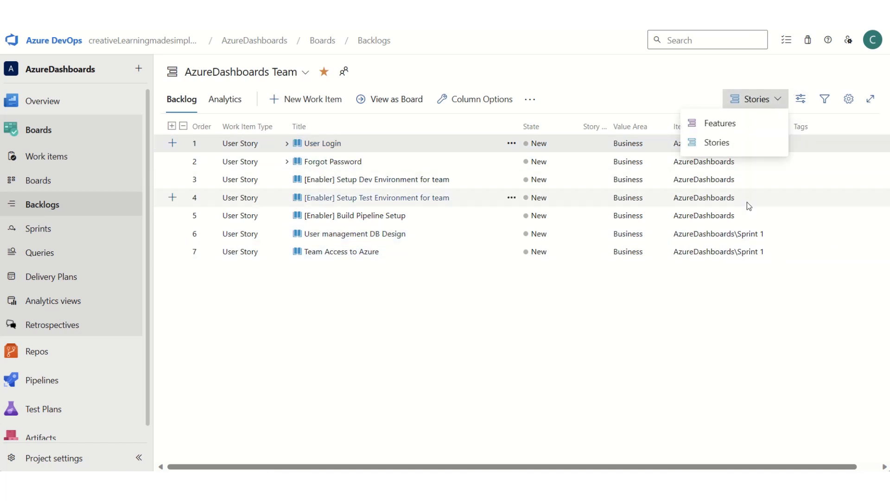
pyautogui.click(638, 355)
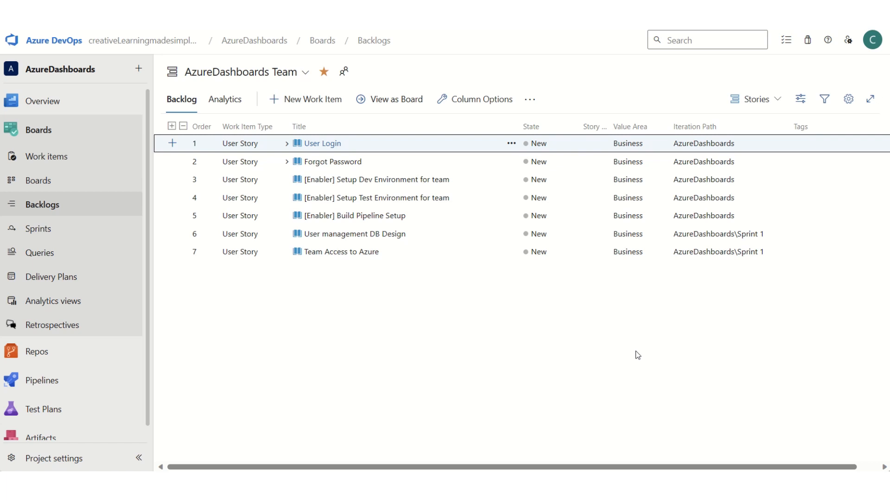
pyautogui.click(287, 143)
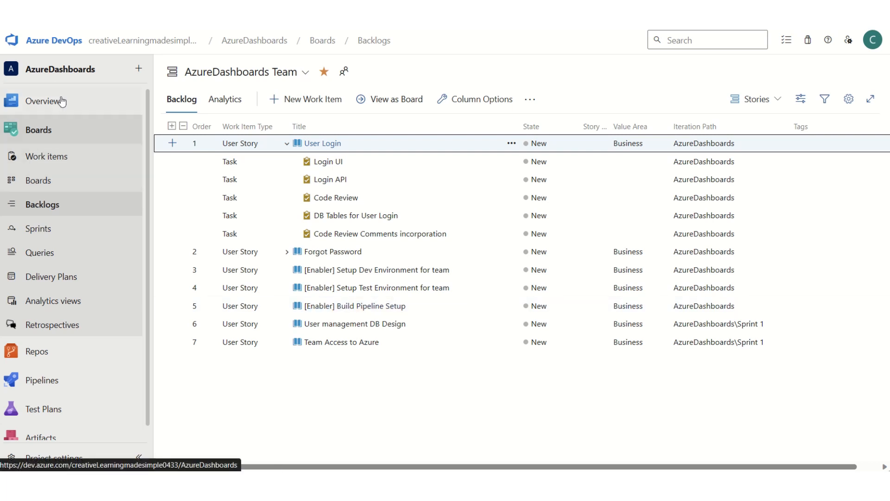
# - Open the project's dashboards and start creating a new dashboard
pyautogui.moveTo(55, 99)
pyautogui.click(188, 142)
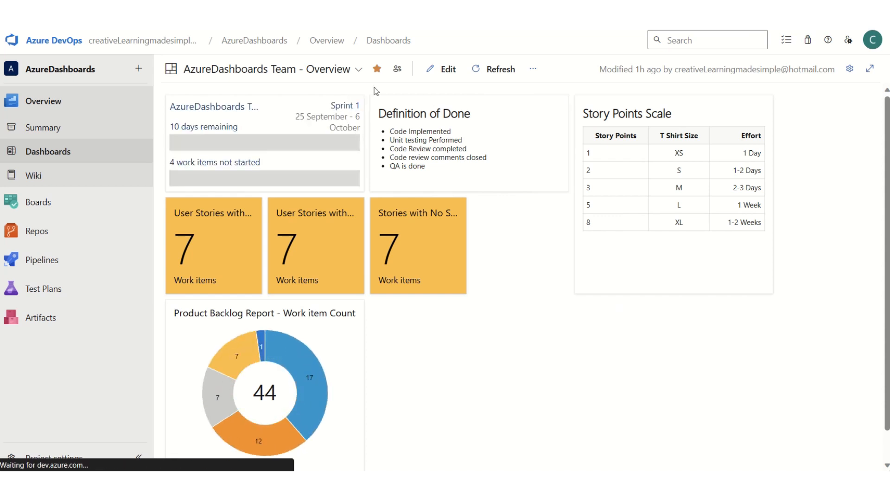
pyautogui.click(360, 70)
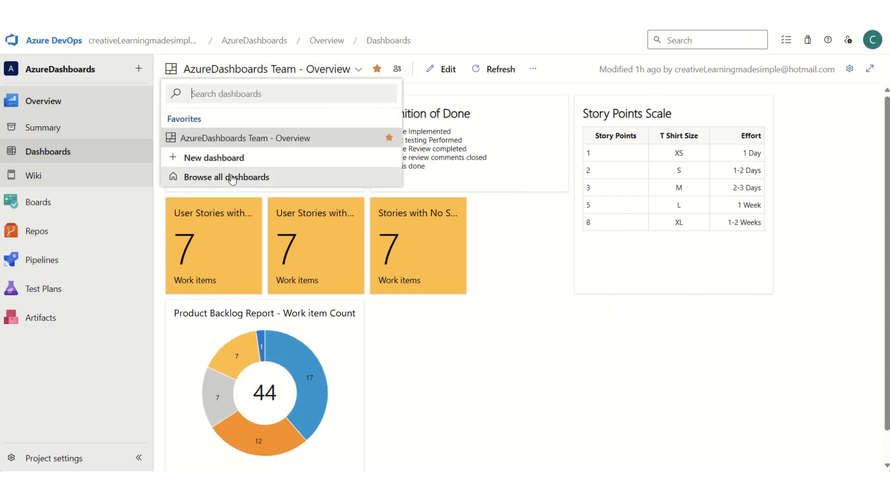
pyautogui.click(230, 160)
pyautogui.click(686, 98)
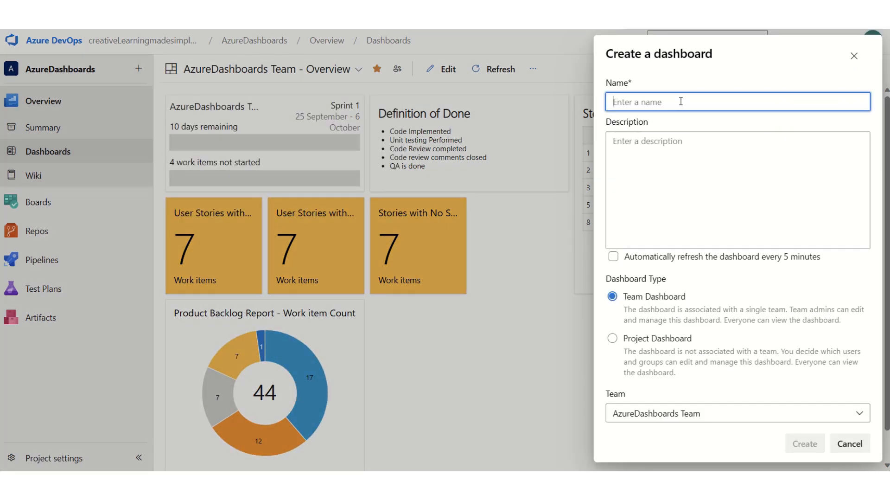
pyautogui.write('Test')
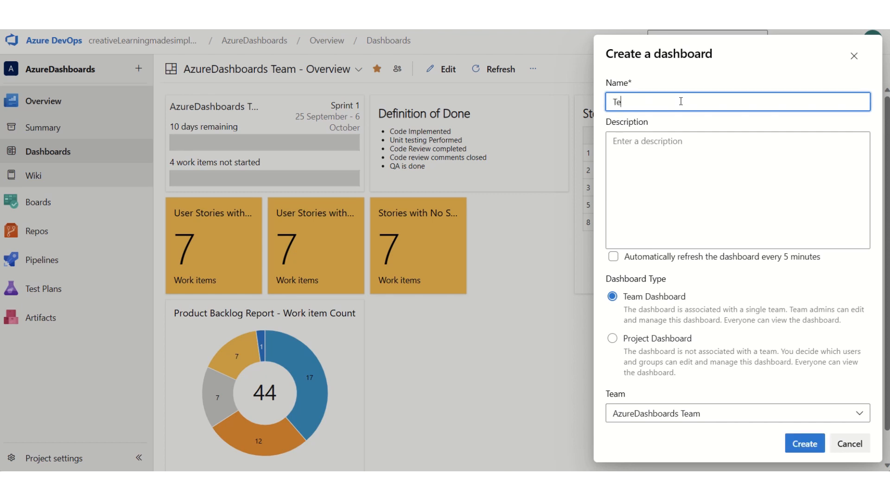
pyautogui.press('BackSpace')
pyautogui.press('BackSpace')
pyautogui.press('BackSpace')
pyautogui.press('BackSpace')
pyautogui.press('BackSpace')
# - Create the team dashboard with the name Azure Channel Dashboard and mark it as a favorite
pyautogui.write('Azure Channel Dashboard')
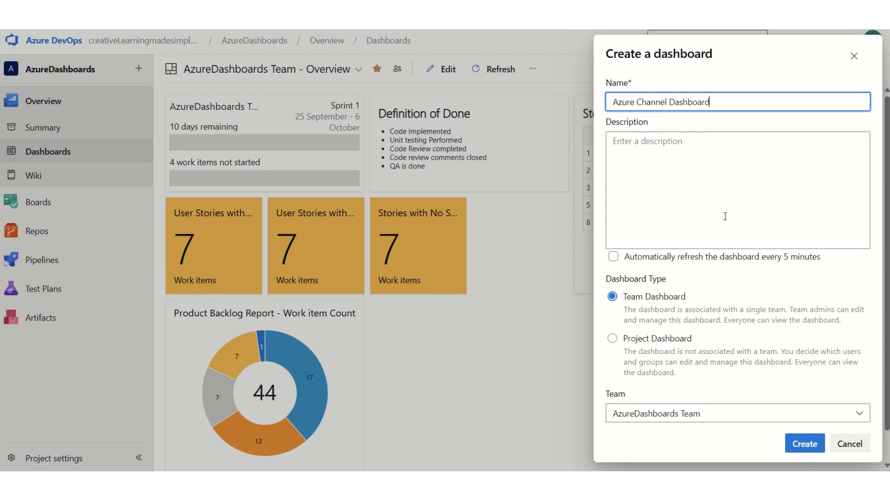
pyautogui.click(813, 450)
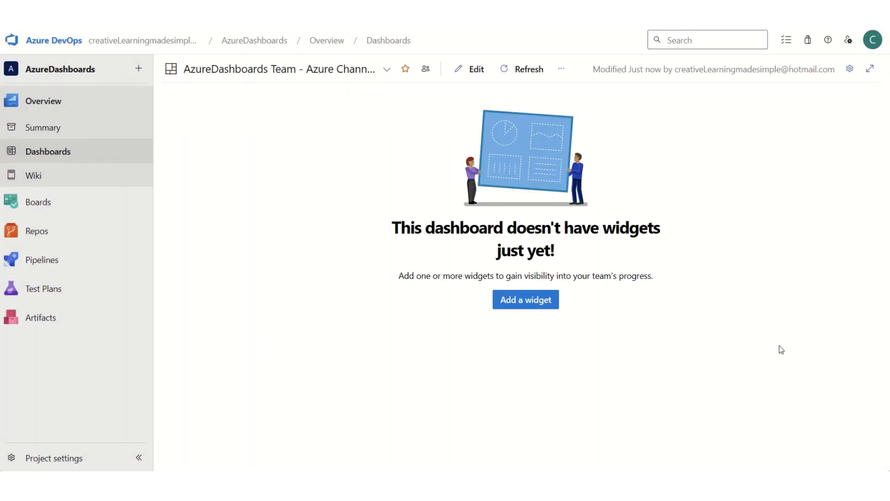
pyautogui.click(406, 69)
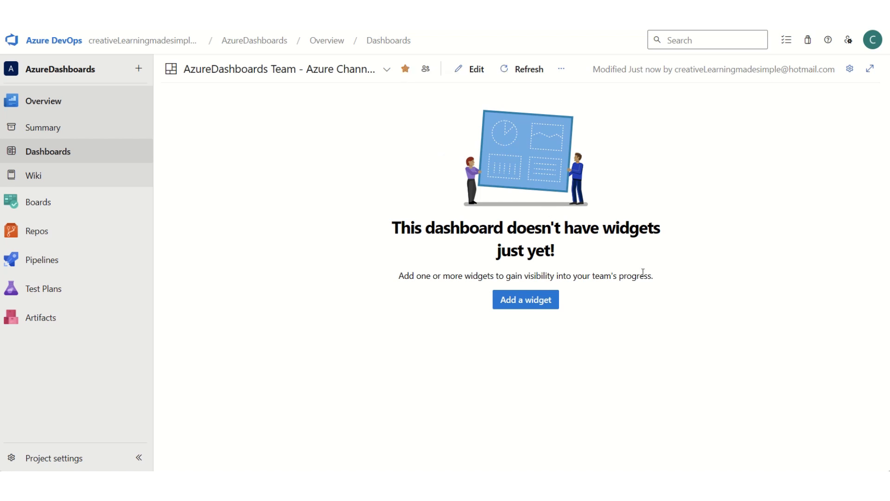
pyautogui.click(387, 70)
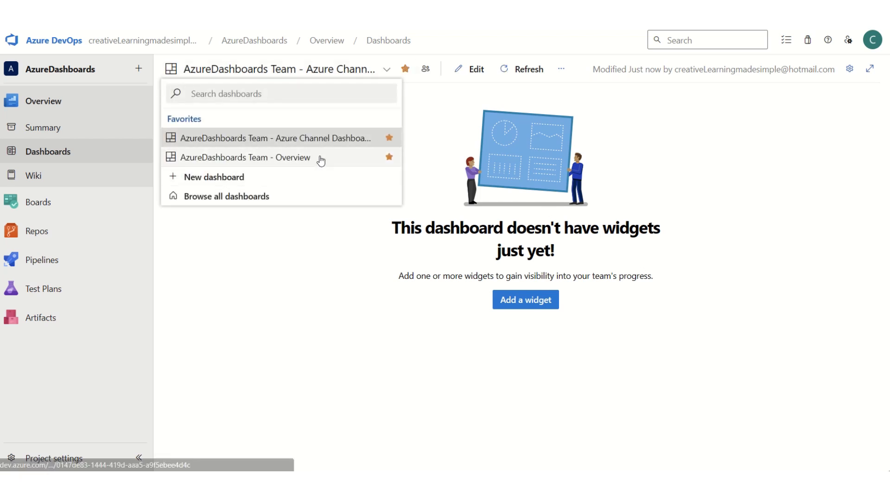
pyautogui.click(742, 352)
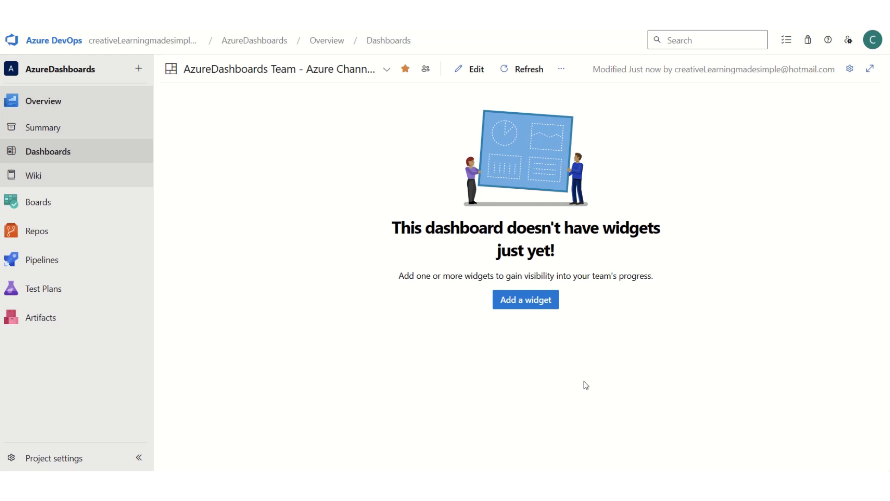
# - Start adding widgets to the empty dashboard and search the widget catalog for "sprint"
pyautogui.click(539, 305)
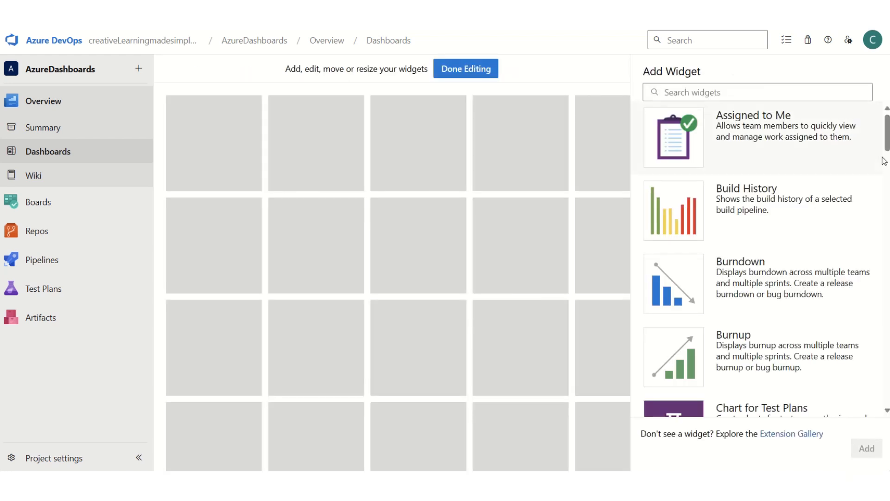
pyautogui.scroll(-4, 886, 158)
pyautogui.scroll(4, 765, 232)
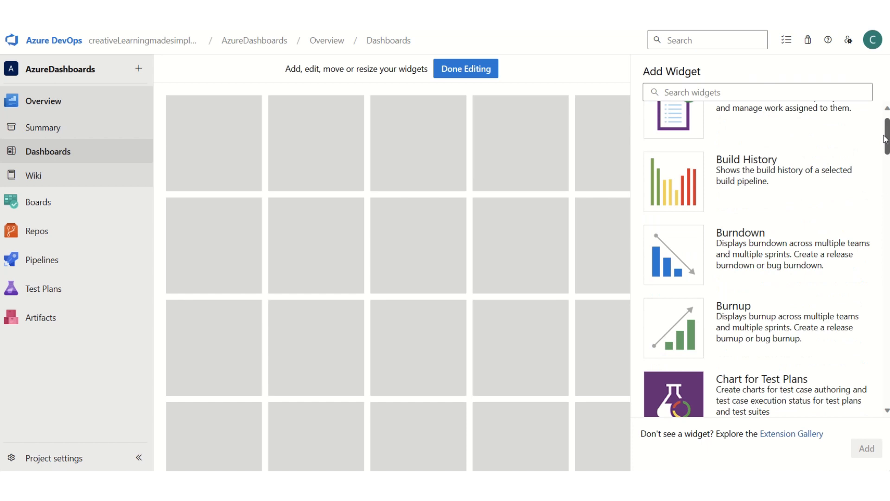
pyautogui.click(742, 95)
pyautogui.write('sproint')
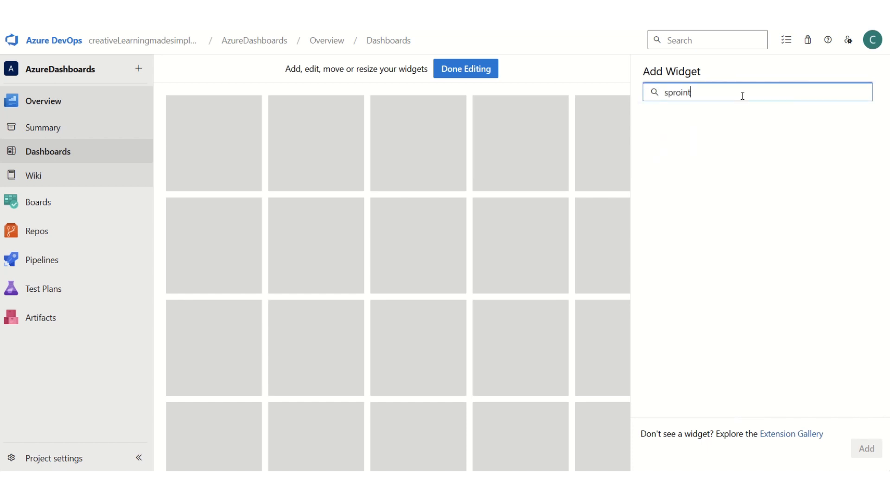
pyautogui.press('BackSpace')
pyautogui.press('BackSpace')
pyautogui.press('BackSpace')
pyautogui.press('BackSpace')
pyautogui.write('int')
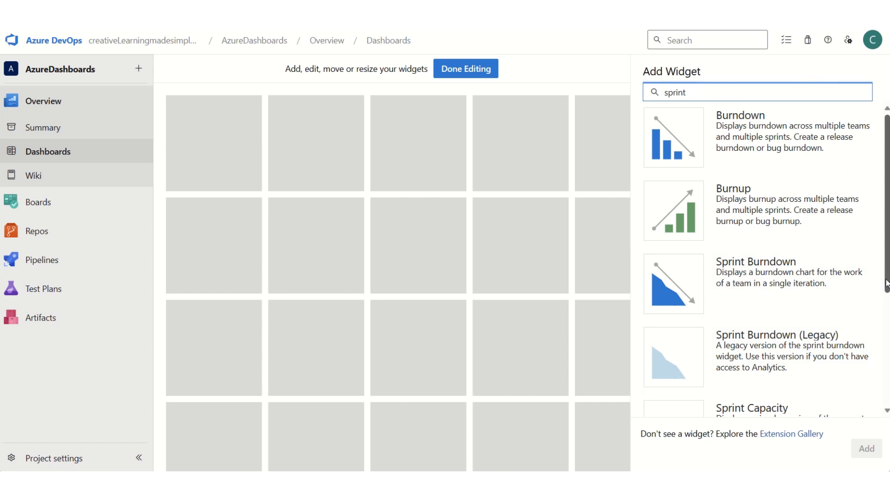
# - Add the Sprint Overview widget to the dashboard and finish editing
pyautogui.moveTo(886, 286); pyautogui.dragTo(886, 398)
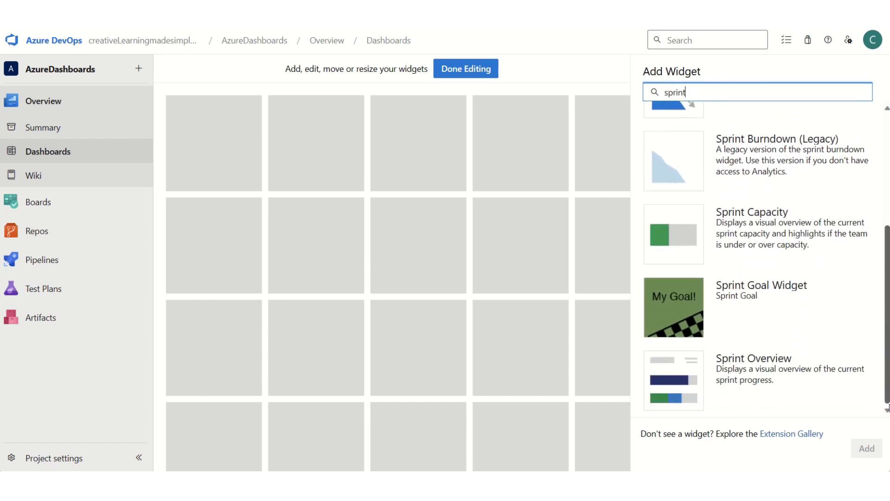
pyautogui.click(772, 376)
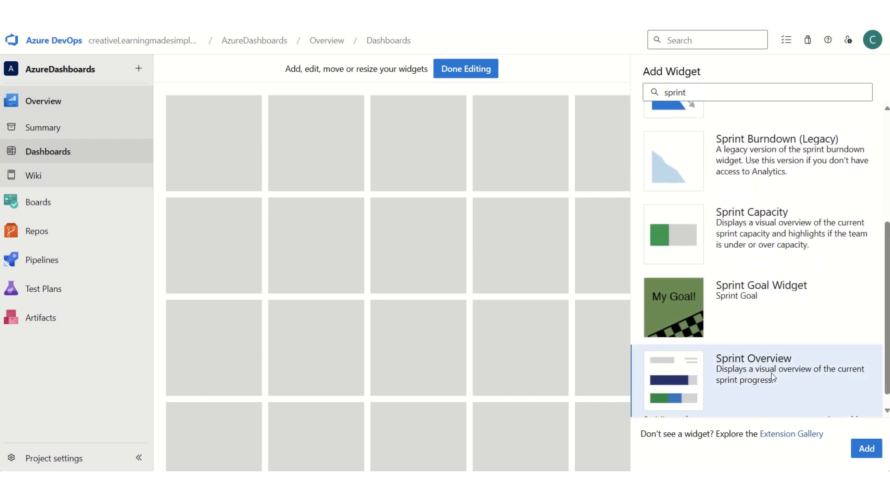
pyautogui.click(866, 448)
pyautogui.click(482, 74)
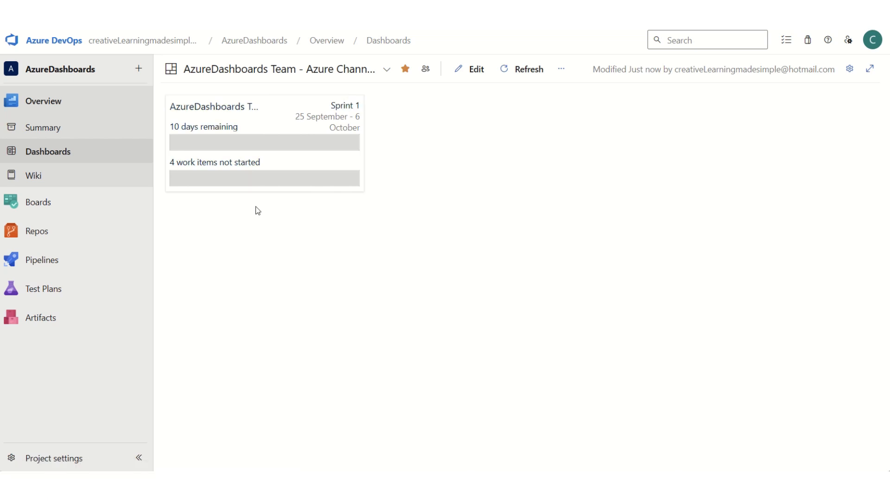
# - Review the Sprint Overview widget's configuration, including the available Values options, and close it without changes
pyautogui.click(356, 103)
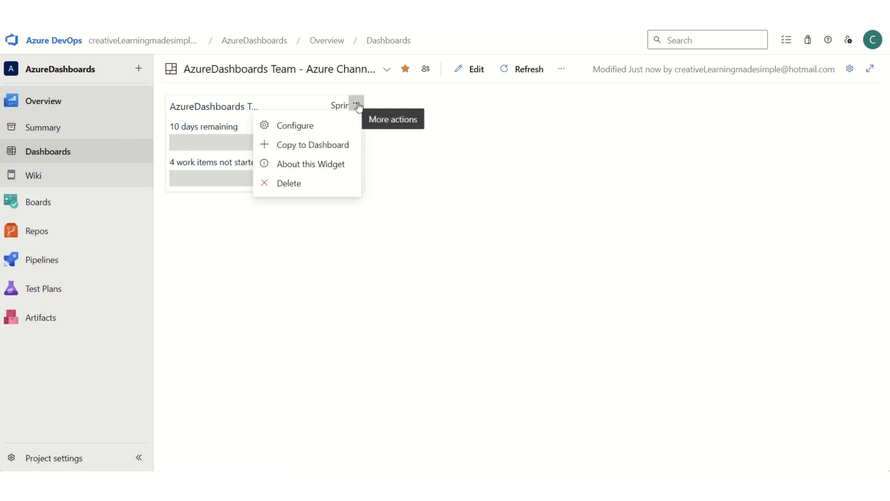
pyautogui.click(338, 127)
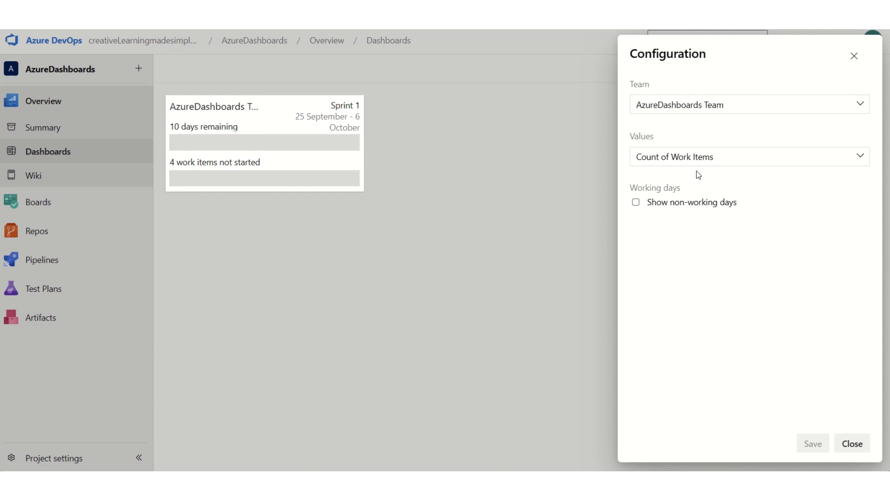
pyautogui.click(702, 157)
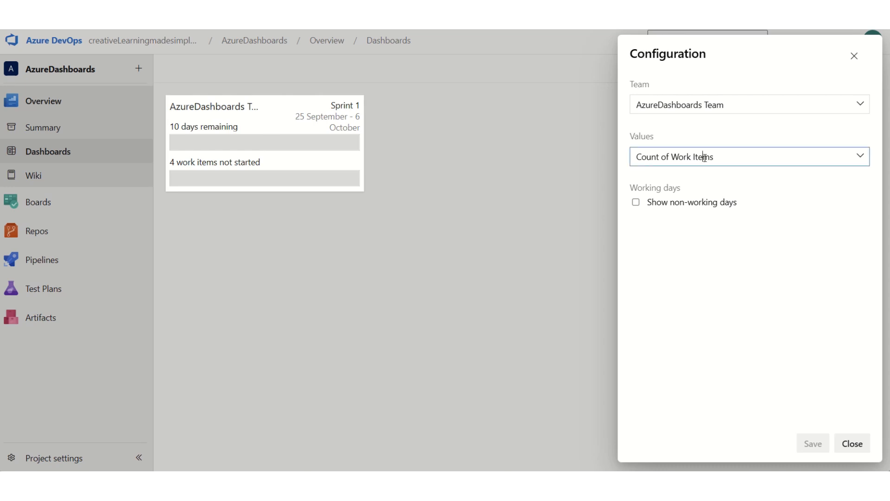
pyautogui.click(862, 157)
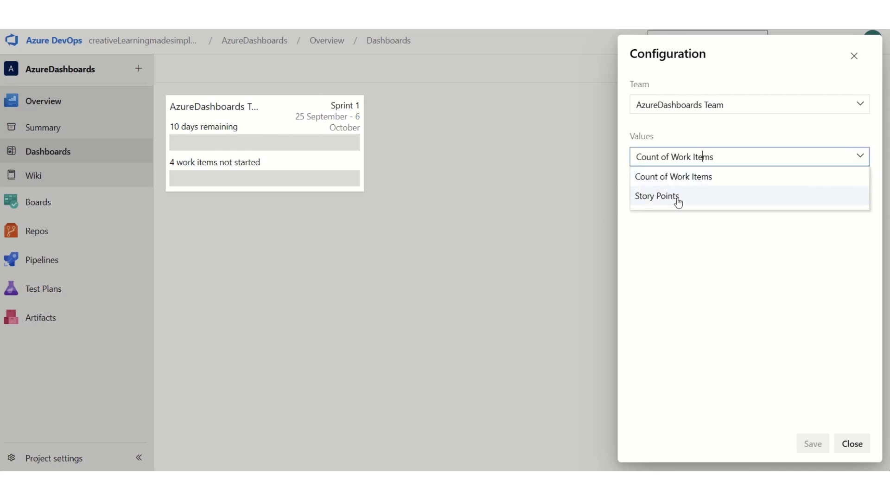
pyautogui.click(837, 286)
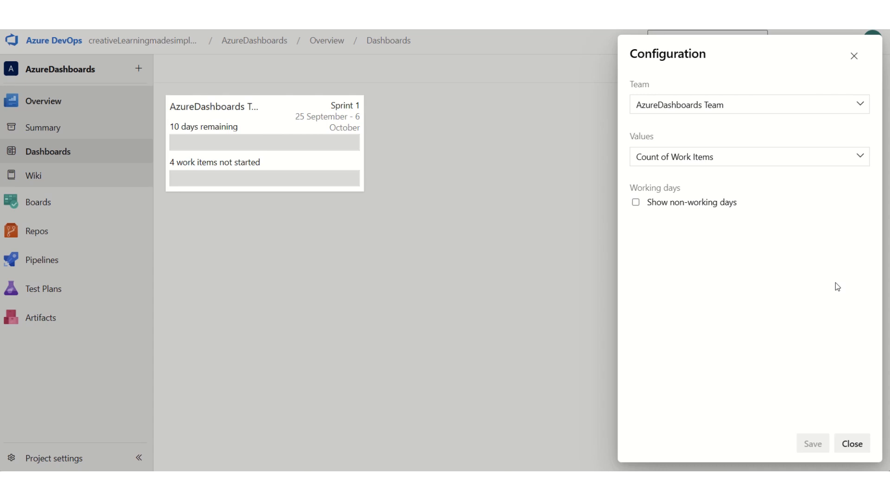
pyautogui.click(852, 443)
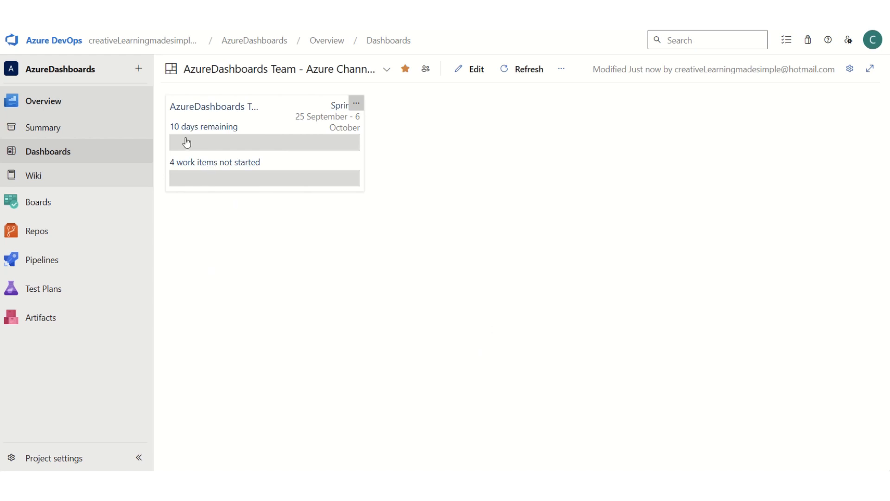
# - Find the Markdown widget by searching for "mark", add it to the dashboard and finish editing
pyautogui.click(478, 74)
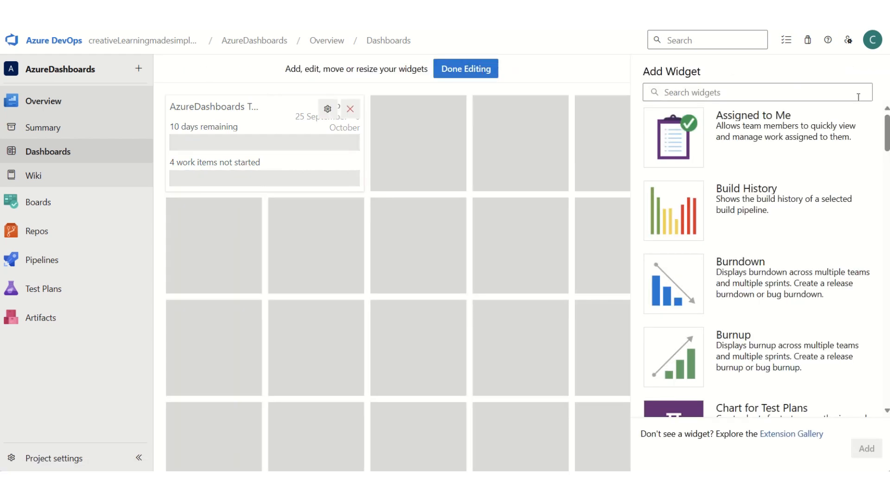
pyautogui.click(808, 89)
pyautogui.write('mark')
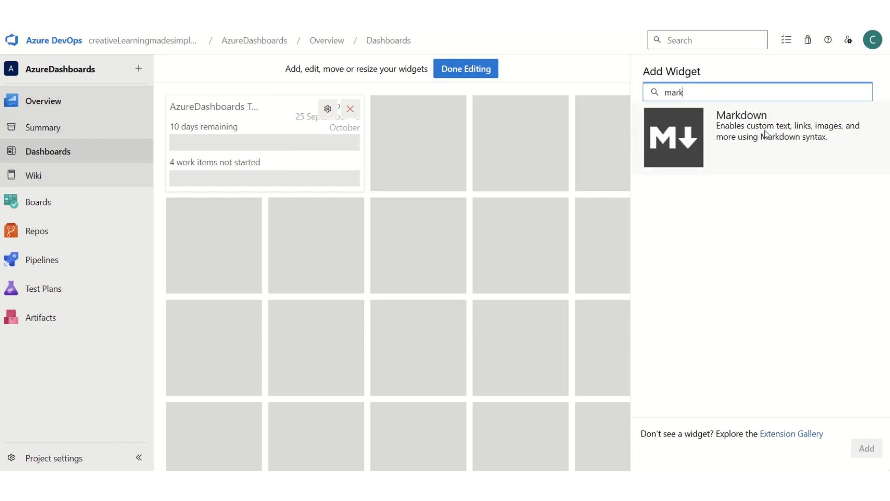
pyautogui.click(765, 134)
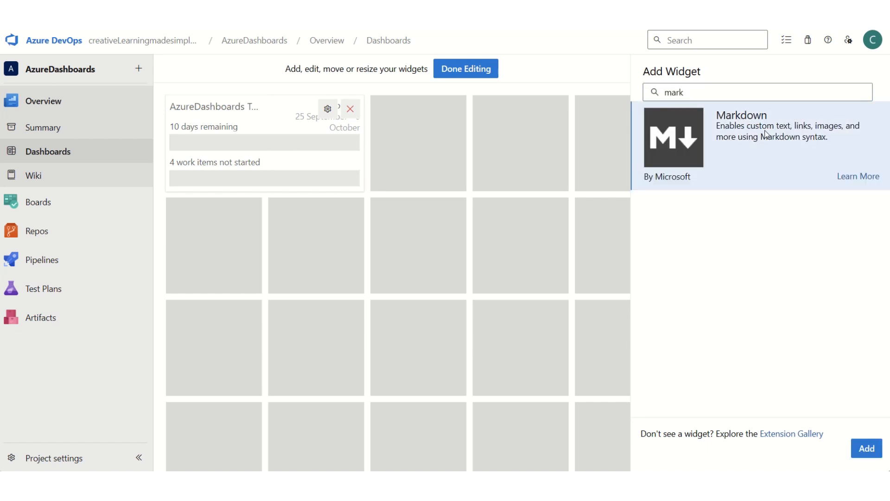
pyautogui.click(866, 448)
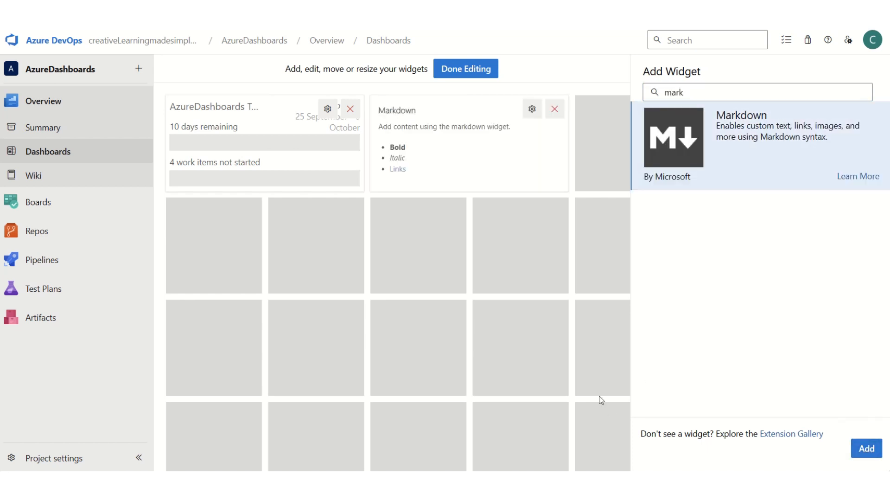
pyautogui.click(480, 72)
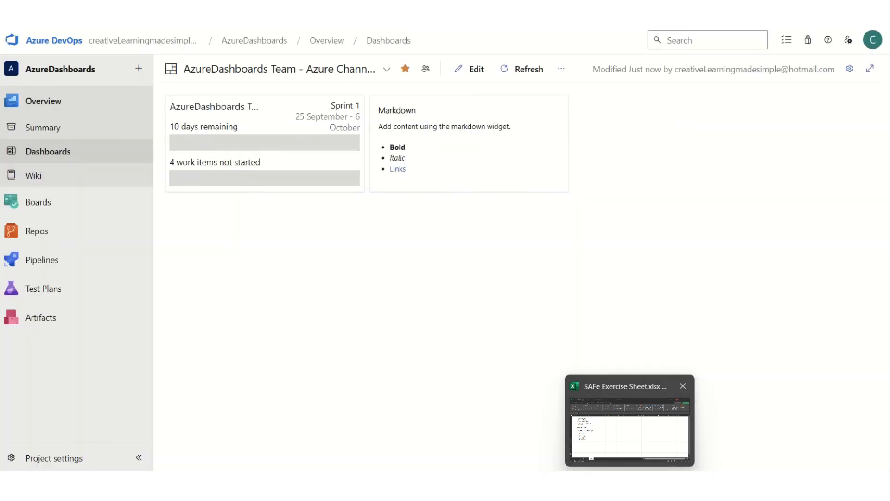
# - Switch to the SAFe Exercise Sheet workbook in Excel and copy the full Definition of Done text from cell B1
pyautogui.click(646, 435)
pyautogui.click(180, 167)
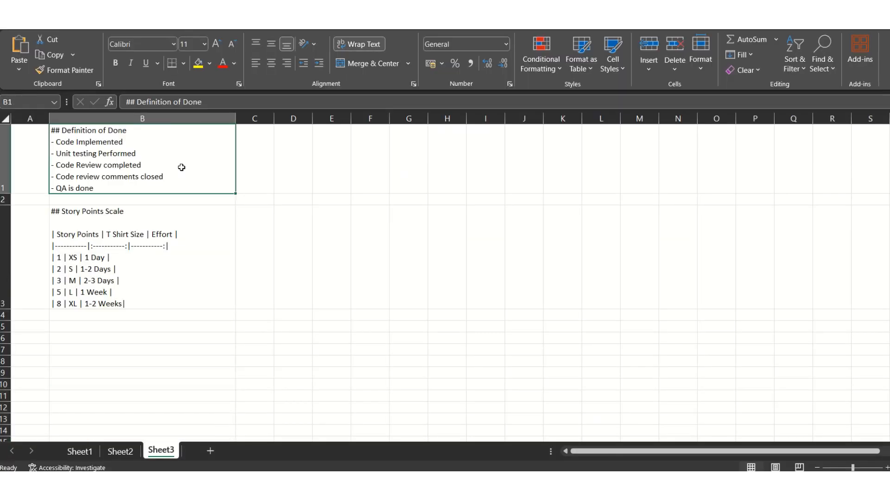
pyautogui.doubleClick(181, 166)
pyautogui.moveTo(104, 189); pyautogui.dragTo(51, 130)
pyautogui.hotkey('ctrl', 'c')
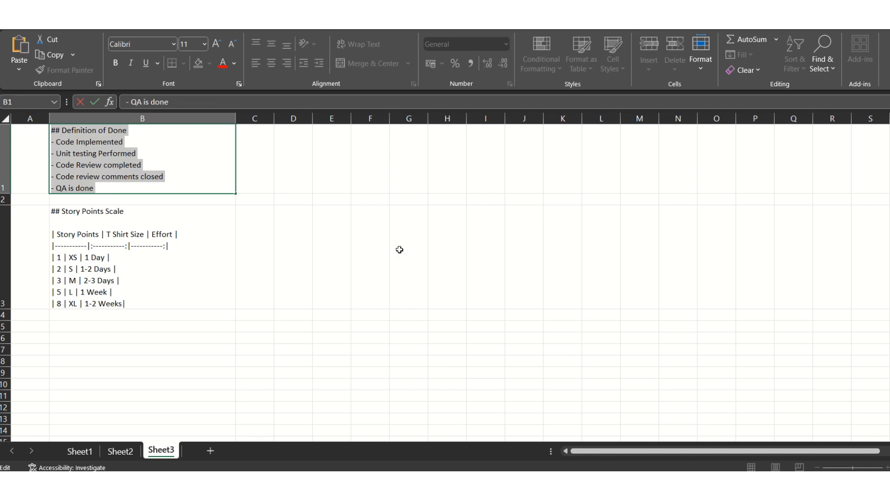
# - Return to the Azure DevOps dashboard, replace the Markdown widget's default content with the copied Definition of Done text and save it
pyautogui.hotkey('alt', 'Tab')
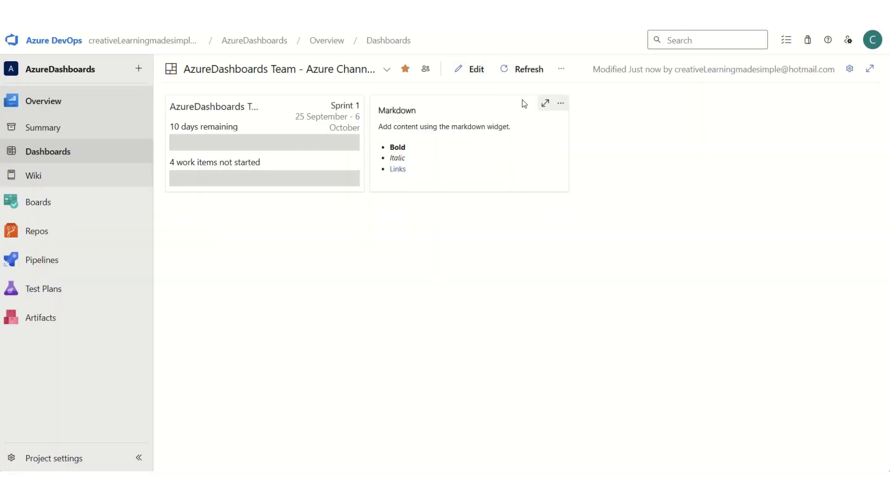
pyautogui.click(560, 104)
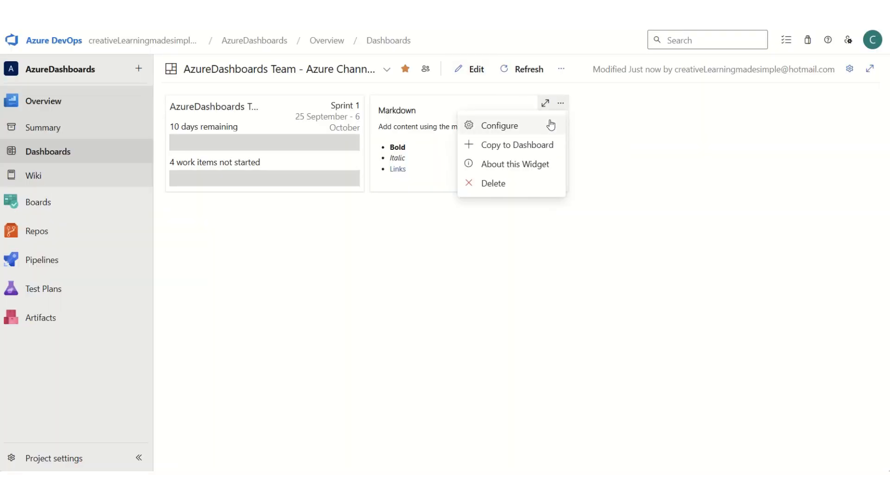
pyautogui.click(551, 124)
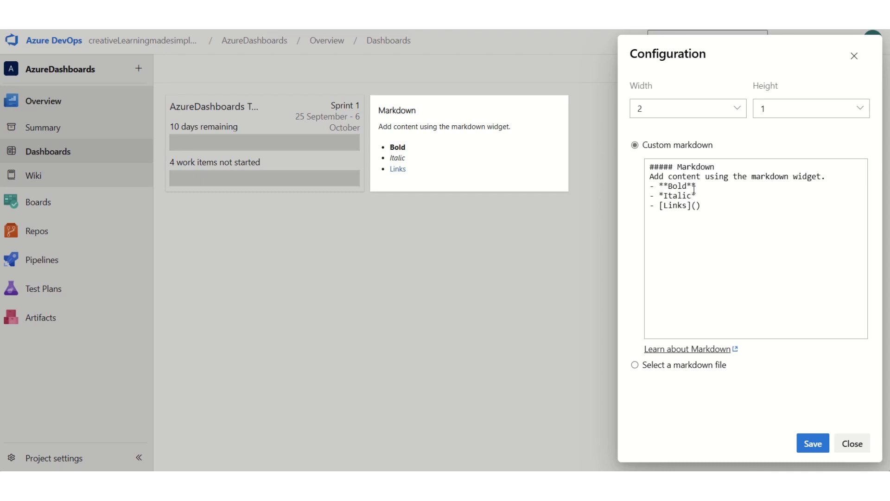
pyautogui.hotkey('ctrl', 'a')
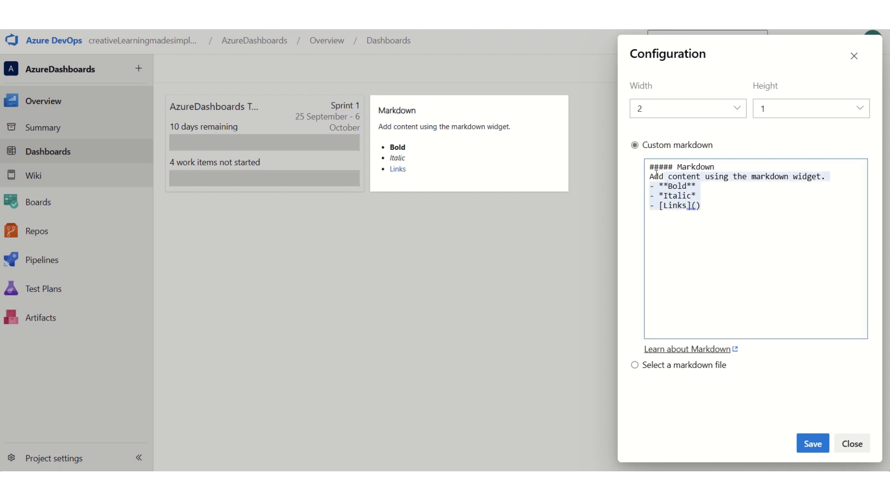
pyautogui.press('BackSpace')
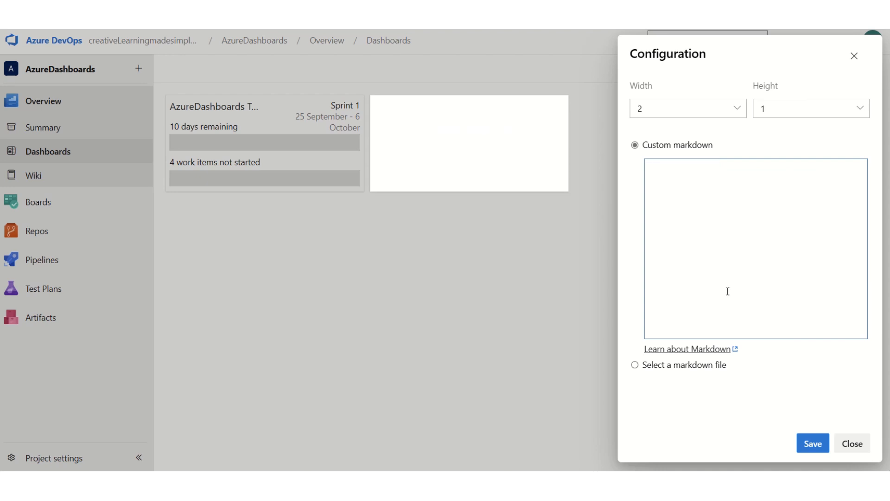
pyautogui.hotkey('ctrl', 'v')
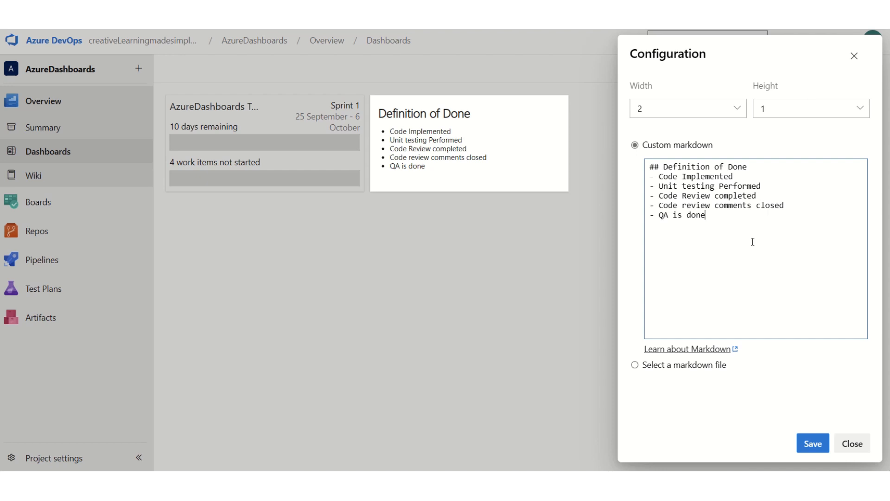
pyautogui.click(812, 444)
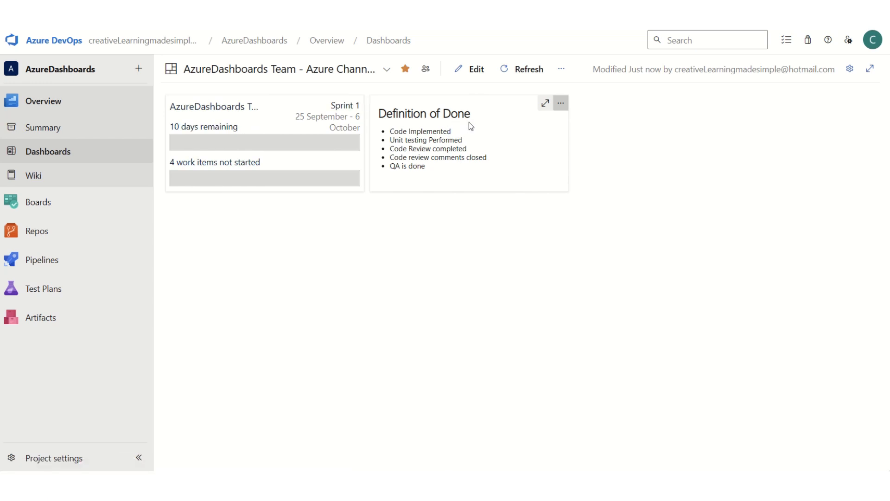
# - Add a second Markdown widget to the dashboard, finding it with "mark", and finish editing
pyautogui.click(477, 69)
pyautogui.click(731, 91)
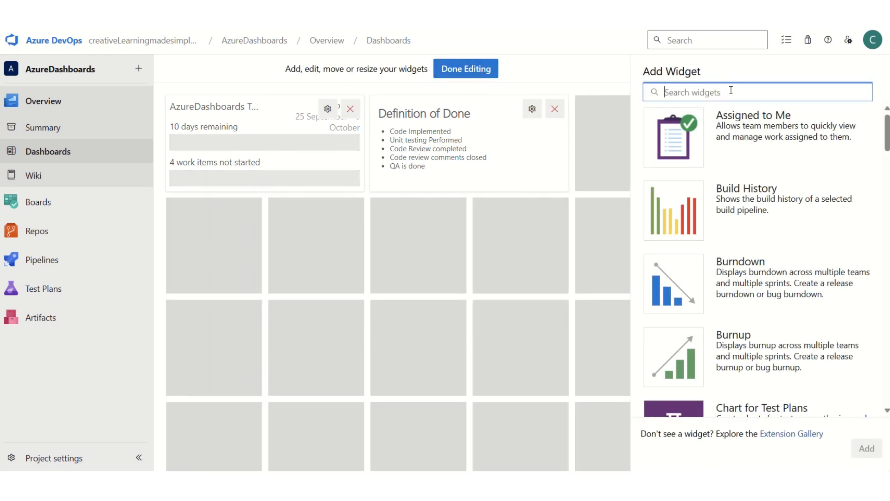
pyautogui.write('mark')
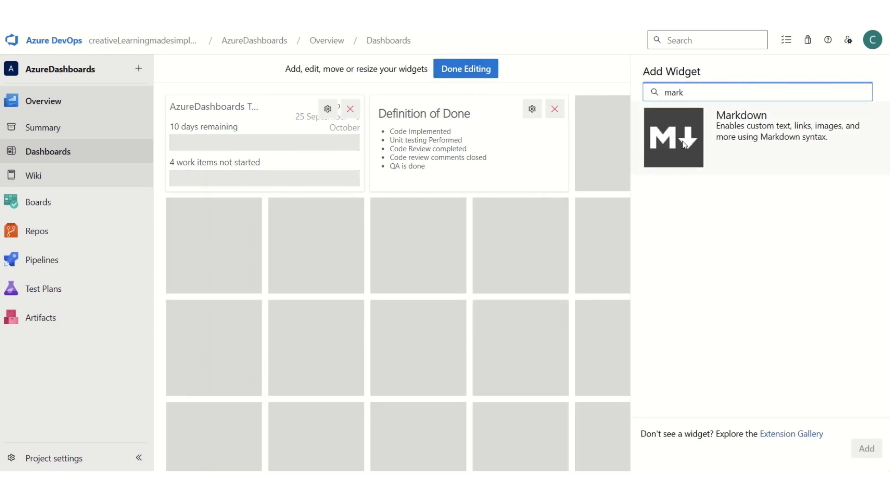
pyautogui.click(686, 139)
pyautogui.click(867, 448)
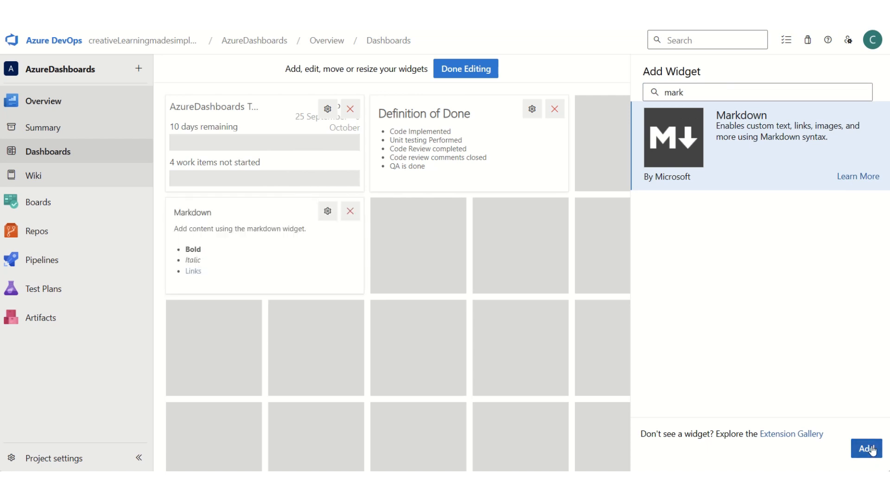
pyautogui.click(466, 69)
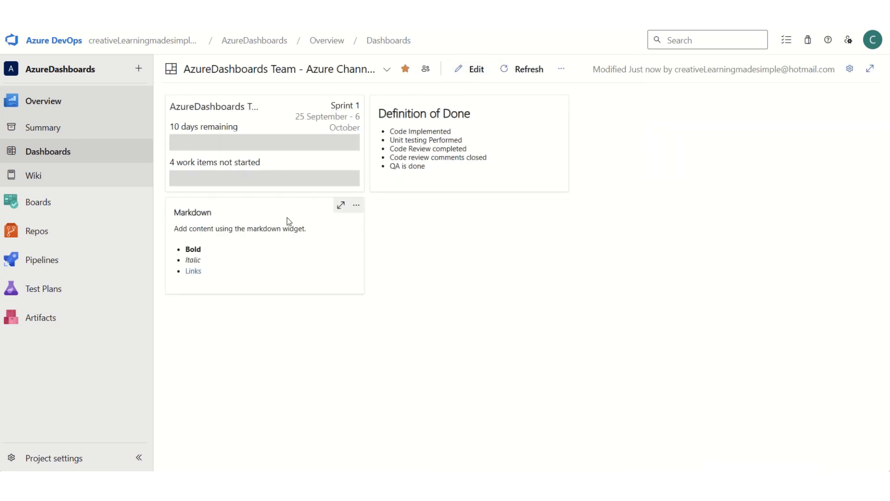
# - Move the new Markdown widget to the top row, directly right of Definition of Done, and finish editing
pyautogui.click(472, 69)
pyautogui.moveTo(274, 216); pyautogui.dragTo(685, 120)
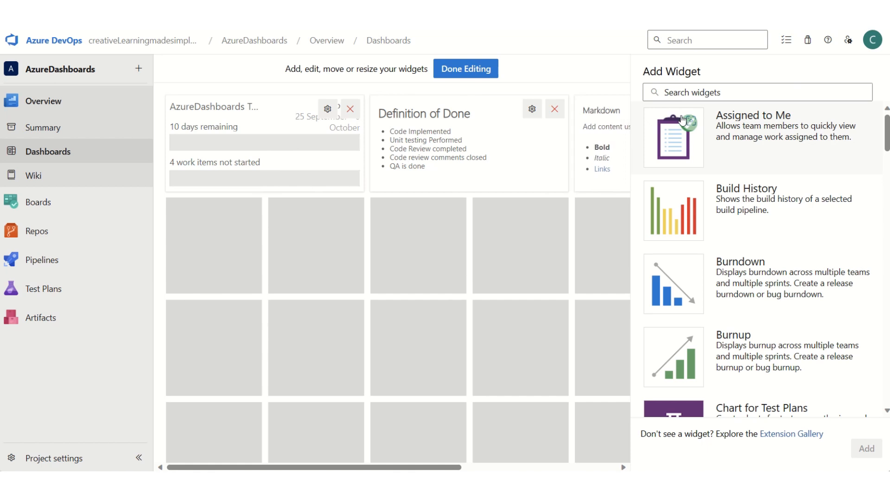
pyautogui.click(457, 69)
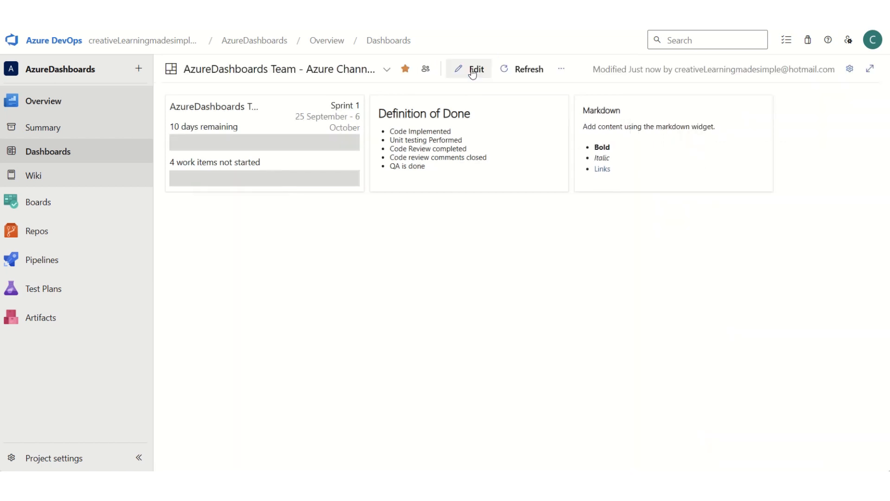
# - Switch to the Excel workbook and copy the full Story Points Scale text from cell B3 of Sheet3
pyautogui.click(629, 482)
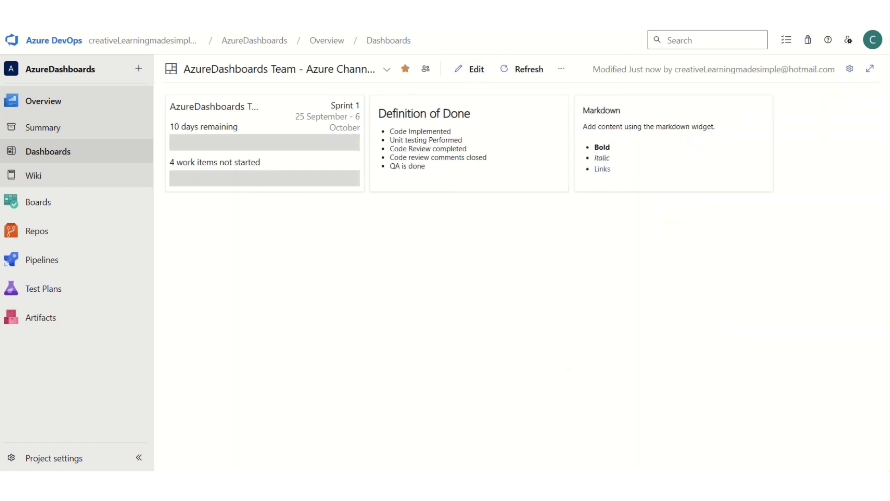
pyautogui.click(165, 276)
pyautogui.doubleClick(151, 300)
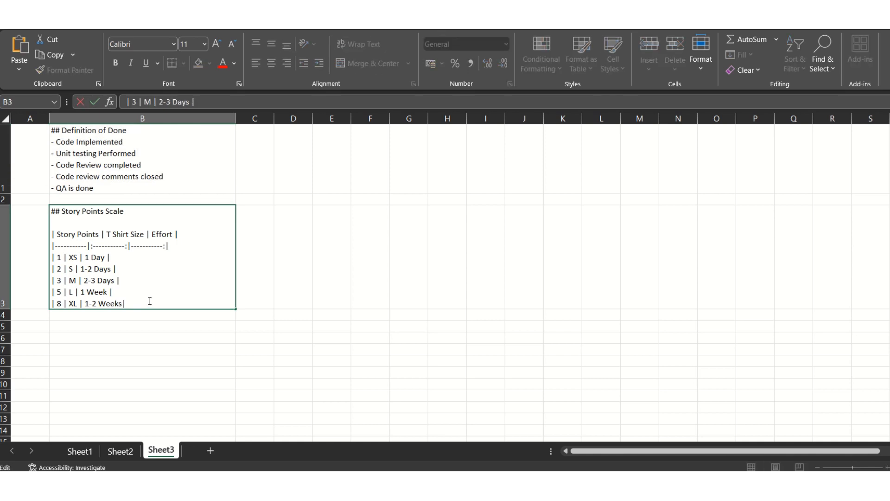
pyautogui.hotkey('ctrl', 'a')
pyautogui.hotkey('ctrl', 'c')
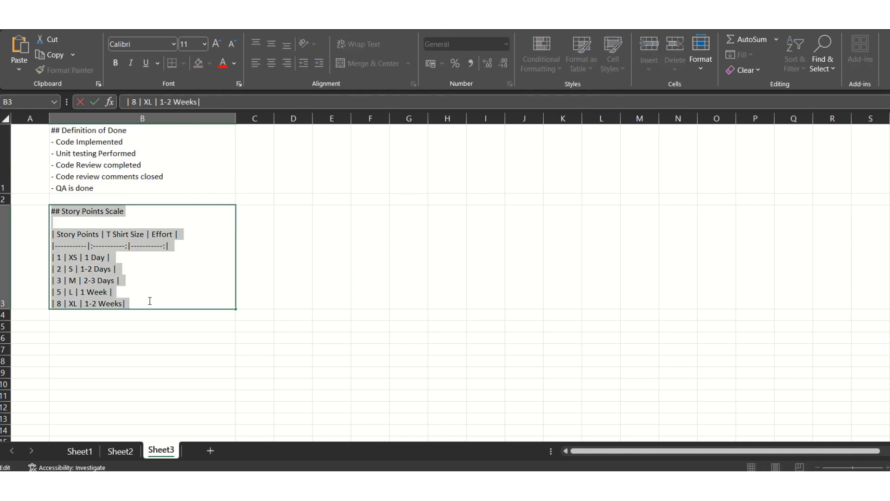
# - Return to the Azure DevOps dashboard and replace the second Markdown widget's default content with the copied Story Points Scale table
pyautogui.hotkey('alt', 'Tab')
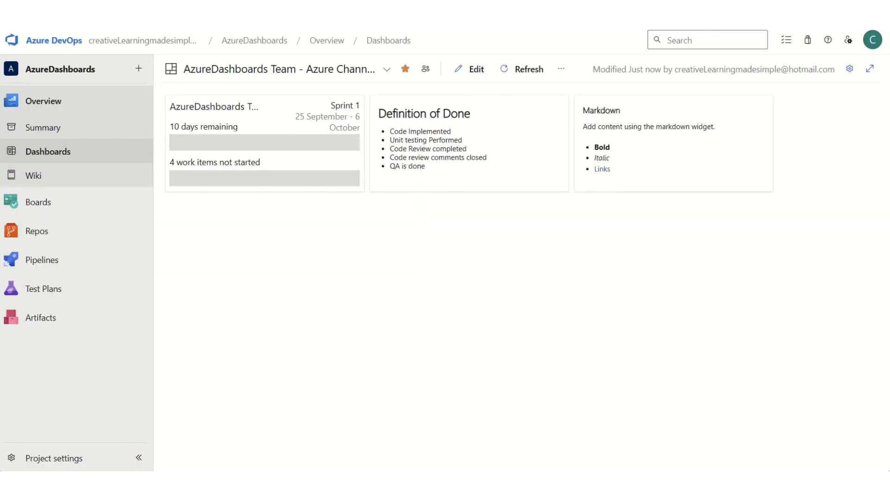
pyautogui.click(766, 105)
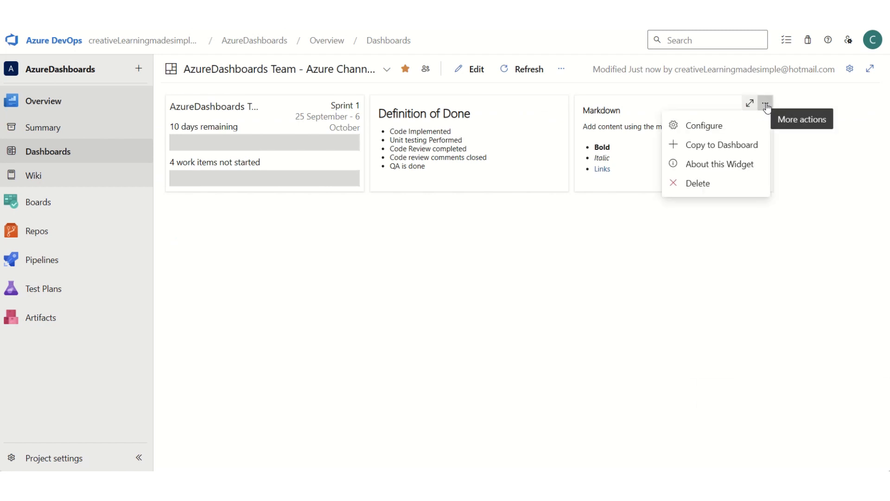
pyautogui.click(762, 123)
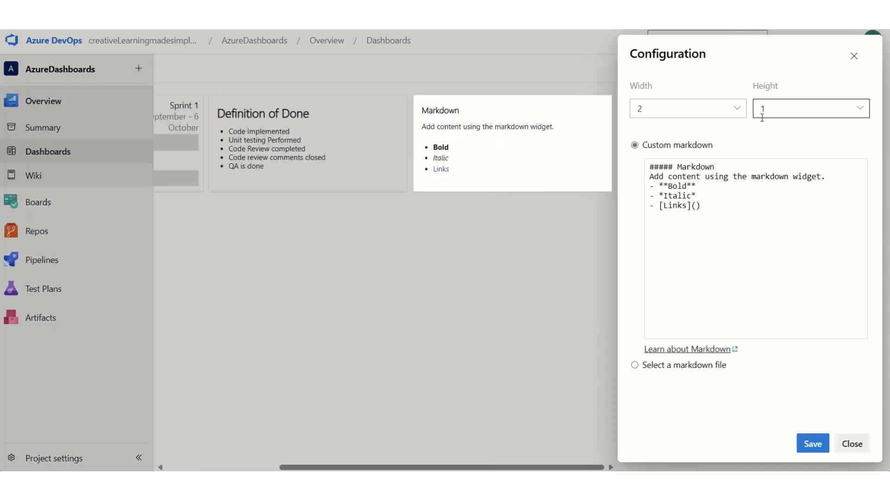
pyautogui.moveTo(715, 205); pyautogui.dragTo(648, 164)
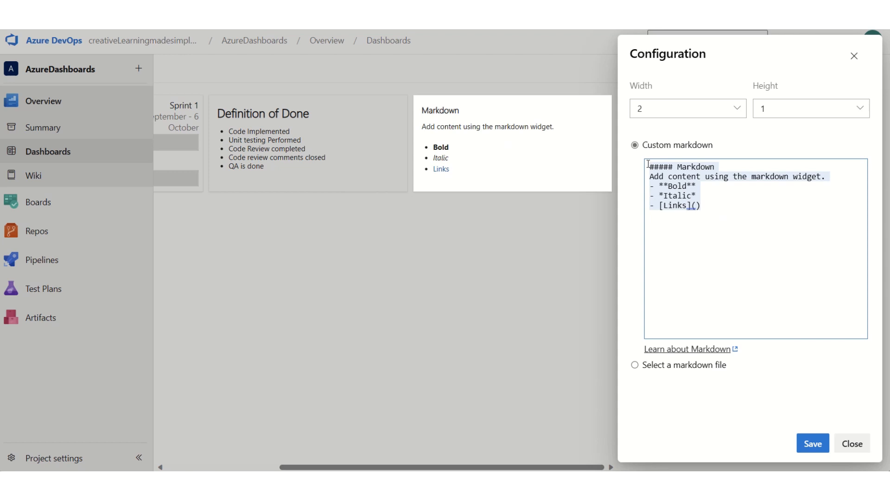
pyautogui.press('BackSpace')
pyautogui.hotkey('ctrl', 'v')
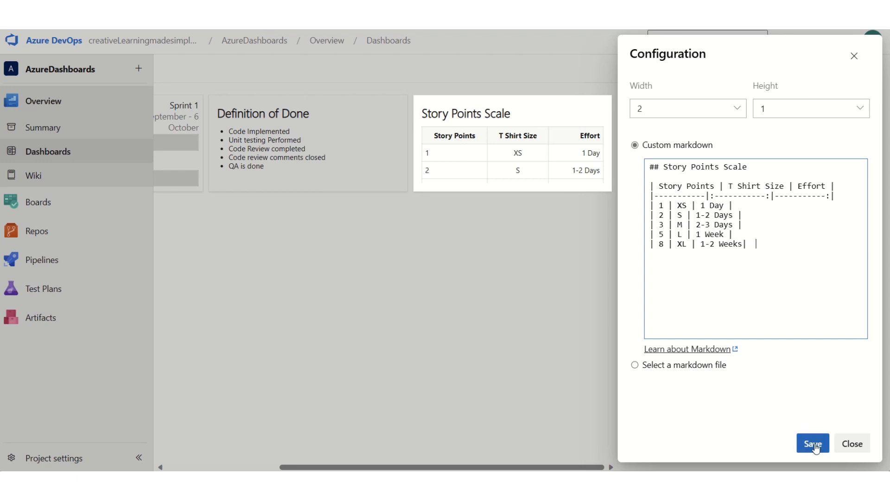
# - Set the Story Points Scale widget's height to 2 and save its configuration
pyautogui.click(860, 108)
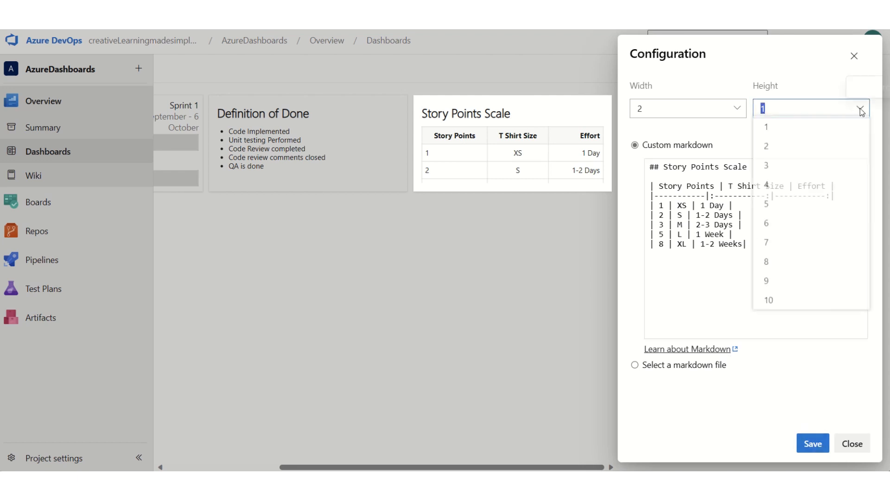
pyautogui.click(773, 149)
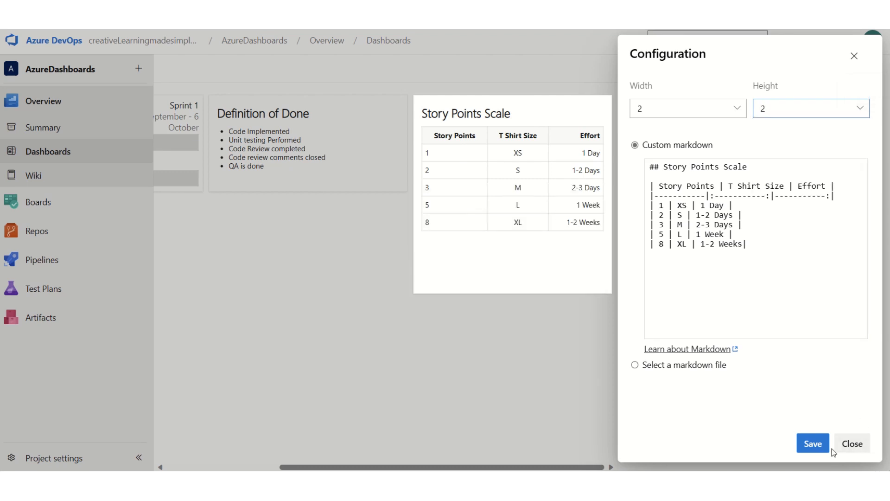
pyautogui.click(811, 445)
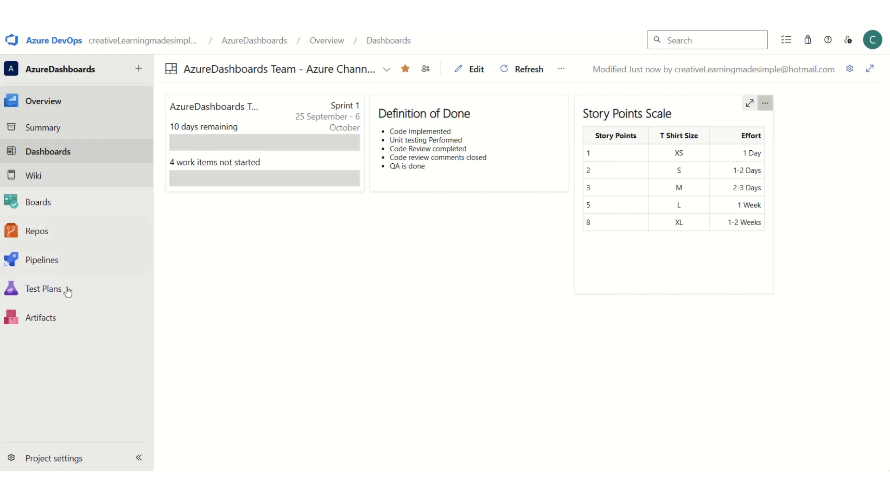
# - List all project queries and open the shared query Stories with No Story Points to examine its results and definition
pyautogui.moveTo(49, 206)
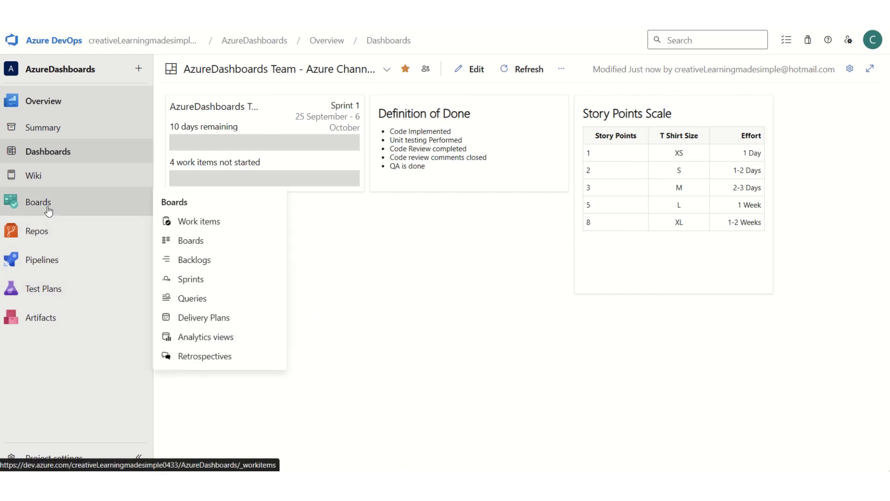
pyautogui.click(211, 298)
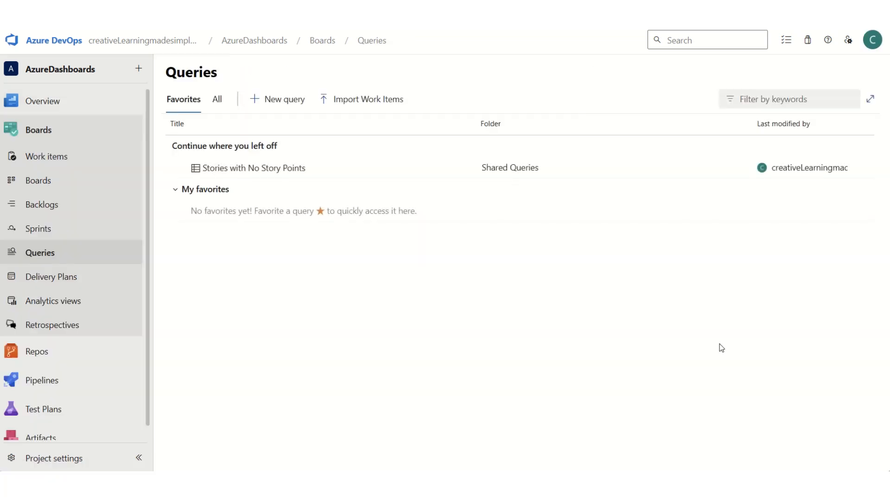
pyautogui.click(216, 100)
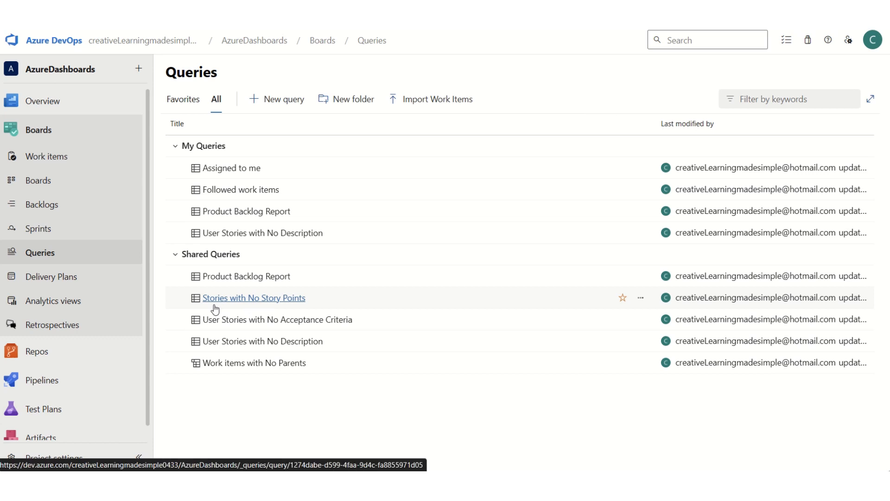
pyautogui.rightClick(268, 302)
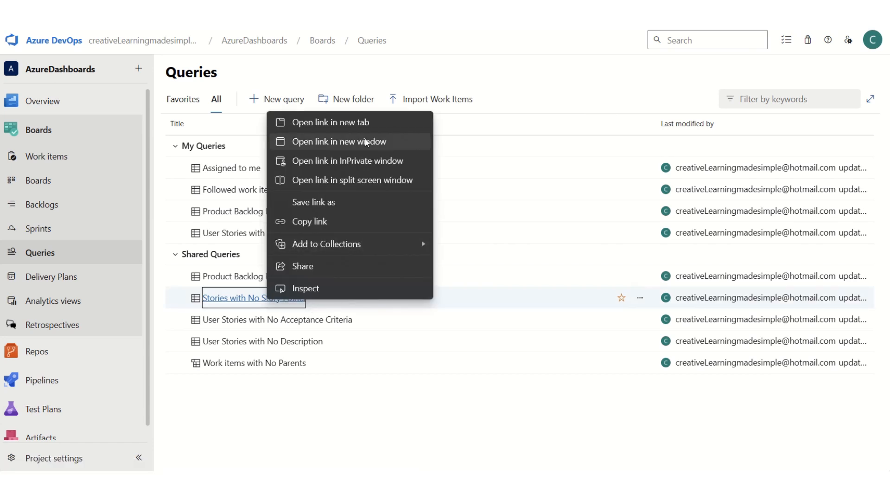
pyautogui.press('Escape')
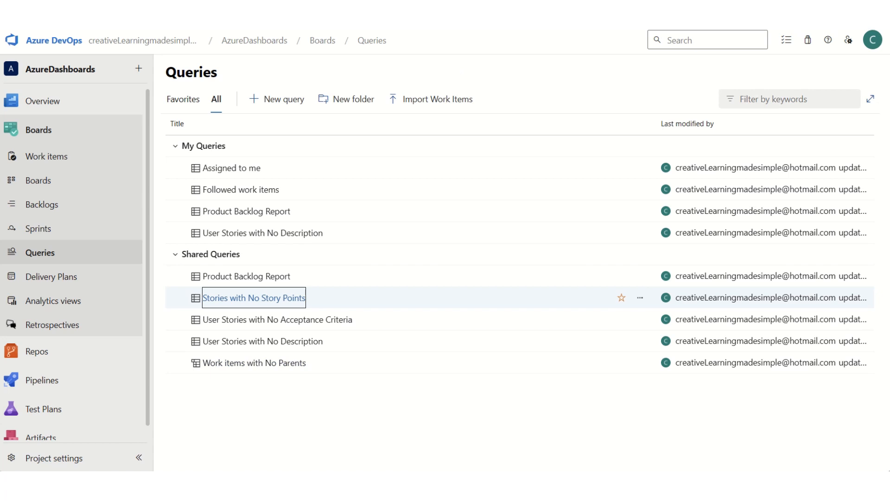
pyautogui.press('Return')
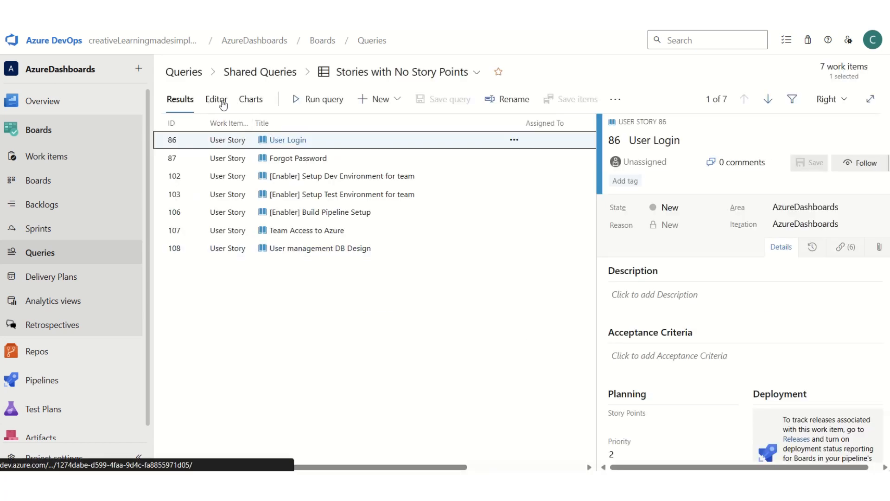
pyautogui.click(222, 102)
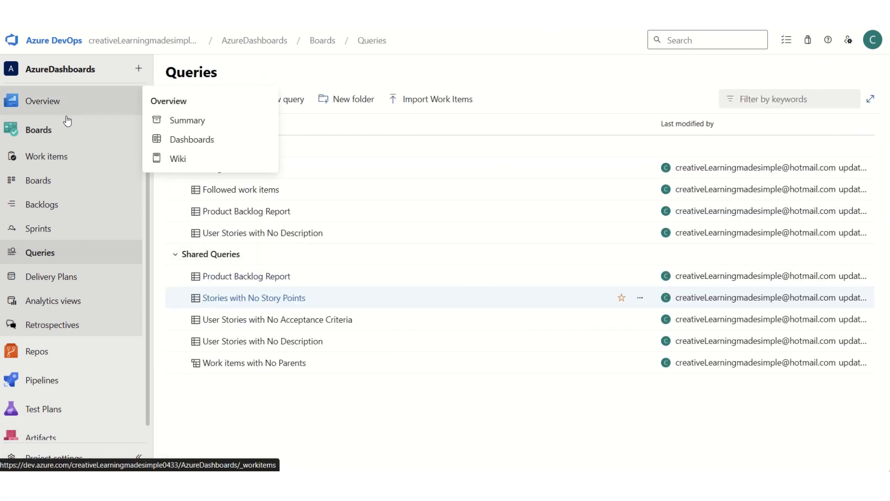
# - Open the project's Dashboards page in a new browser tab and switch to it
pyautogui.moveTo(51, 105)
pyautogui.rightClick(207, 141)
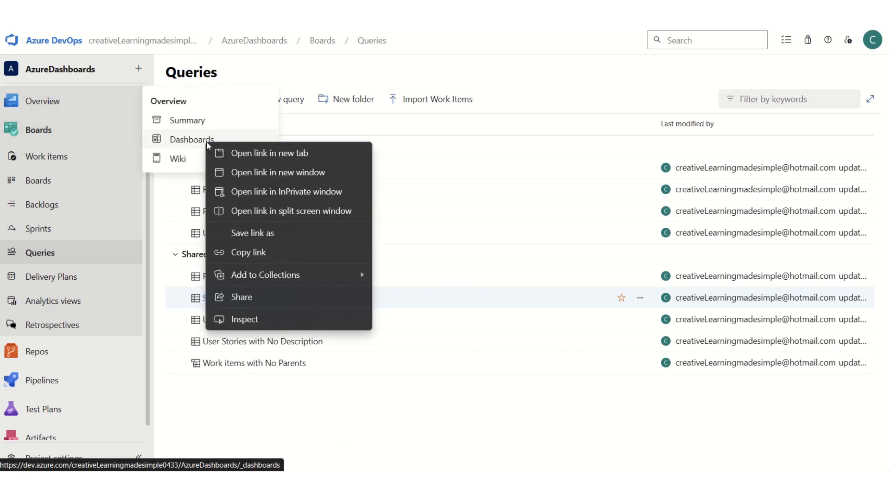
pyautogui.click(280, 153)
pyautogui.click(222, 4)
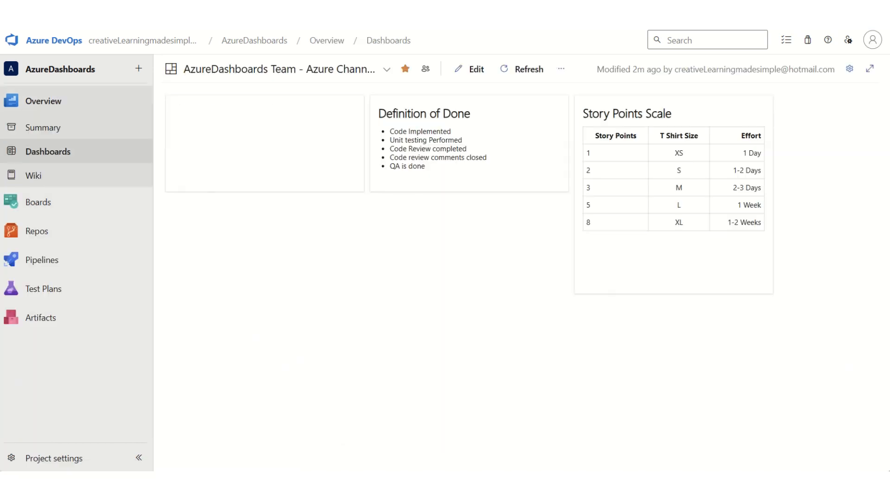
# - Add a Query Tile widget to the dashboard, finding it with "query", and finish editing
pyautogui.click(473, 69)
pyautogui.click(705, 94)
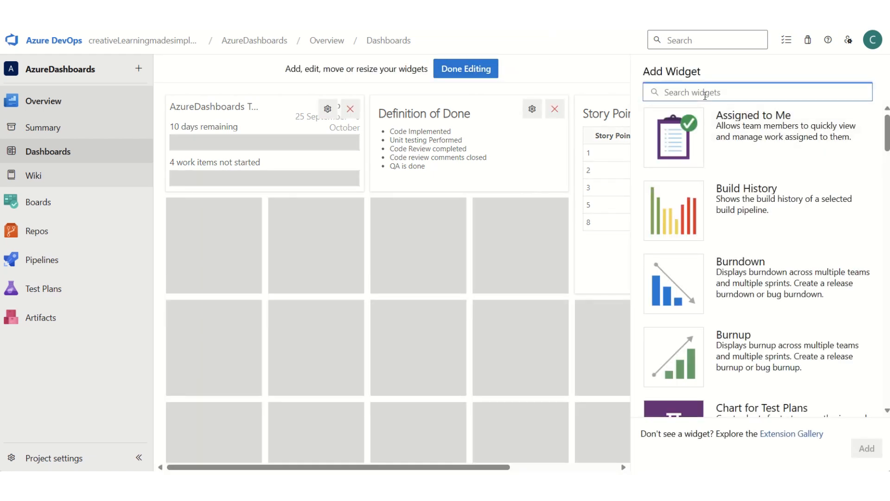
pyautogui.write('qu')
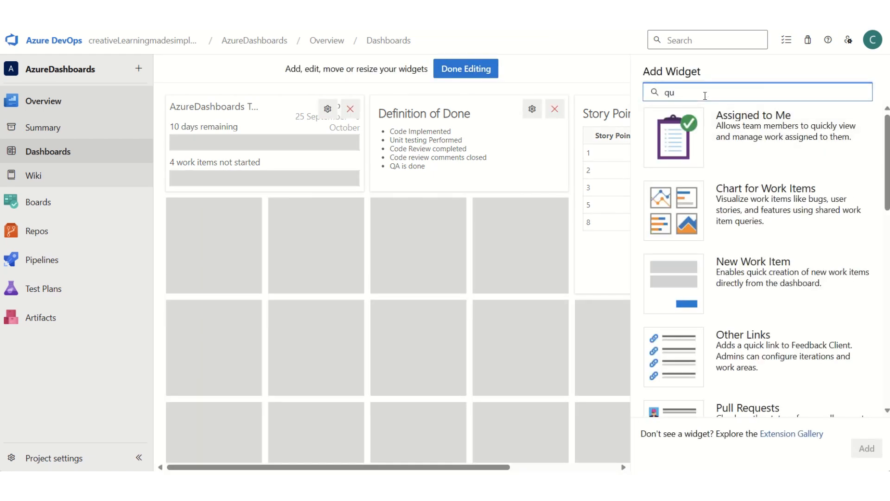
pyautogui.write('ery')
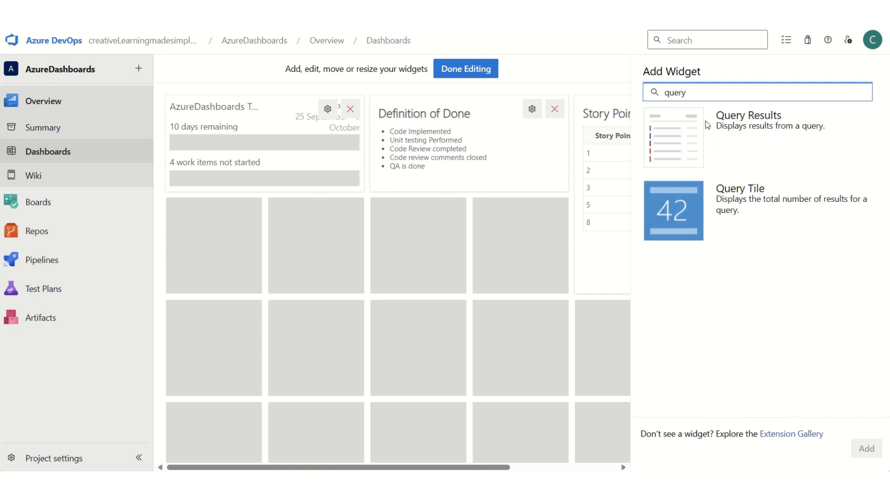
pyautogui.click(683, 131)
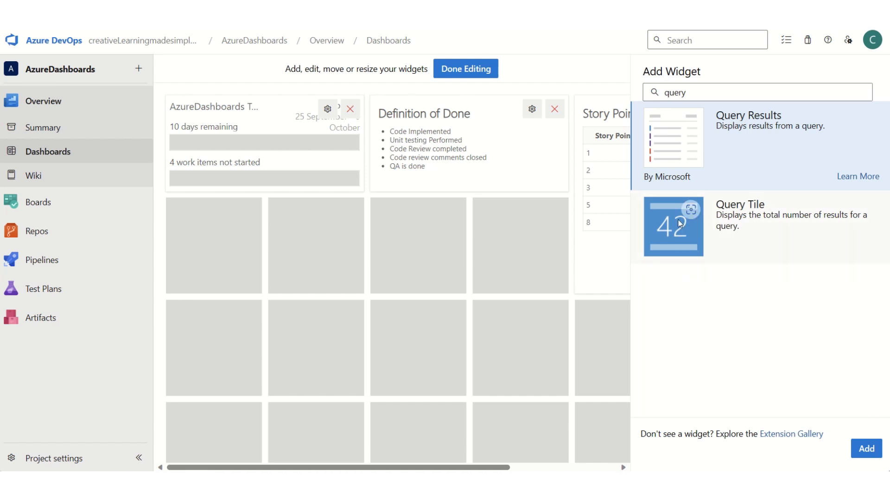
pyautogui.click(731, 213)
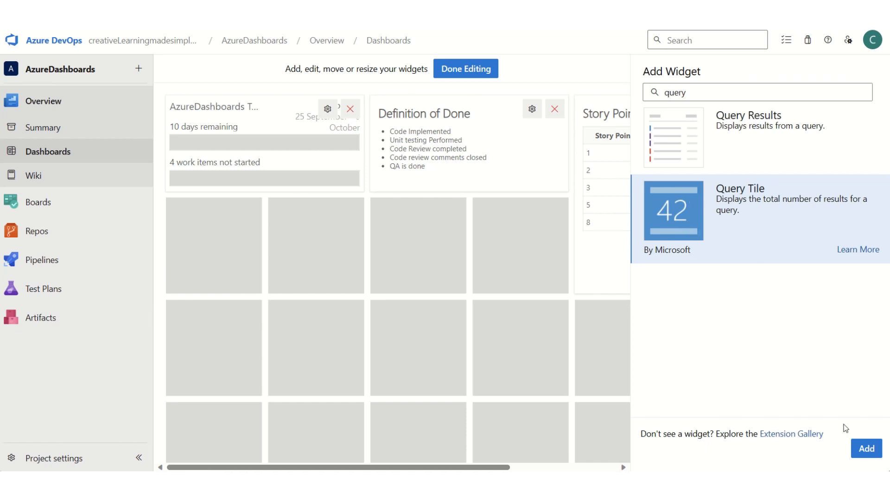
pyautogui.click(867, 451)
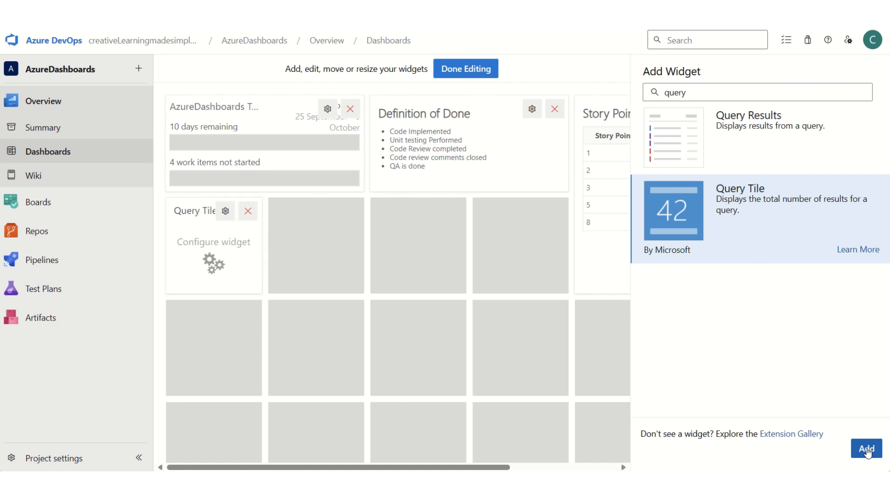
pyautogui.click(466, 68)
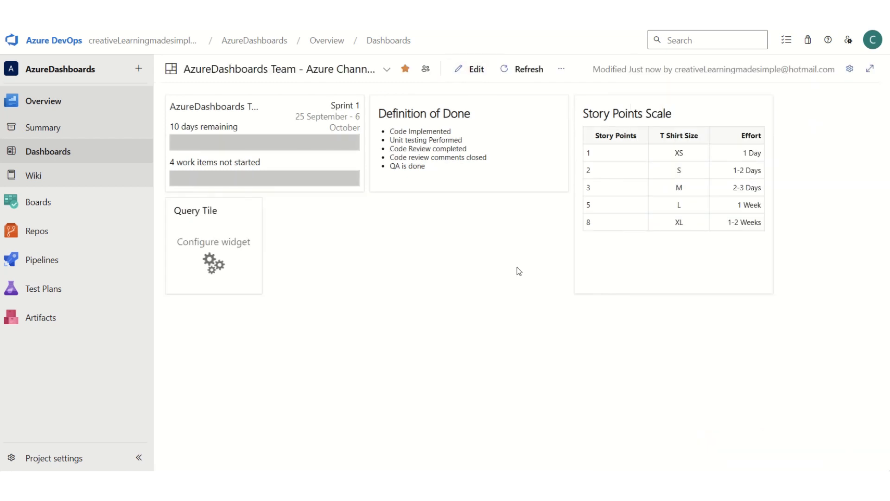
# - Configure the Query Tile to use the shared query Stories with No Story Points
pyautogui.click(254, 204)
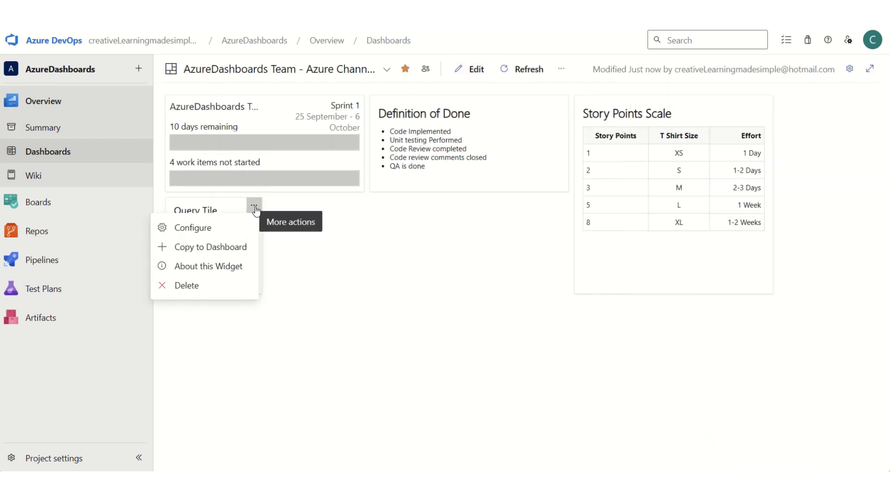
pyautogui.click(249, 227)
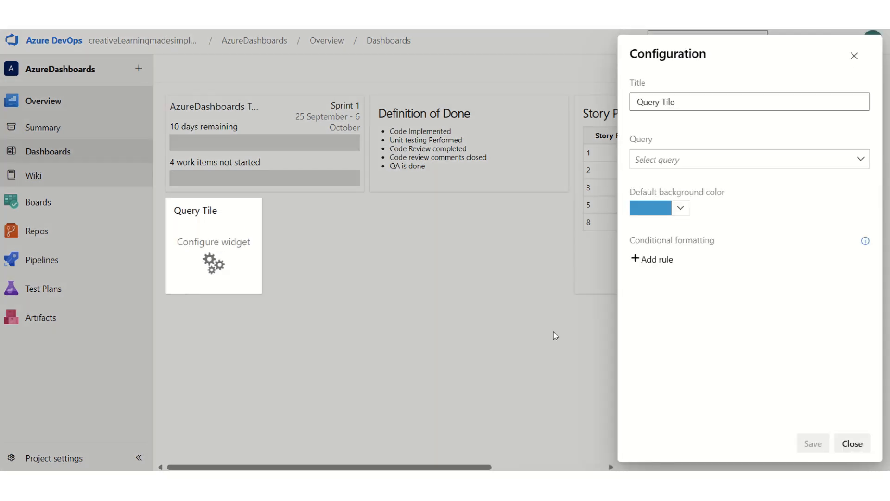
pyautogui.click(861, 162)
pyautogui.click(637, 181)
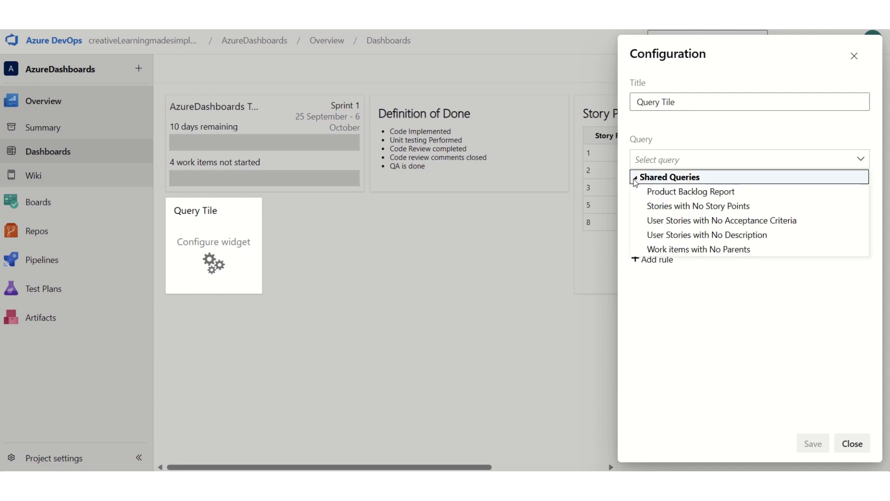
pyautogui.click(714, 207)
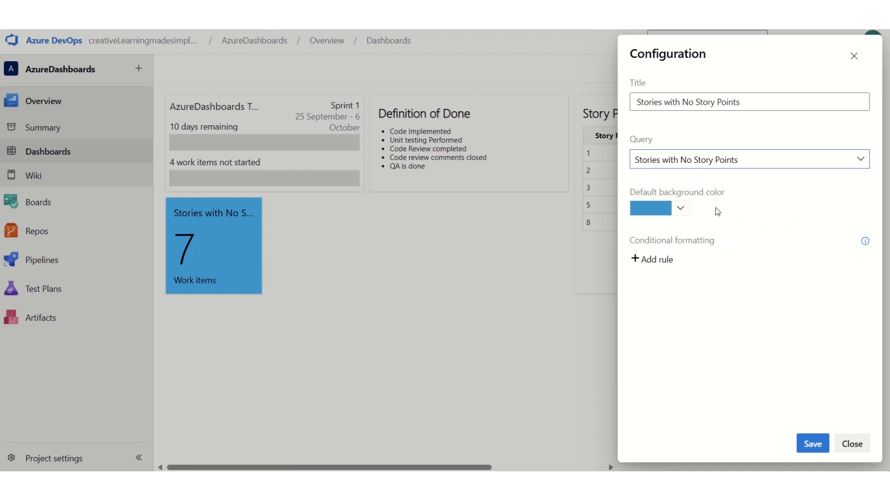
# - Set the Stories with No Story Points tile's default background color to yellow-orange
pyautogui.click(752, 106)
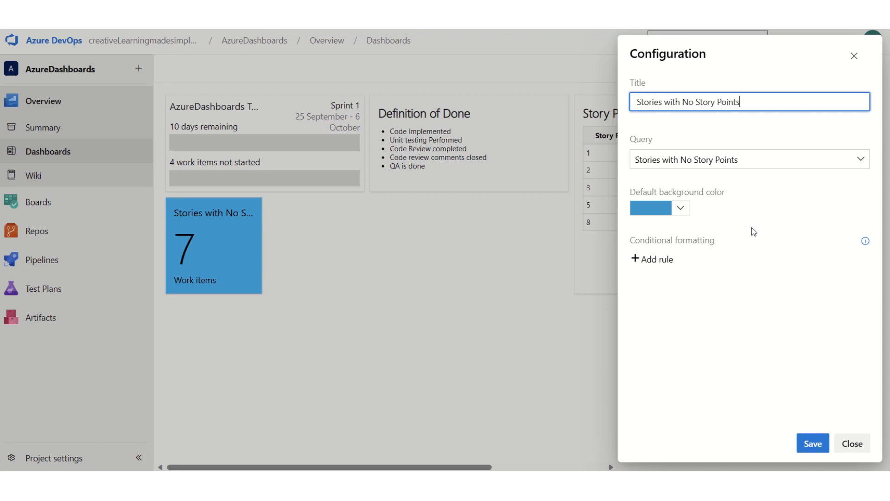
pyautogui.click(680, 208)
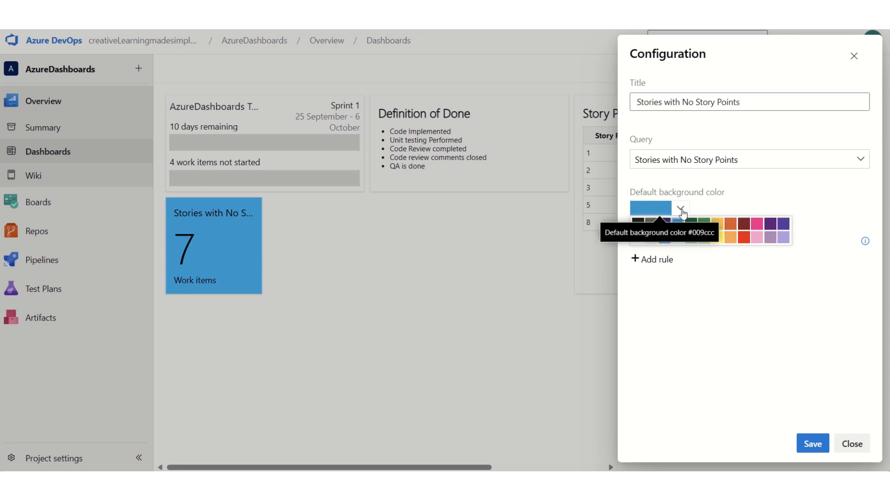
pyautogui.click(718, 227)
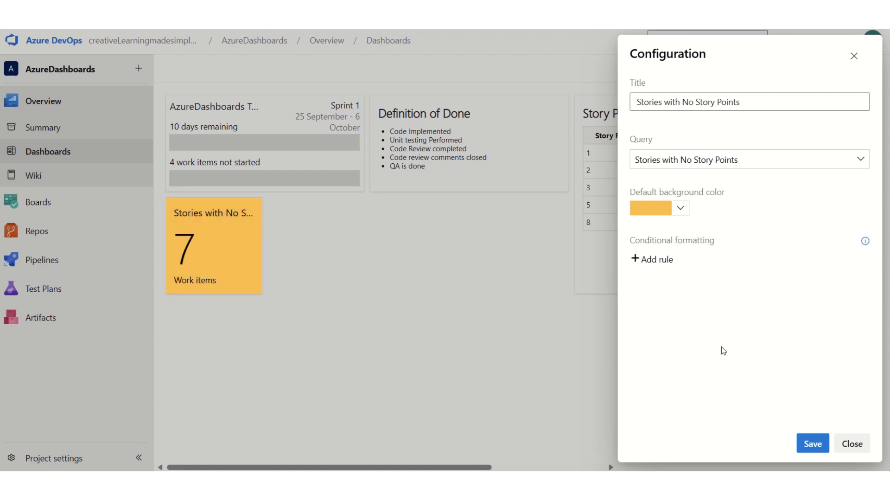
# - Add a conditional formatting rule coloring the tile muted gray-green when the number of work items = 0, and save the configuration
pyautogui.click(657, 261)
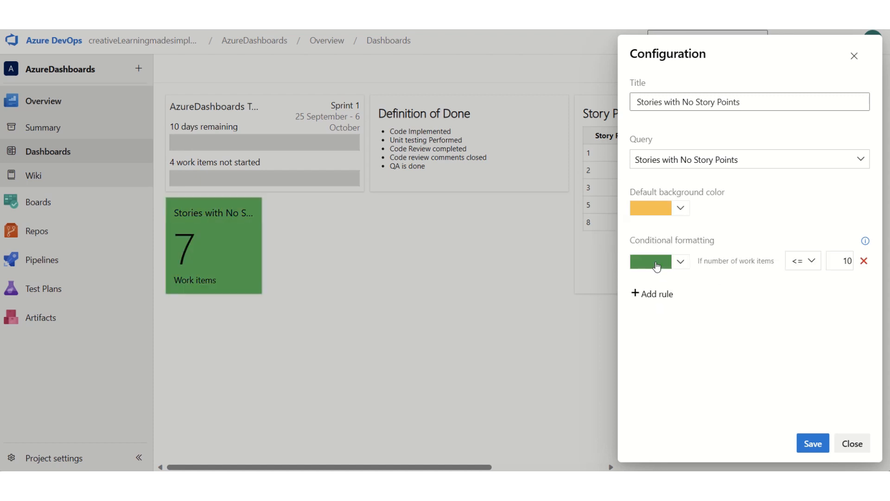
pyautogui.click(680, 262)
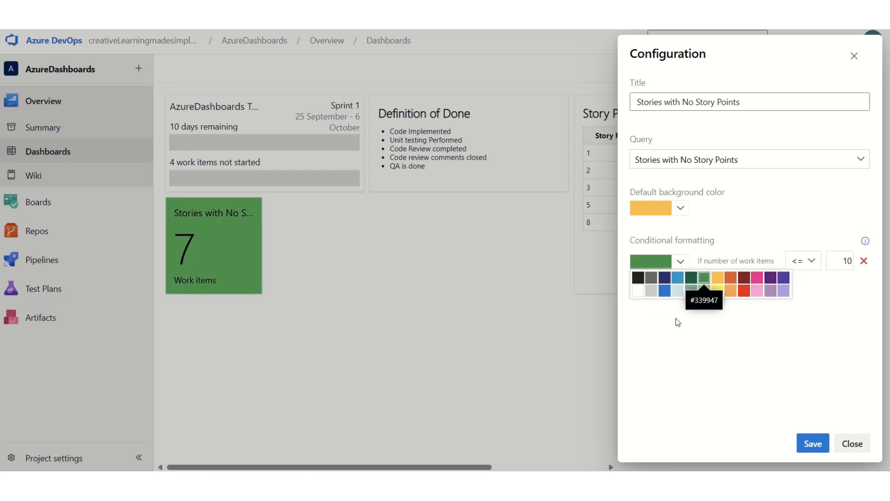
pyautogui.click(690, 291)
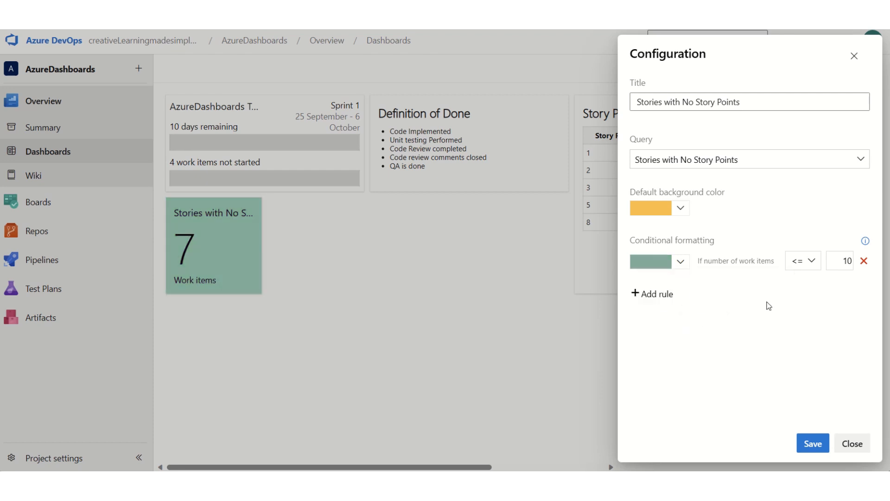
pyautogui.click(811, 260)
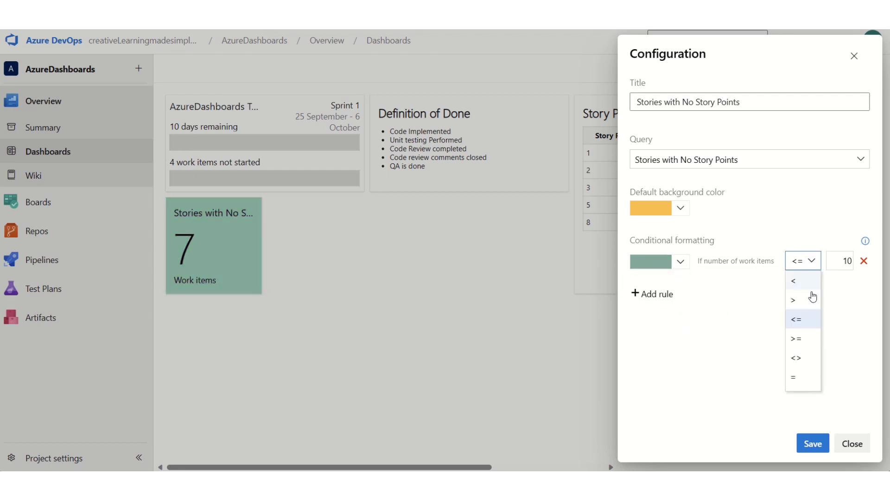
pyautogui.click(800, 376)
pyautogui.click(850, 262)
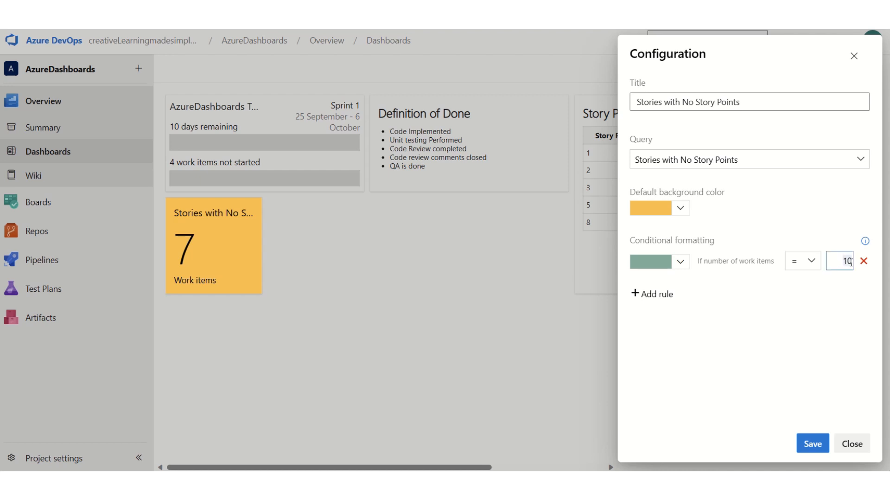
pyautogui.press('BackSpace')
pyautogui.press('BackSpace')
pyautogui.write('0')
pyautogui.click(814, 444)
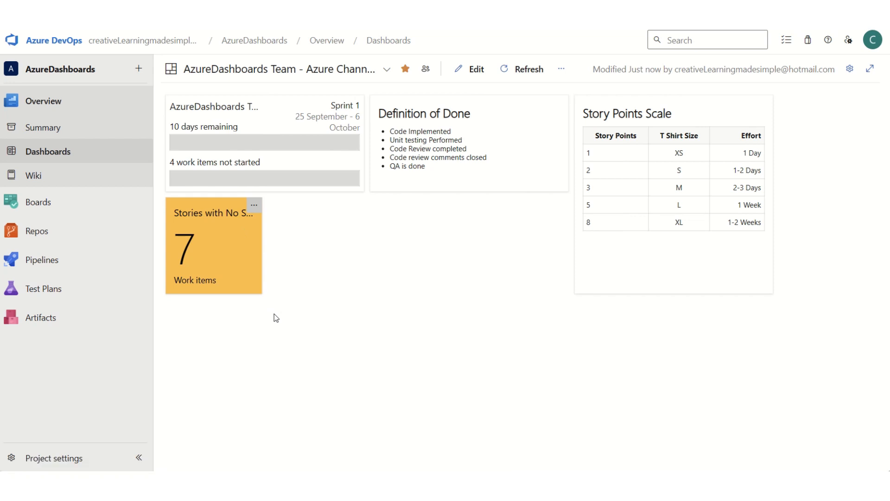
# - Open the Stories with No Story Points query from its dashboard tile and examine the listed stories and their columns
pyautogui.click(204, 254)
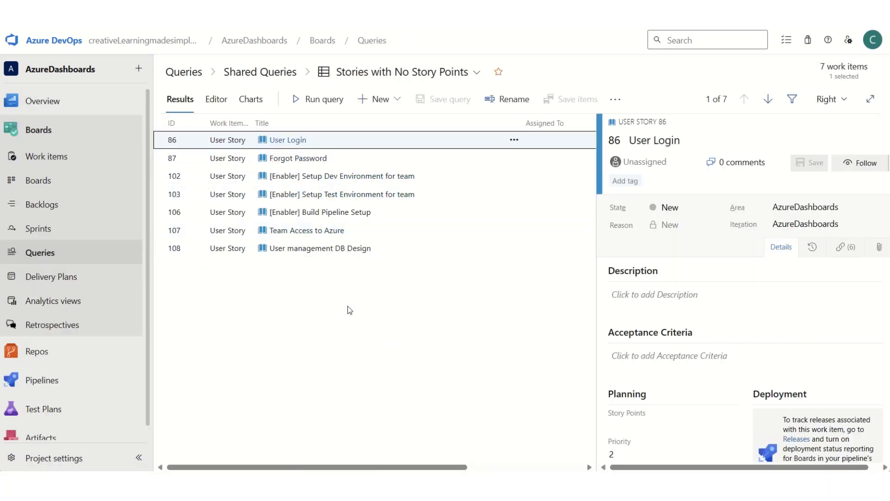
pyautogui.click(139, 458)
pyautogui.moveTo(444, 469); pyautogui.dragTo(519, 469)
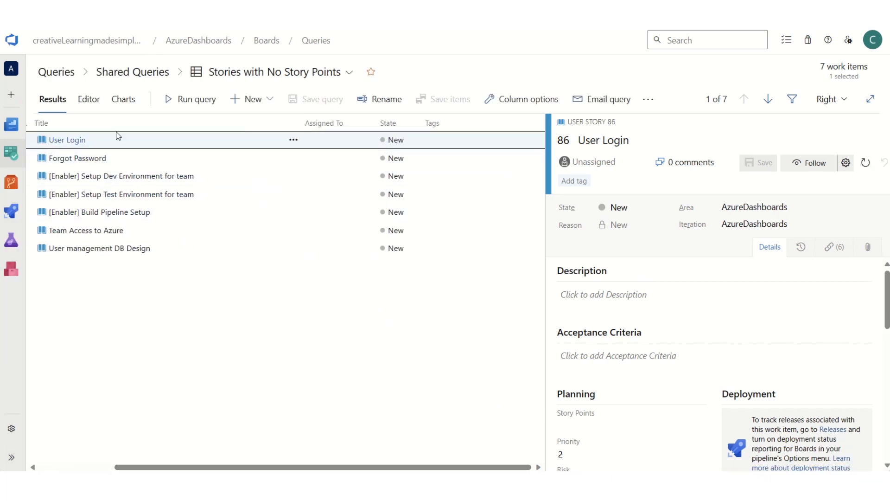
# - Replace the Tags column with Story Points in the query's column options and check that column in the results
pyautogui.click(521, 99)
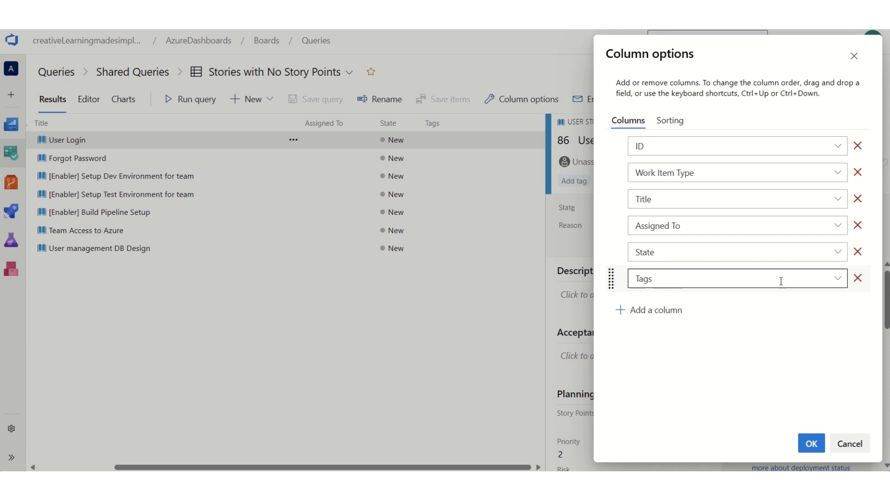
pyautogui.click(839, 279)
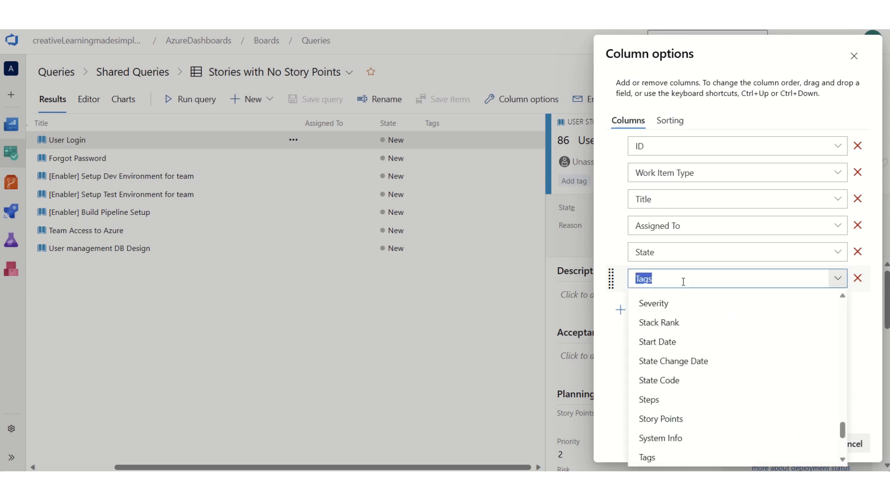
pyautogui.write('Story Points')
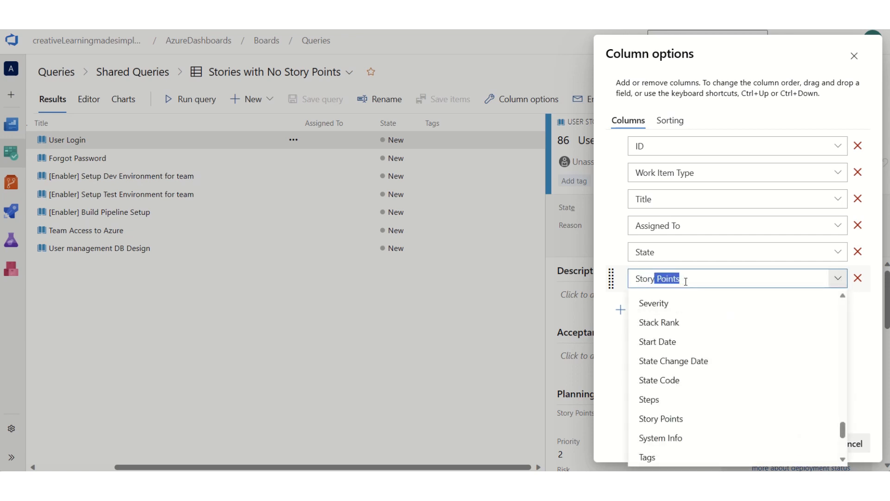
pyautogui.click(699, 280)
pyautogui.click(875, 330)
pyautogui.click(811, 442)
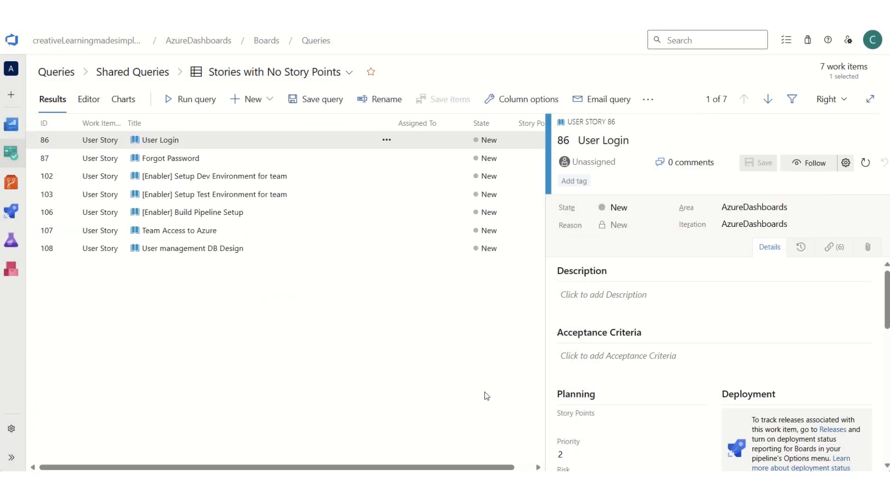
pyautogui.moveTo(480, 467); pyautogui.dragTo(537, 466)
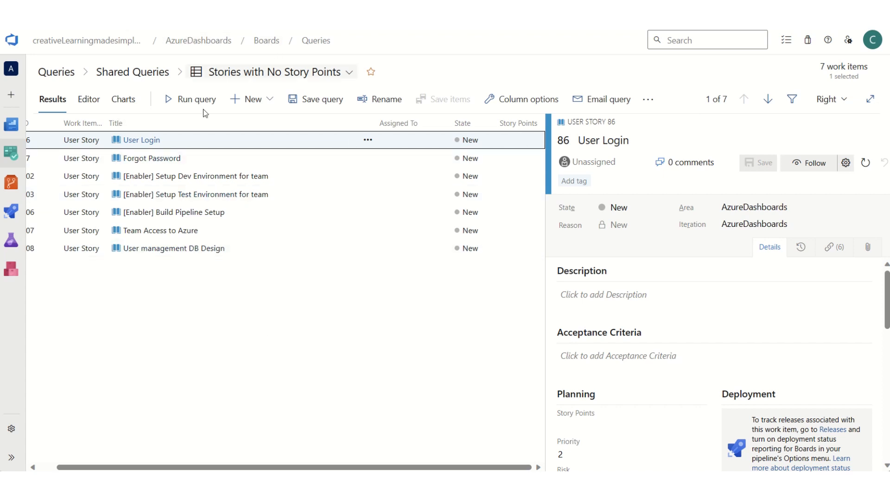
# - Leave the query without saving it, go to the Queries list, and return to the project's Dashboards page with the project navigation collapsed
pyautogui.hotkey('alt', 'Left')
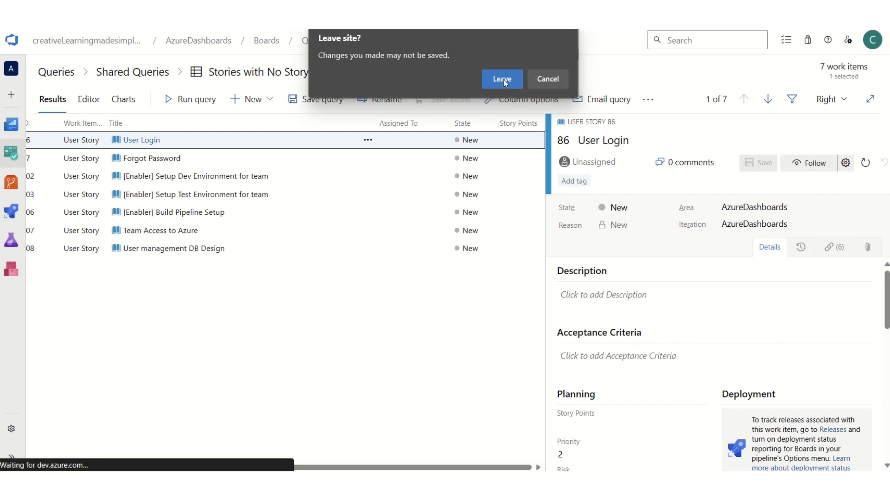
pyautogui.click(556, 82)
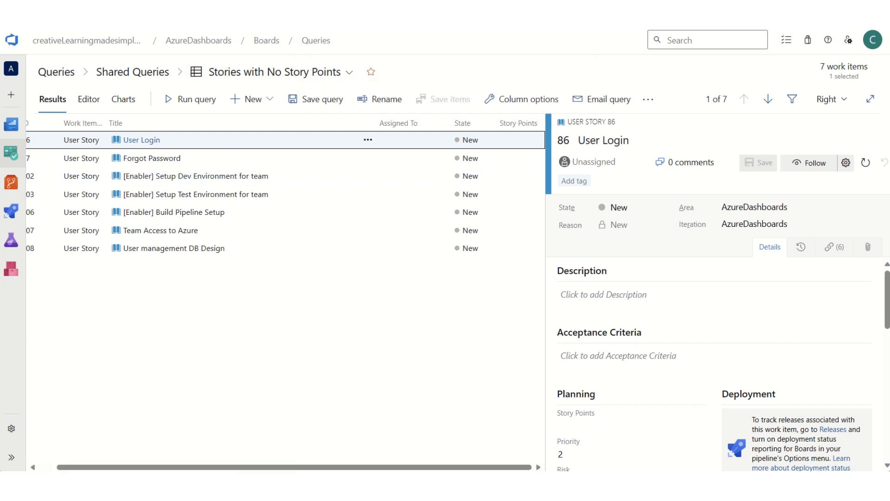
pyautogui.click(60, 74)
pyautogui.click(494, 281)
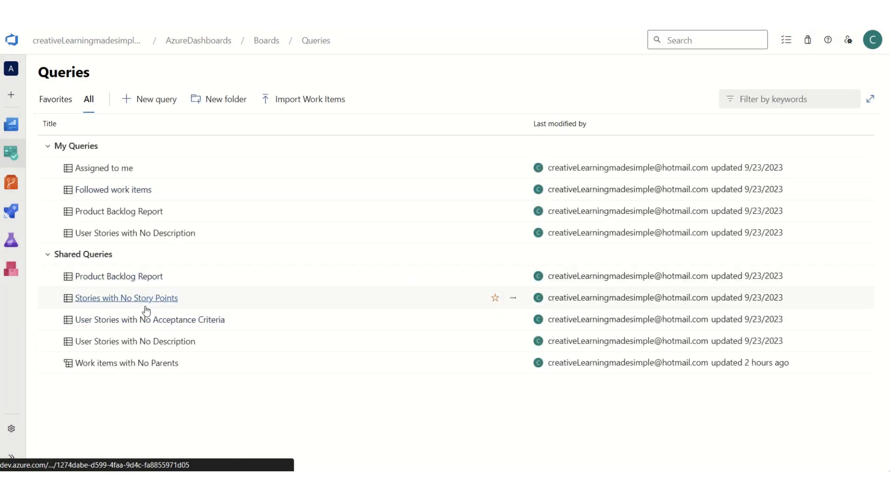
pyautogui.click(11, 457)
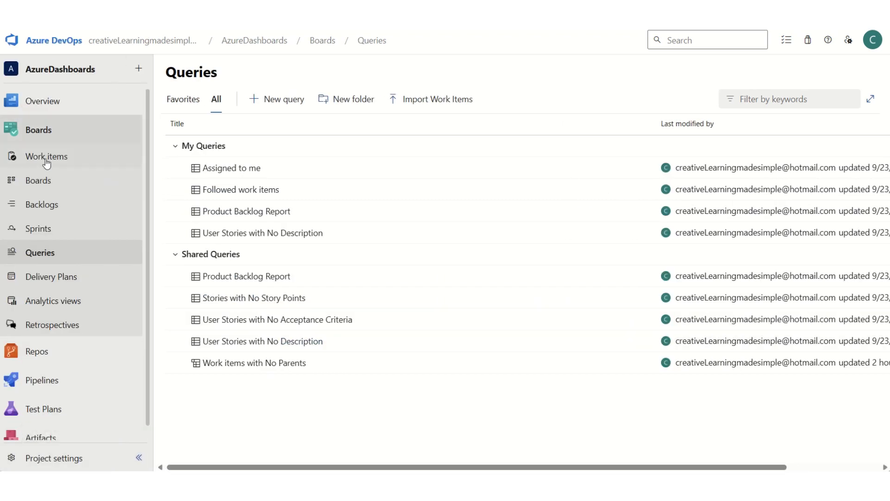
pyautogui.moveTo(40, 100)
pyautogui.click(240, 149)
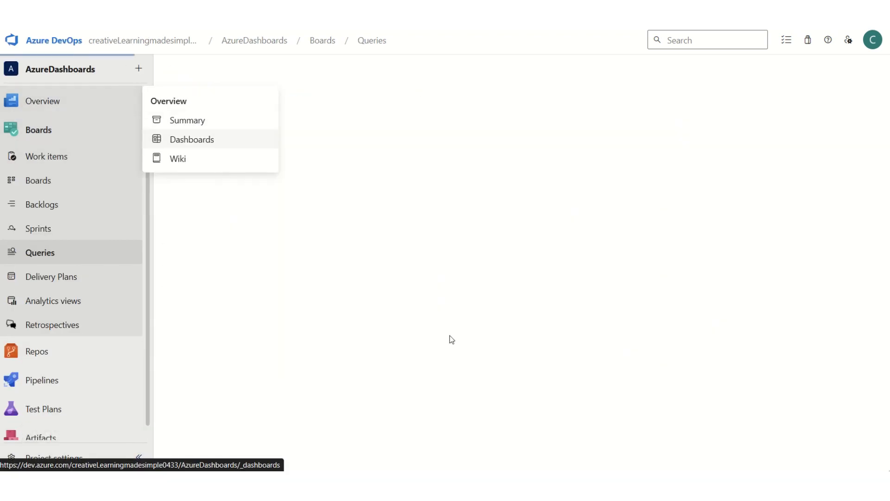
pyautogui.click(139, 458)
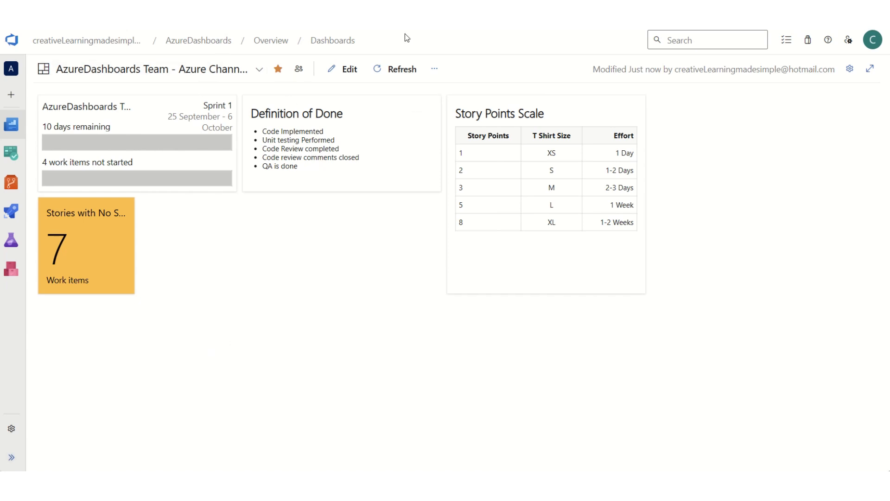
# - Switch to the Queries browser tab and open the shared query User Stories with No Acceptance Criteria to examine its results and definition
pyautogui.hotkey('ctrl', 'Tab')
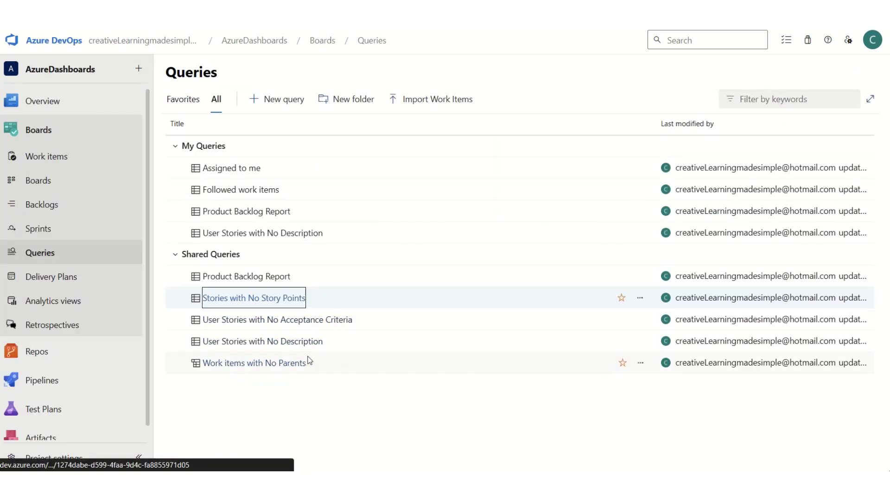
pyautogui.click(282, 324)
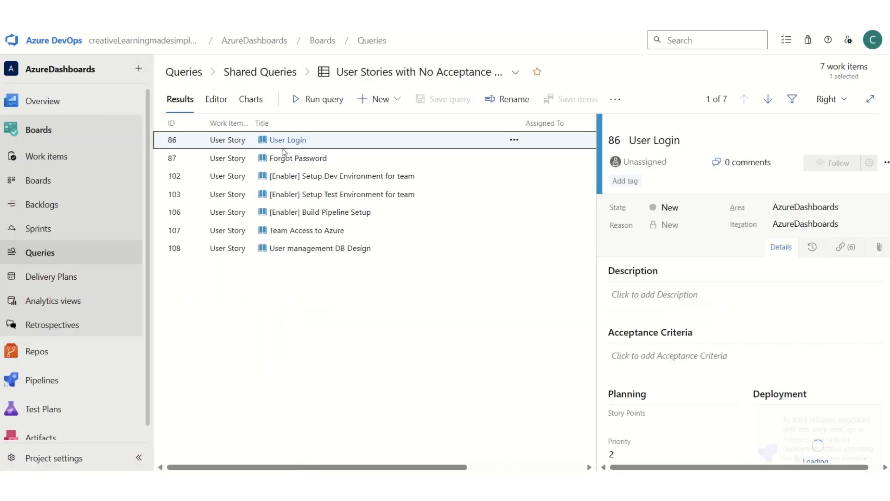
pyautogui.click(215, 98)
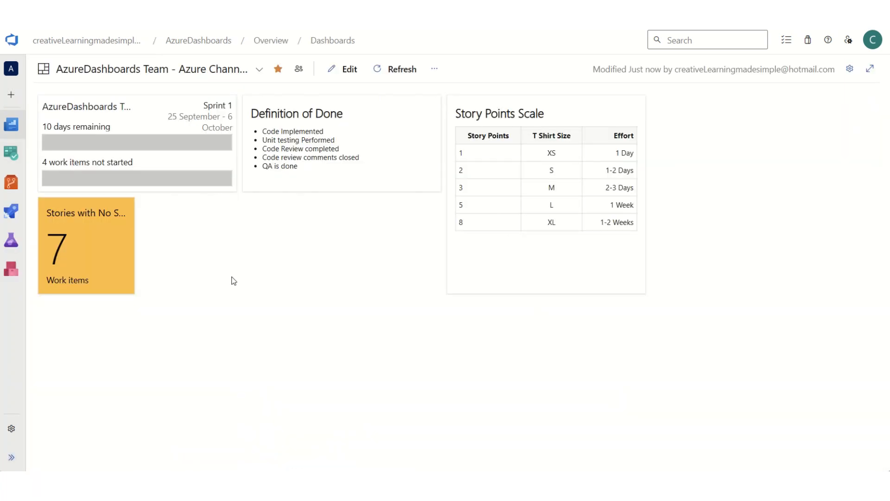
# - Add a second Query Tile widget to the dashboard, finding it with "query", and finish editing
pyautogui.click(347, 68)
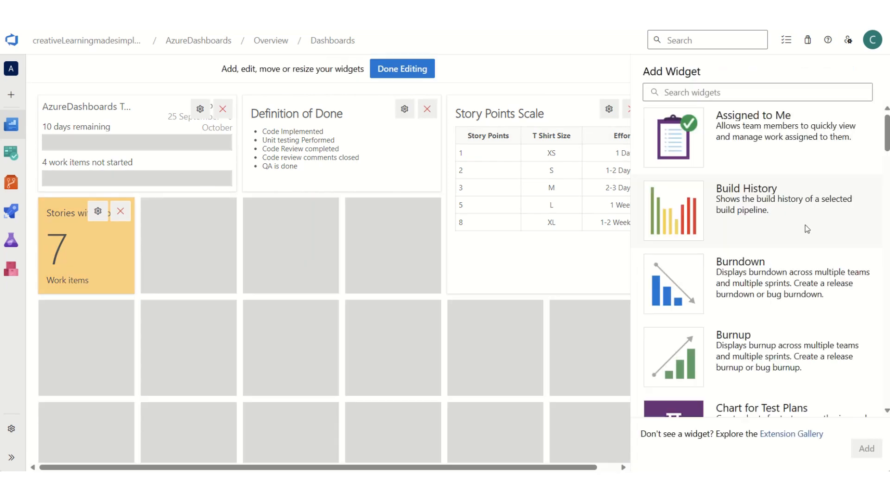
pyautogui.click(724, 95)
pyautogui.write('query')
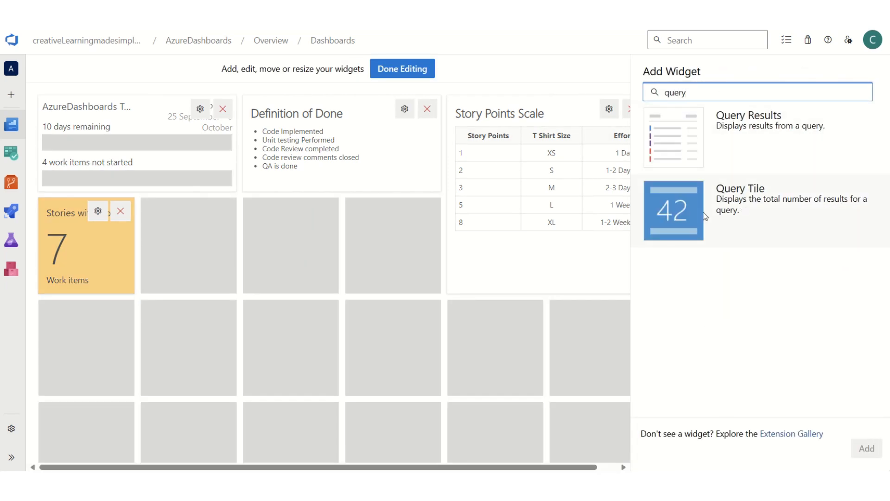
pyautogui.click(691, 216)
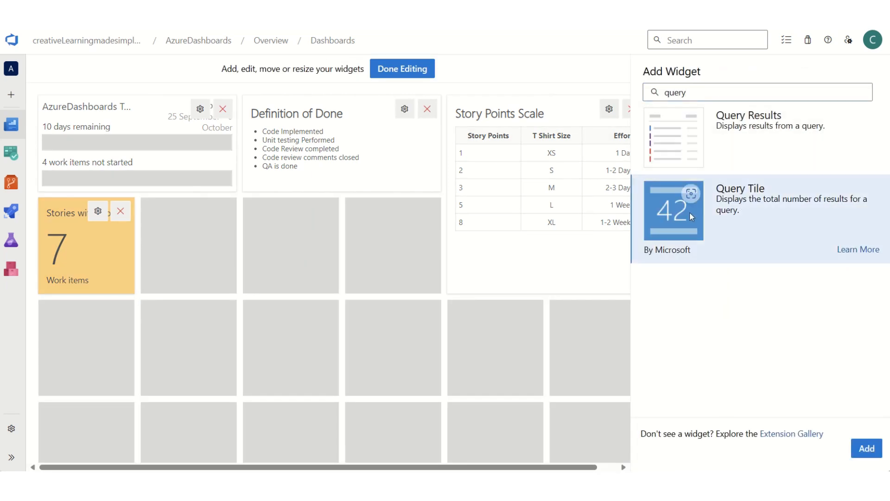
pyautogui.click(866, 447)
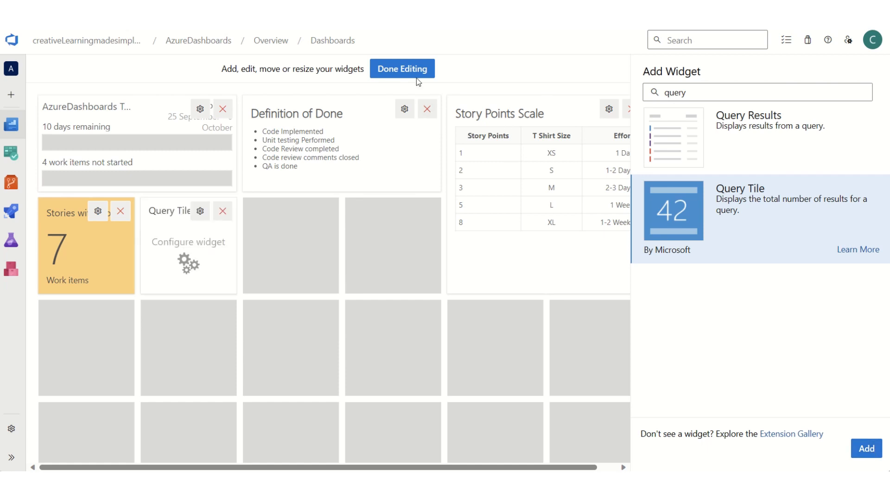
pyautogui.click(404, 69)
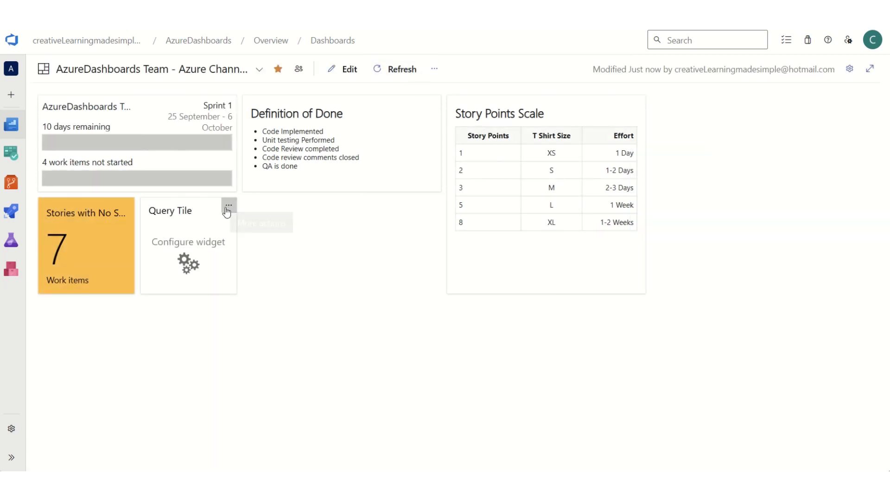
# - Configure the new Query Tile with the shared query User Stories with No Acceptance Criteria and a yellow-orange default background
pyautogui.click(229, 204)
pyautogui.click(222, 227)
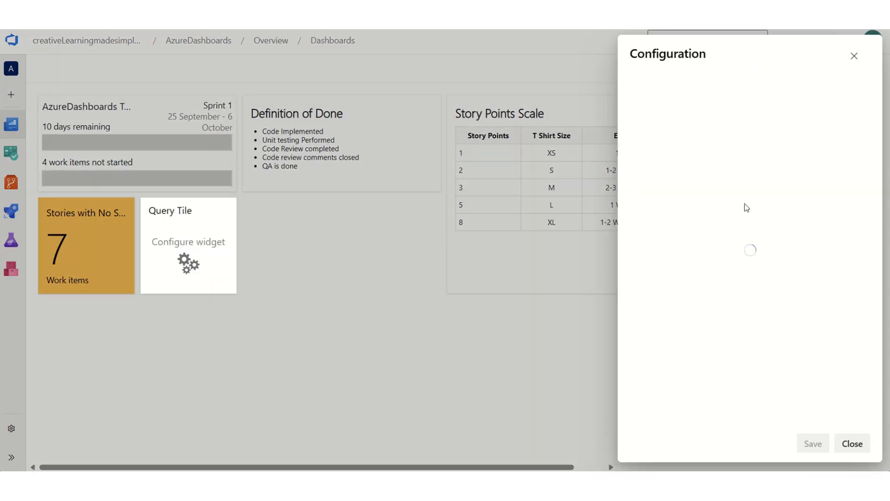
pyautogui.click(860, 161)
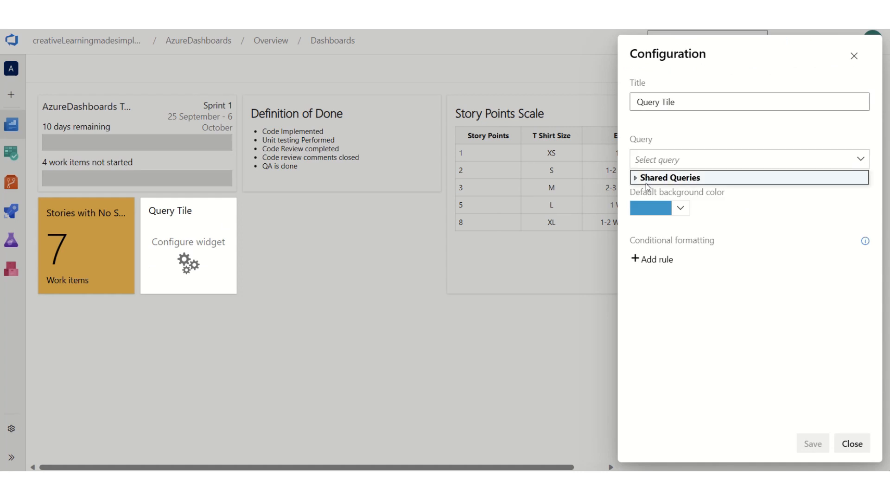
pyautogui.click(636, 179)
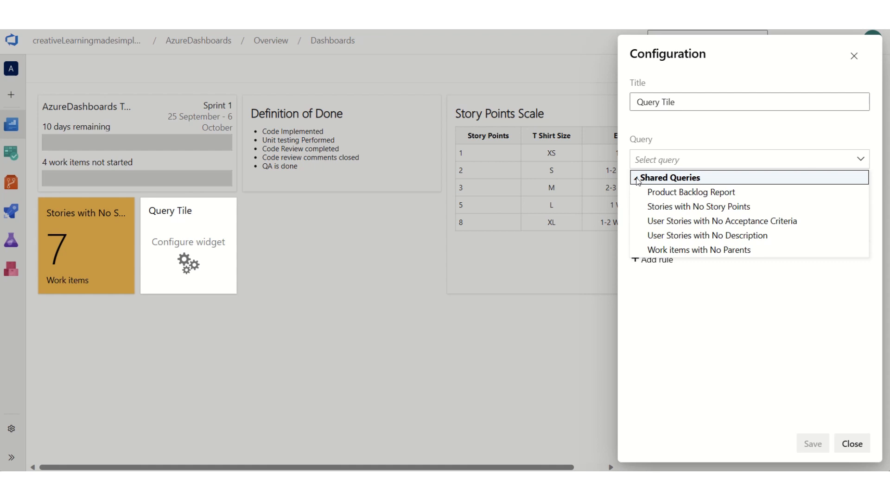
pyautogui.click(705, 221)
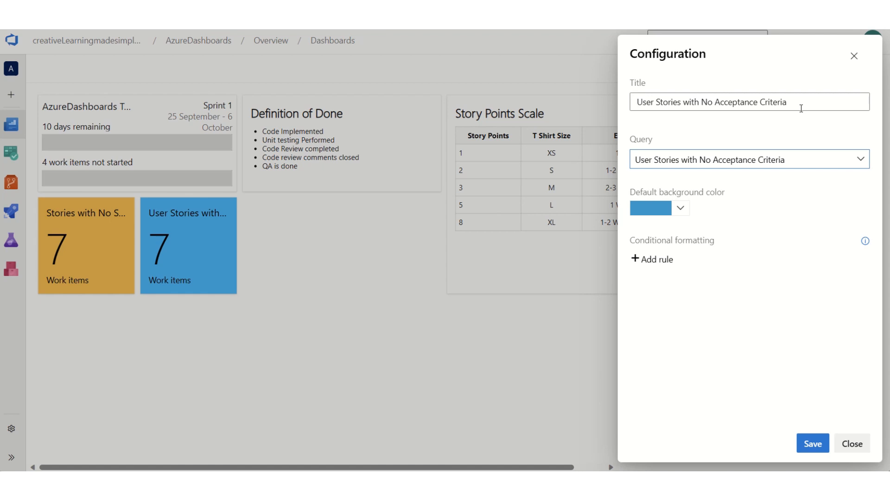
pyautogui.click(680, 209)
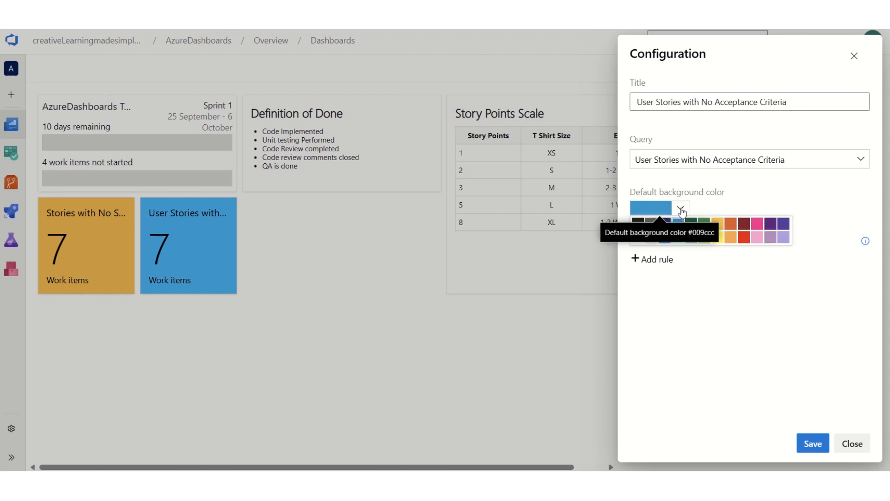
pyautogui.click(720, 224)
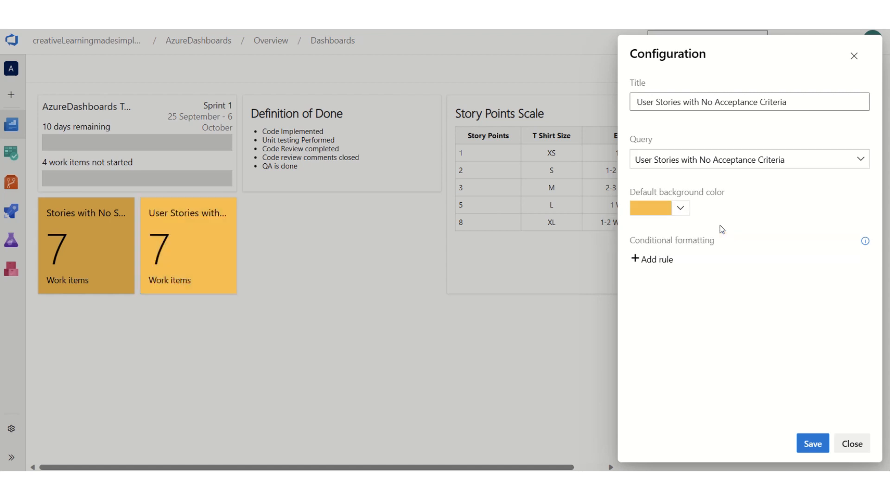
# - Add a conditional formatting rule that colors the tile green if the number of work items = 0, and save the configuration
pyautogui.click(658, 260)
pyautogui.click(681, 261)
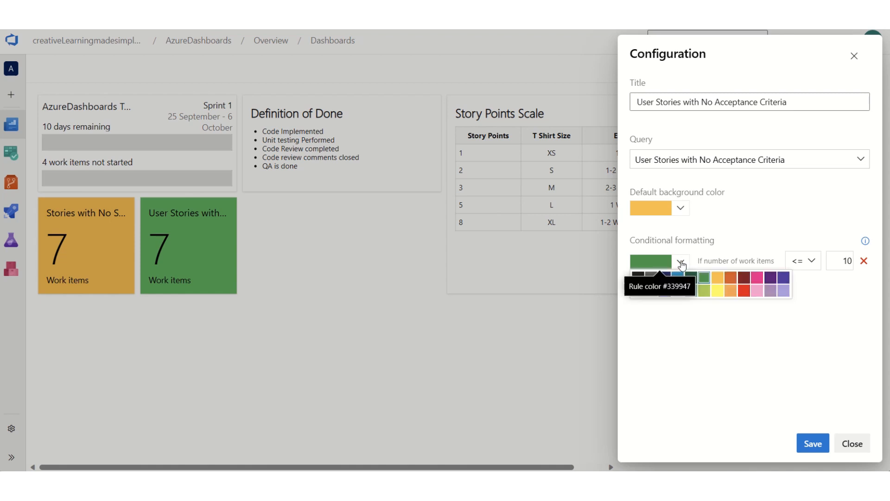
pyautogui.click(691, 293)
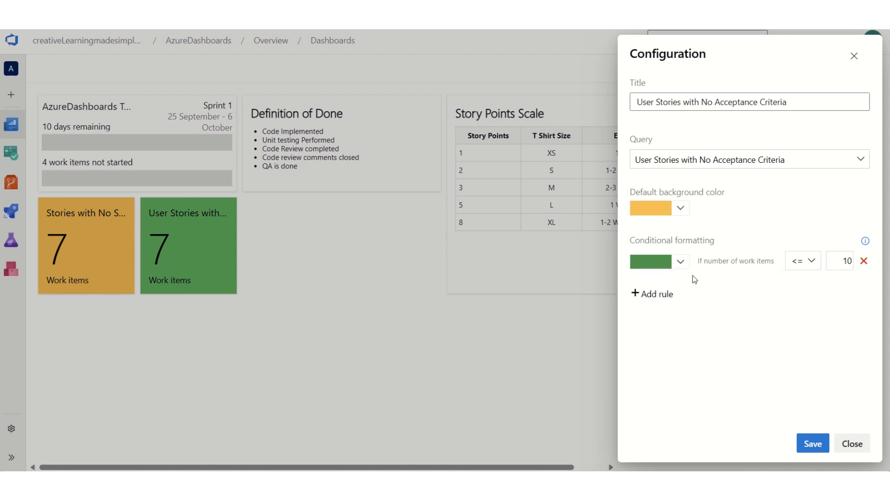
pyautogui.click(681, 266)
pyautogui.click(805, 261)
pyautogui.click(797, 375)
pyautogui.click(851, 260)
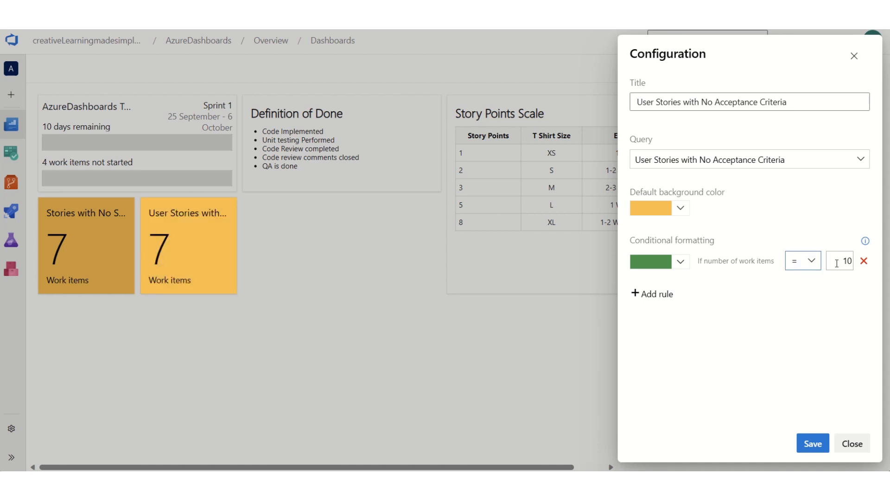
pyautogui.write('0')
pyautogui.click(820, 445)
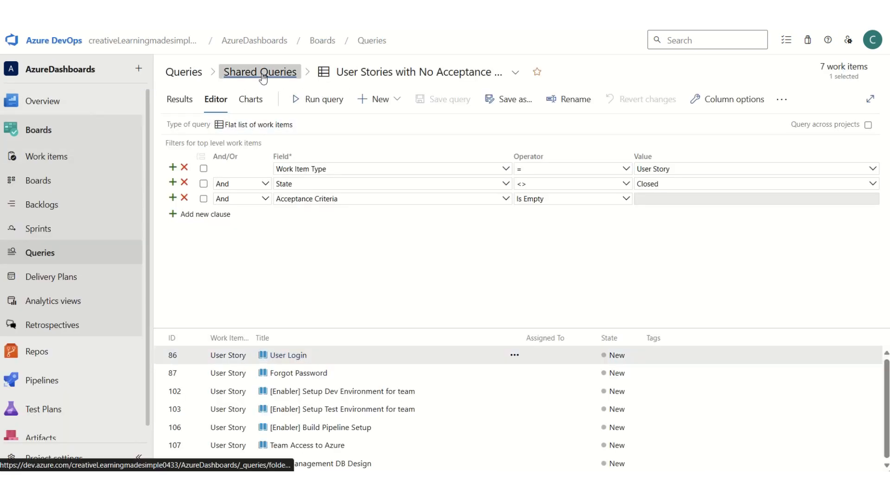
# - Open the shared query User Stories with No Description from the Shared Queries list to examine its results, a story's Description field and the query's definition
pyautogui.click(264, 74)
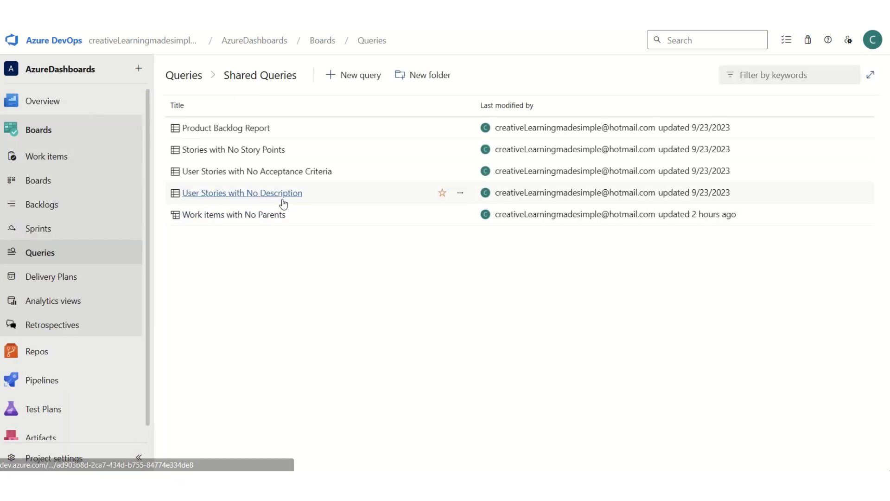
pyautogui.click(283, 201)
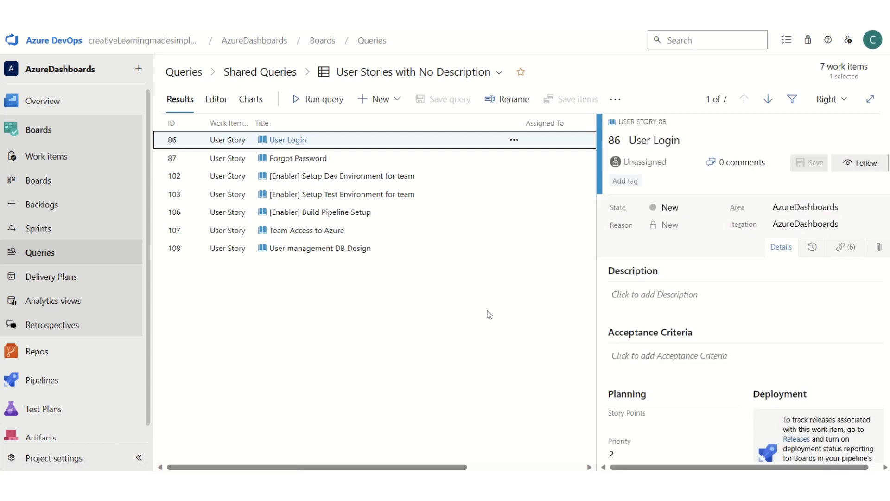
pyautogui.click(656, 296)
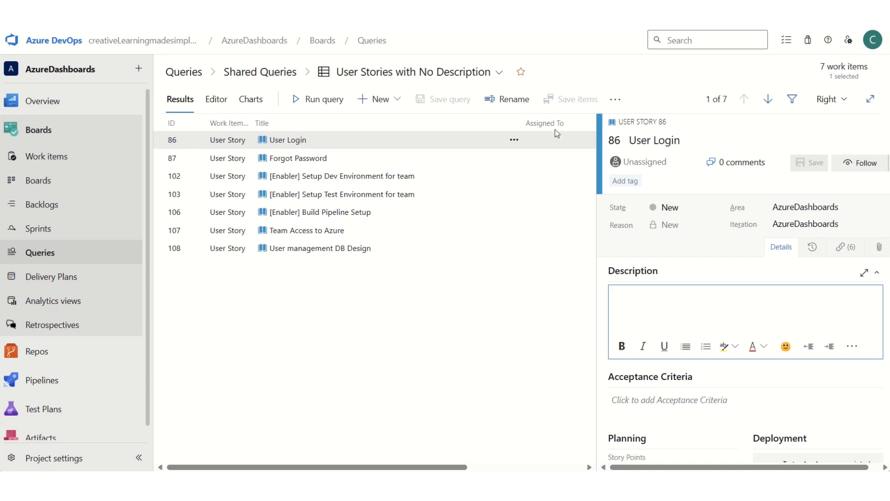
pyautogui.click(222, 100)
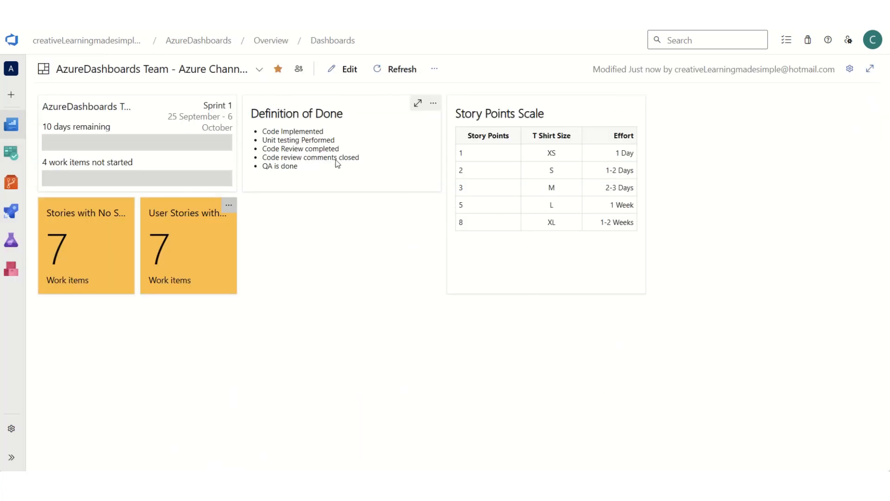
# - Add a third Query Tile widget to the dashboard, searching the widgets for "query", and finish editing
pyautogui.click(348, 68)
pyautogui.click(734, 95)
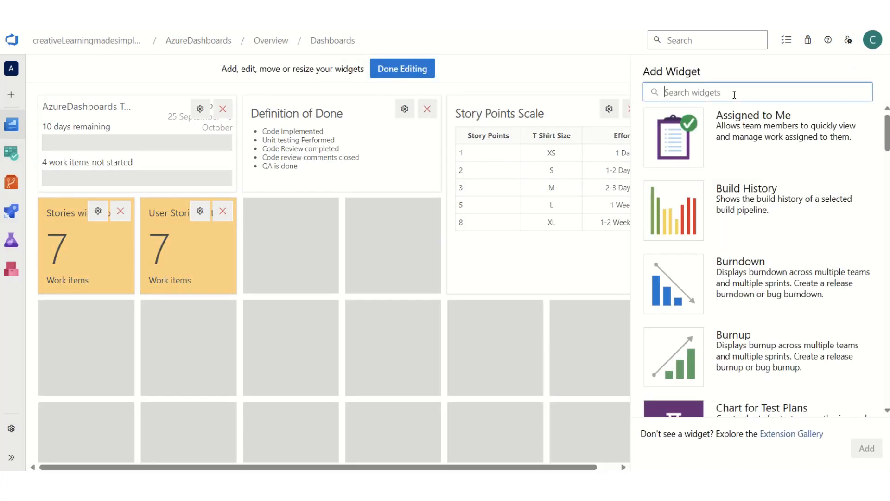
pyautogui.write('query')
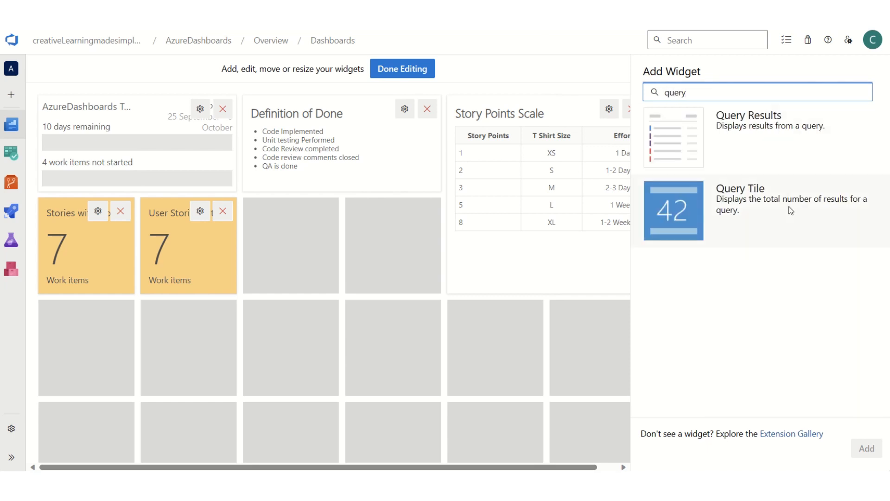
pyautogui.click(741, 207)
pyautogui.click(866, 448)
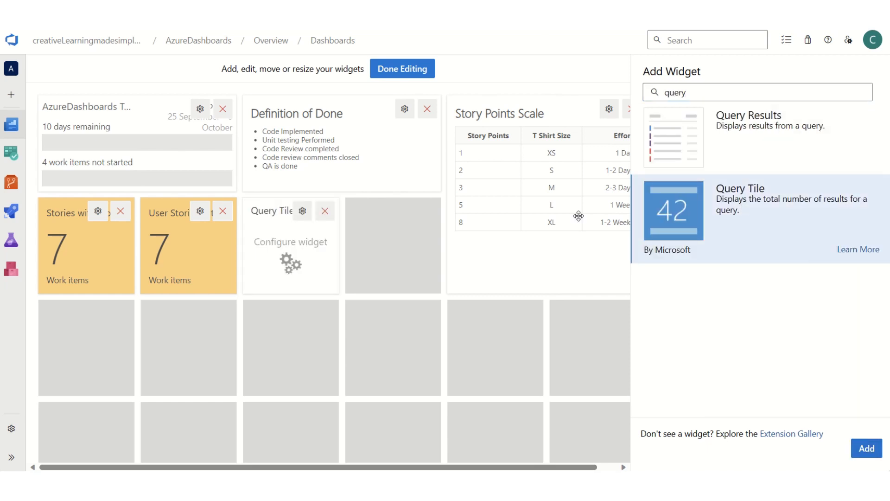
pyautogui.click(415, 68)
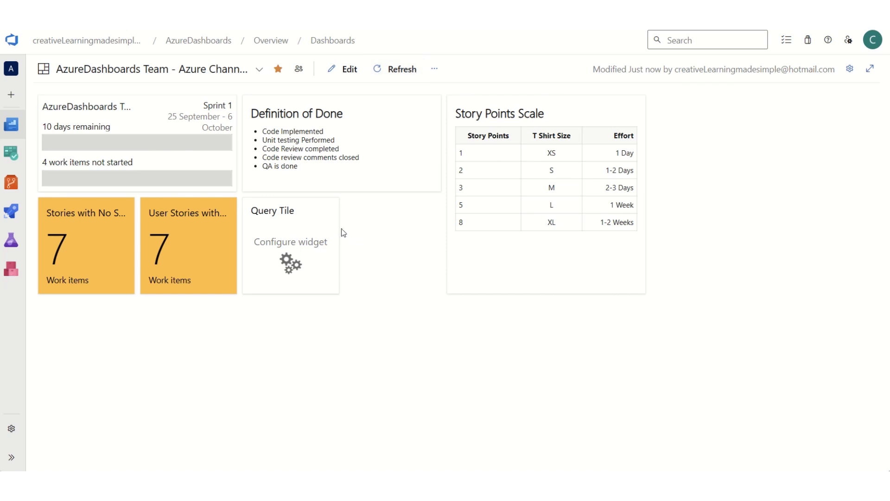
# - Configure the third Query Tile with the shared query User Stories with No Description and a yellow-orange default background
pyautogui.click(331, 207)
pyautogui.click(308, 231)
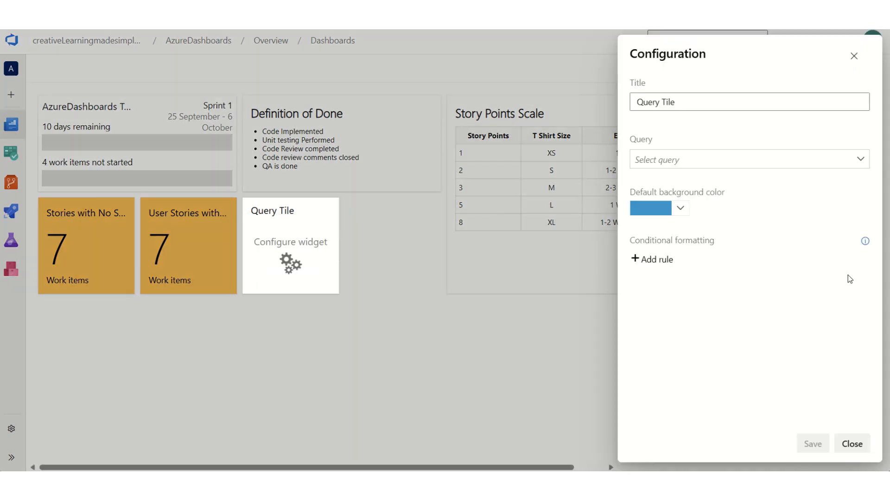
pyautogui.click(741, 160)
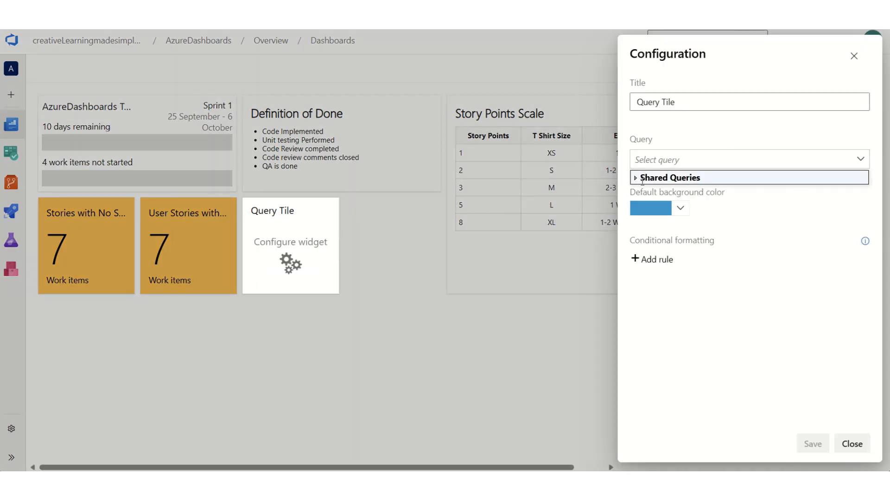
pyautogui.click(636, 178)
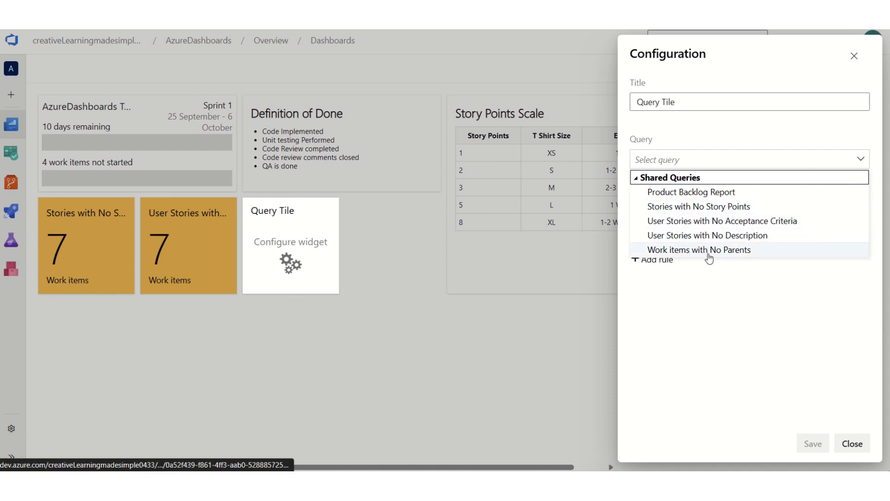
pyautogui.click(720, 238)
pyautogui.click(720, 236)
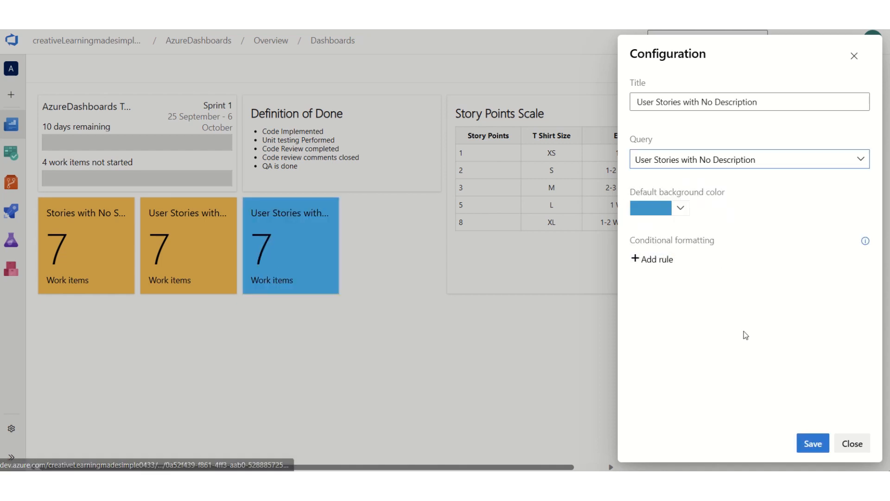
pyautogui.click(681, 212)
pyautogui.click(718, 223)
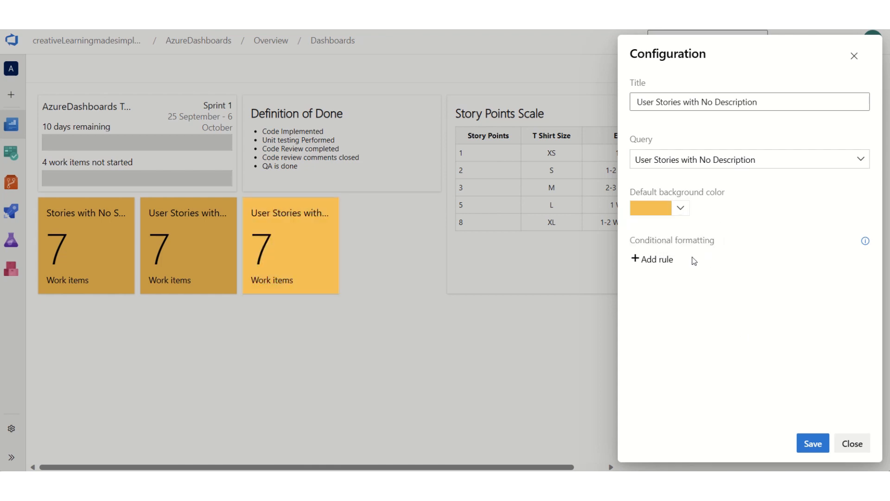
# - Add a green conditional formatting rule with the = operator to the No Description tile, clear its default work item count, and save the configuration
pyautogui.click(663, 261)
pyautogui.click(680, 261)
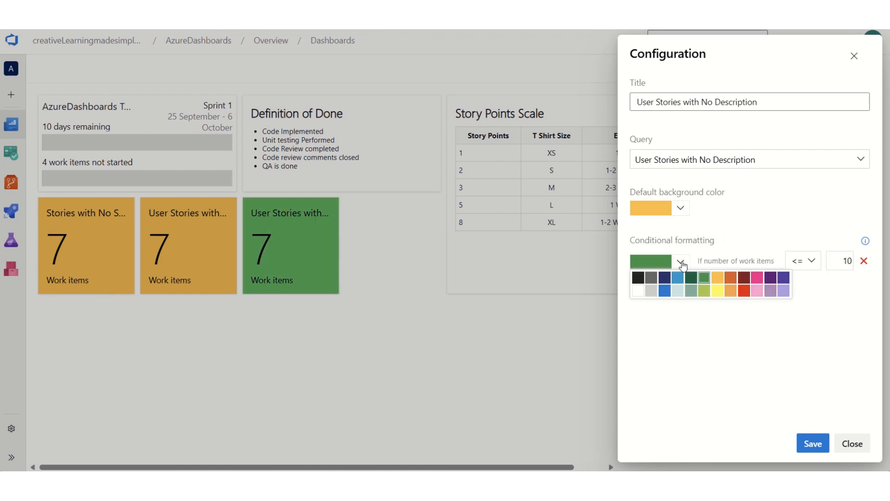
pyautogui.click(695, 292)
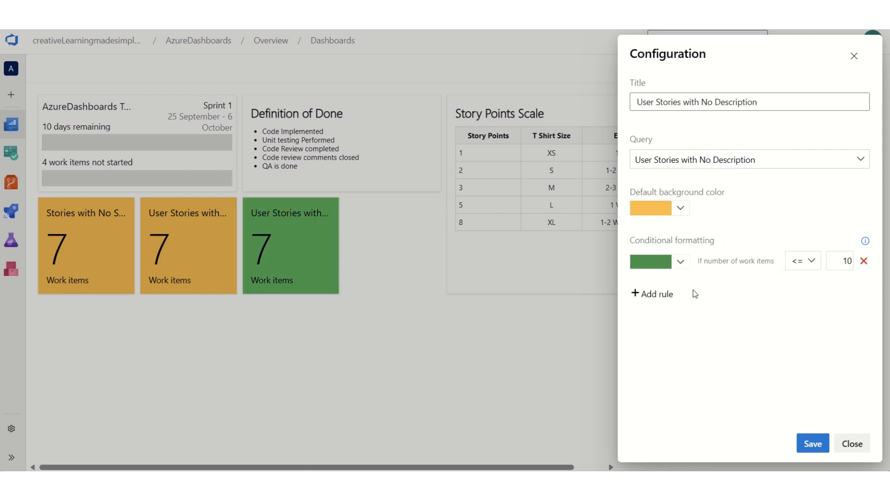
pyautogui.doubleClick(852, 261)
pyautogui.click(808, 261)
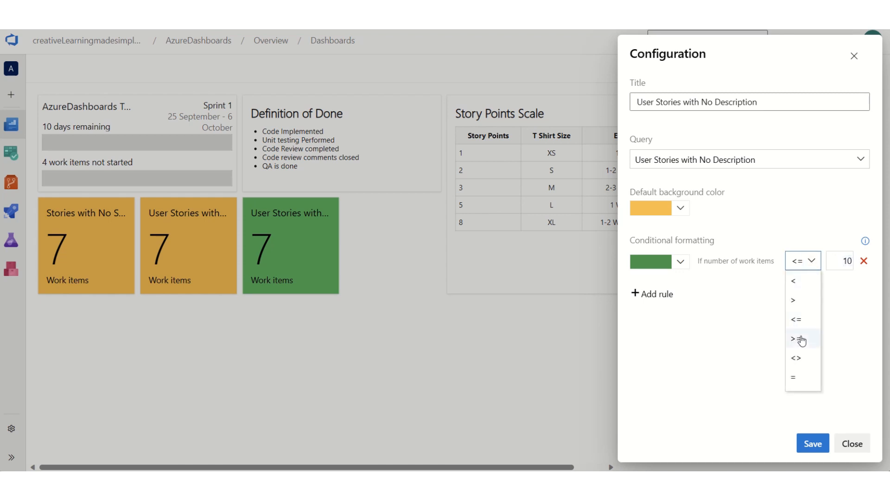
pyautogui.click(799, 377)
pyautogui.click(849, 260)
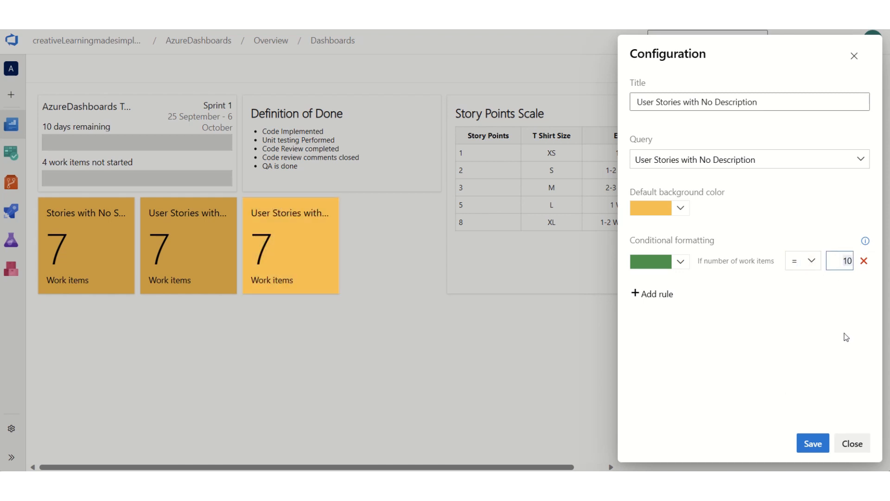
pyautogui.press('BackSpace')
pyautogui.click(680, 261)
pyautogui.click(693, 293)
pyautogui.click(680, 261)
pyautogui.click(689, 291)
pyautogui.click(812, 443)
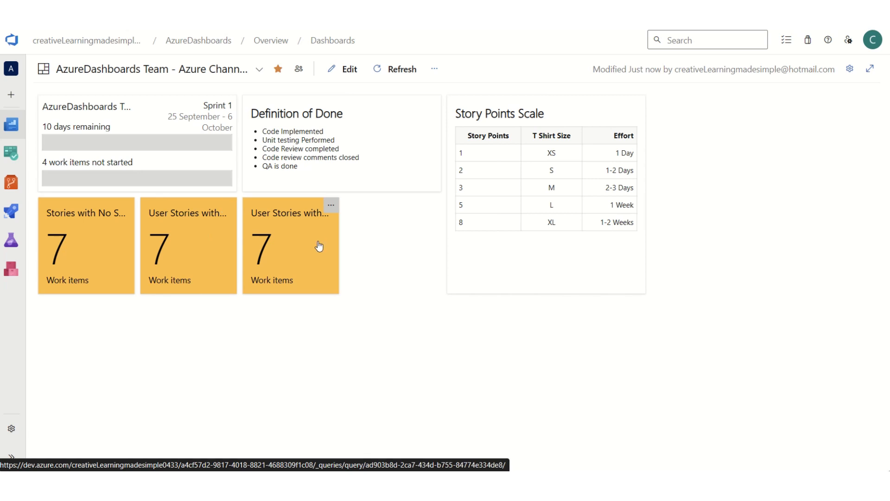
# - Open the No Description tile's query, set the description of the User Login story to "test", and save the story
pyautogui.click(295, 247)
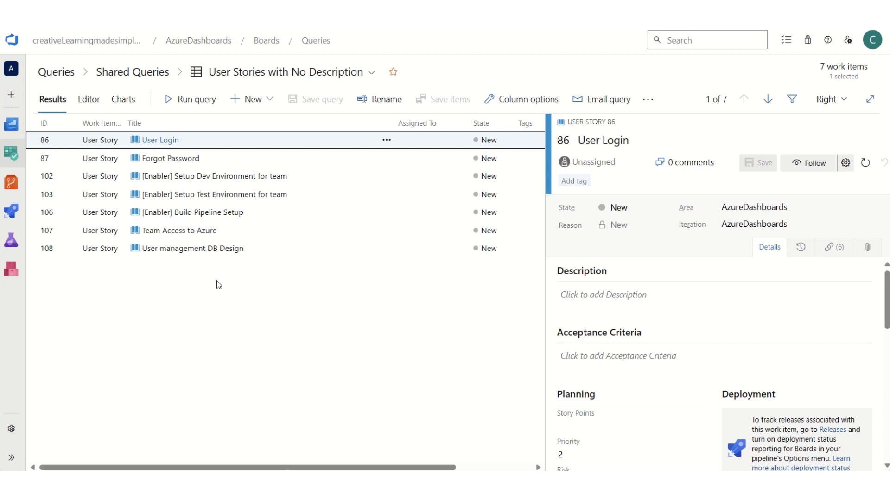
pyautogui.click(664, 291)
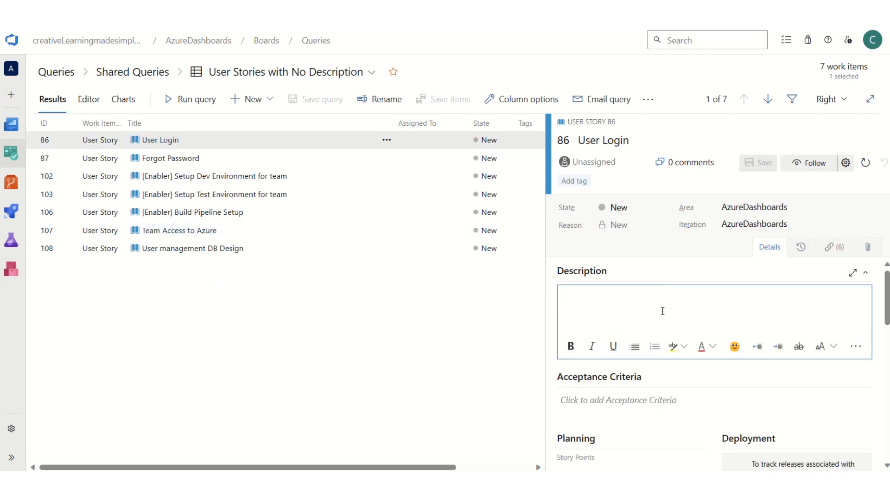
pyautogui.write('test')
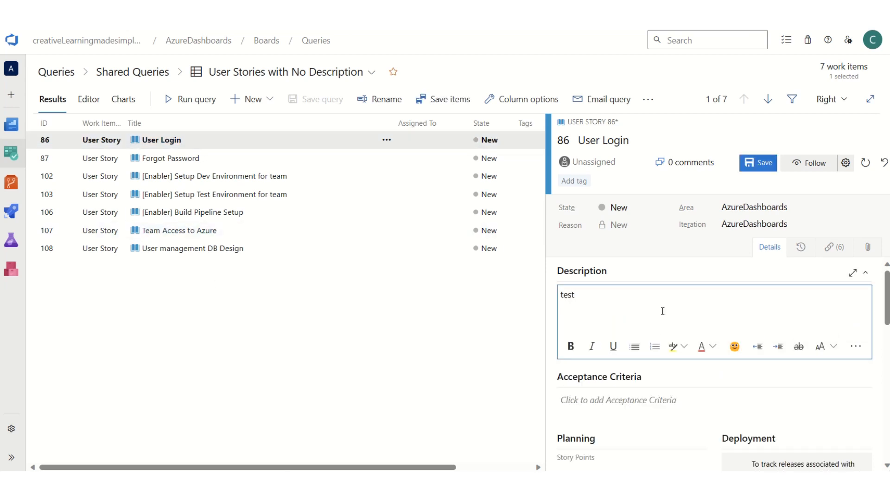
pyautogui.click(766, 163)
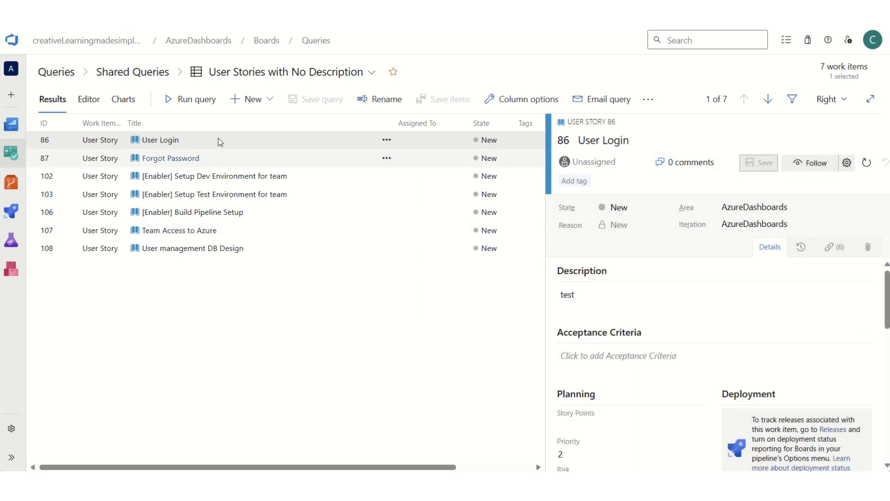
# - Set the description of the Forgot Password story to "test" and save the story
pyautogui.click(192, 158)
pyautogui.click(637, 305)
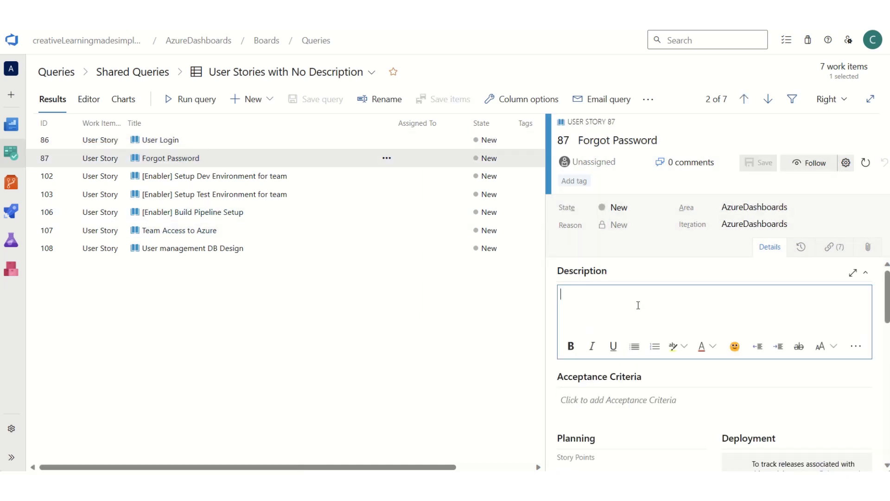
pyautogui.write('test')
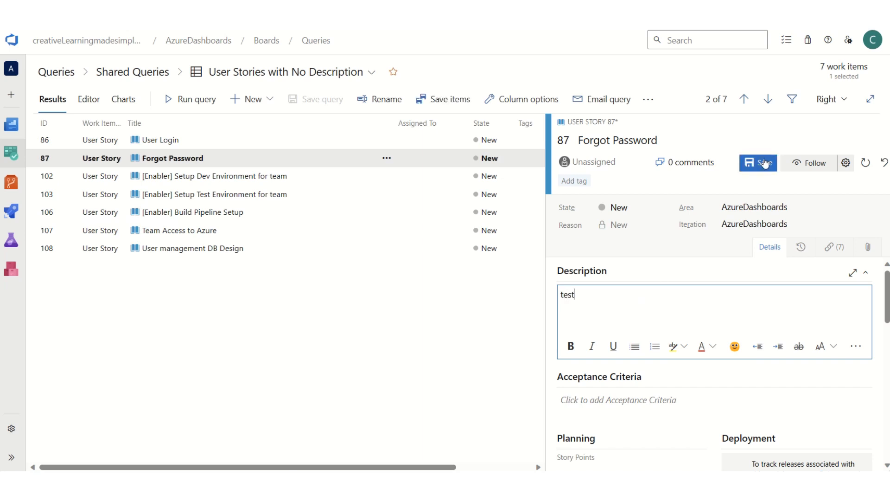
pyautogui.click(765, 163)
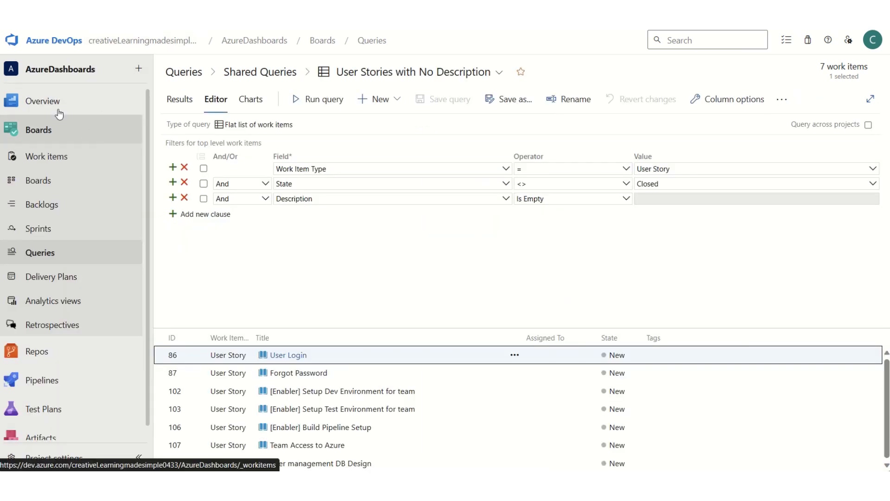
# - Open the project's Dashboards page in a new browser tab, keeping the No Description query open
pyautogui.moveTo(26, 104)
pyautogui.rightClick(174, 147)
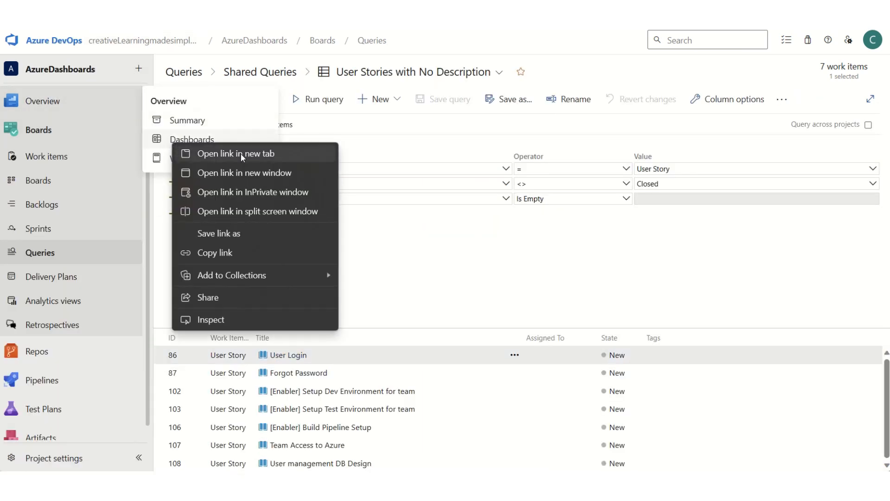
pyautogui.click(240, 154)
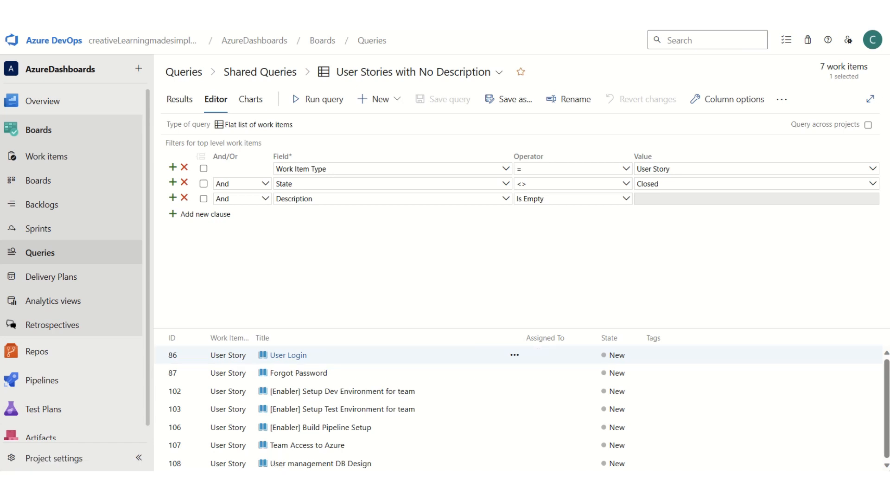
pyautogui.hotkey('ctrl', 'Tab')
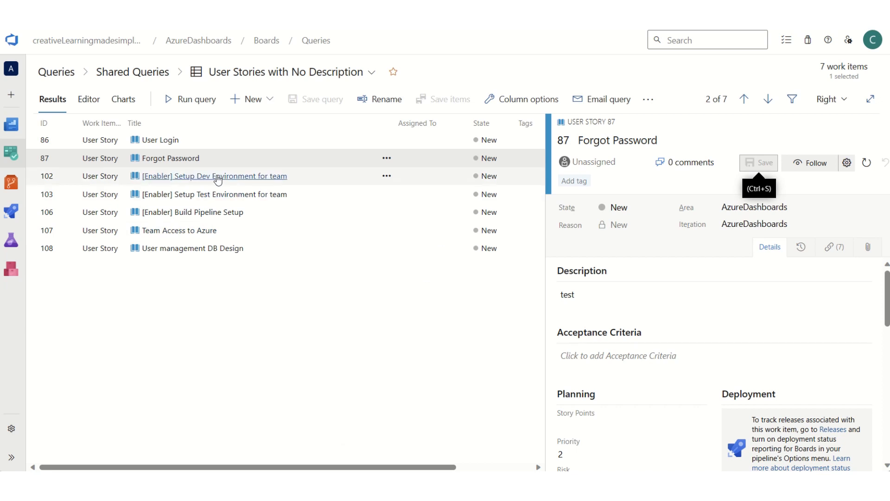
# - Set the descriptions of the Setup Dev Environment and Setup Test Environment enabler stories to "test" and save both
pyautogui.click(218, 179)
pyautogui.click(609, 296)
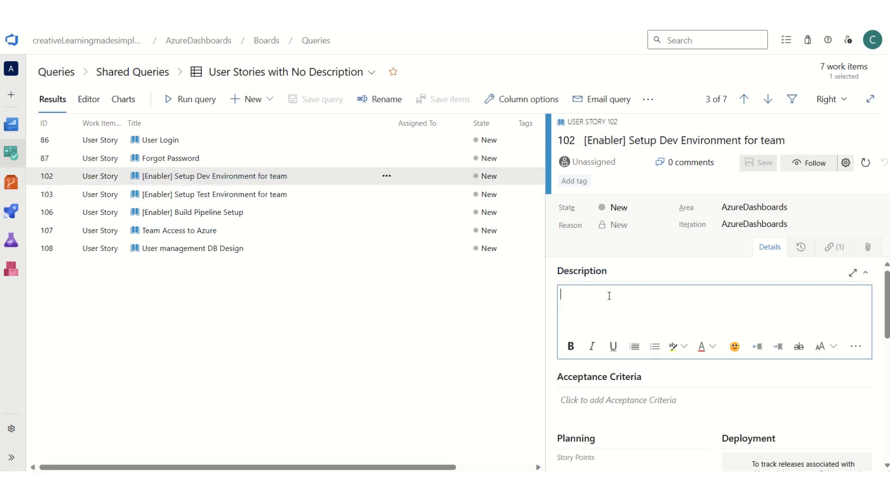
pyautogui.write('test')
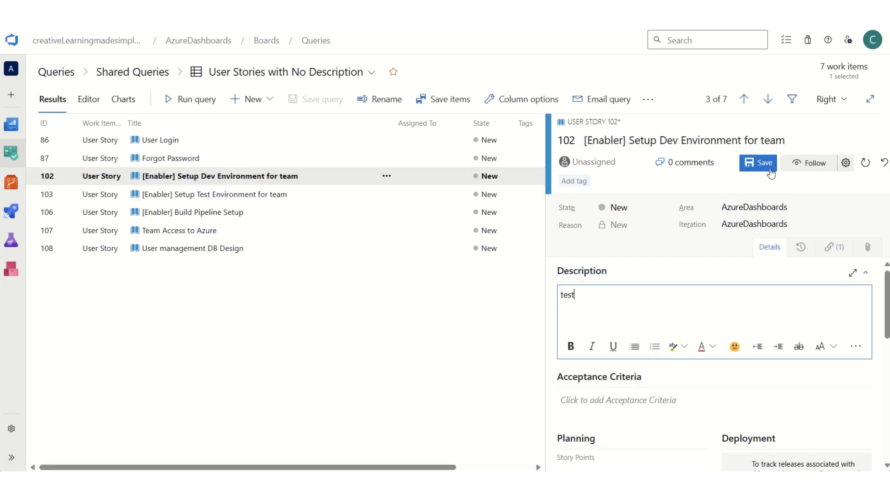
pyautogui.click(252, 193)
pyautogui.click(657, 299)
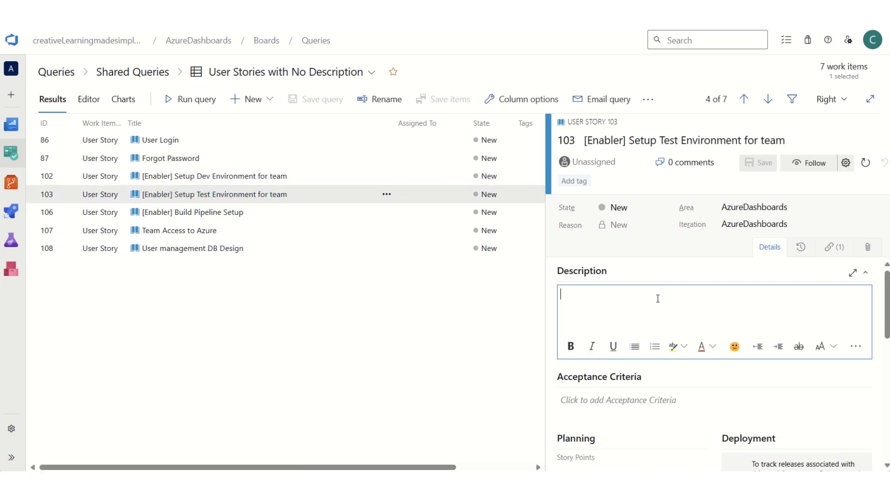
pyautogui.write('test')
pyautogui.click(759, 163)
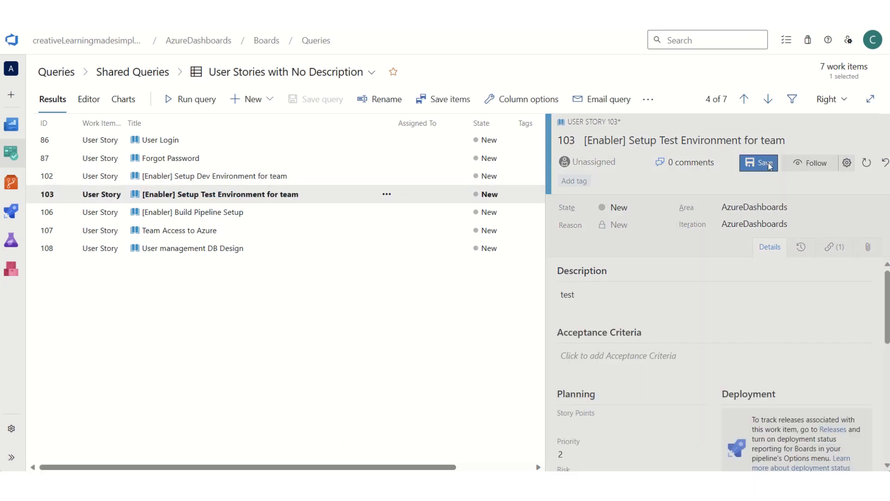
# - Set the descriptions of the Build Pipeline Setup and Team Access to Azure stories to "test" and save both
pyautogui.click(214, 218)
pyautogui.click(633, 299)
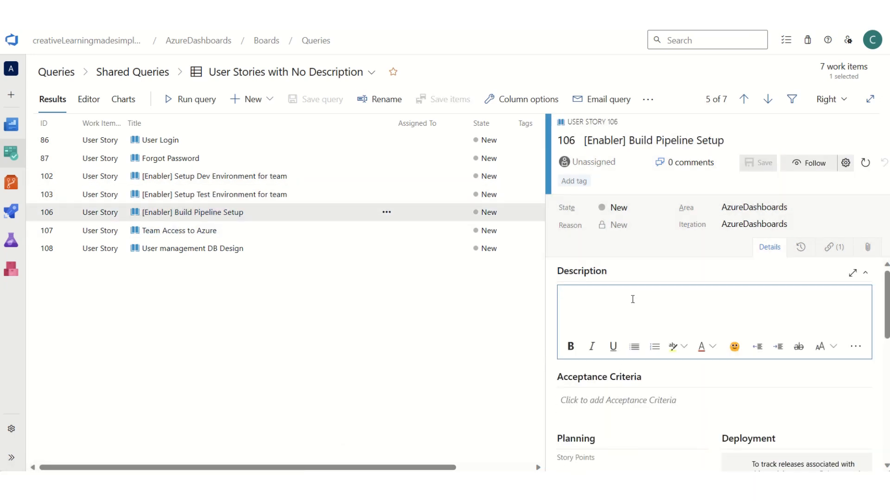
pyautogui.write('test')
pyautogui.click(765, 166)
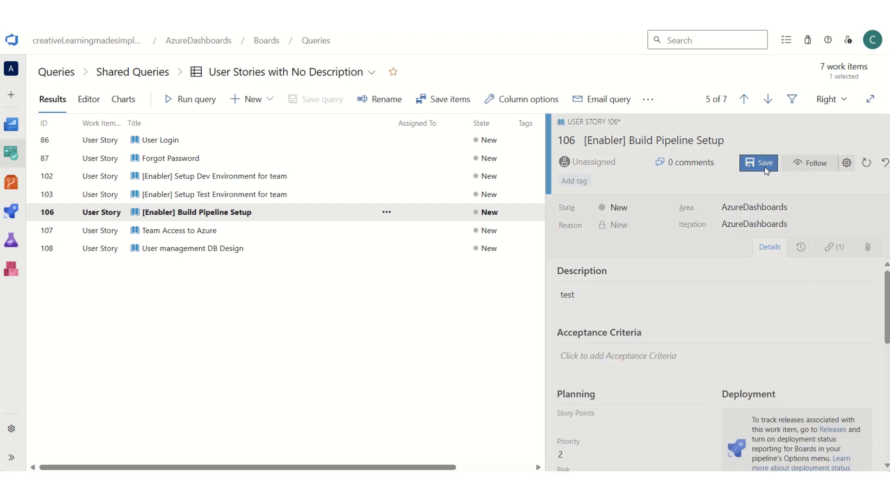
pyautogui.click(195, 230)
pyautogui.click(689, 306)
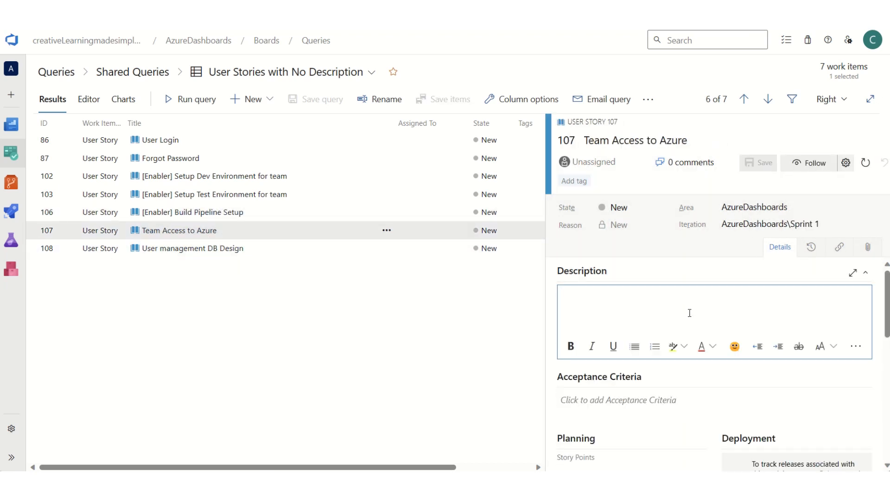
pyautogui.write('test')
pyautogui.click(766, 163)
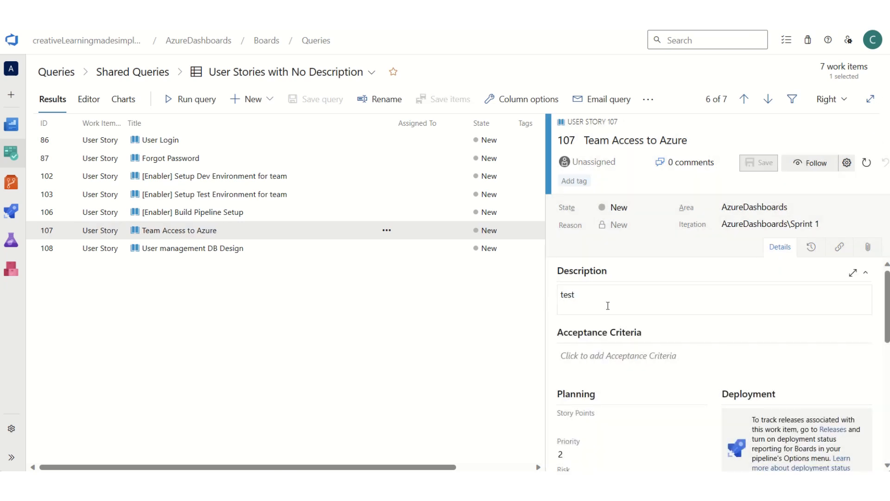
# - Set the description of the User management DB Design story to "test", save it, and reload the dashboard
pyautogui.click(217, 255)
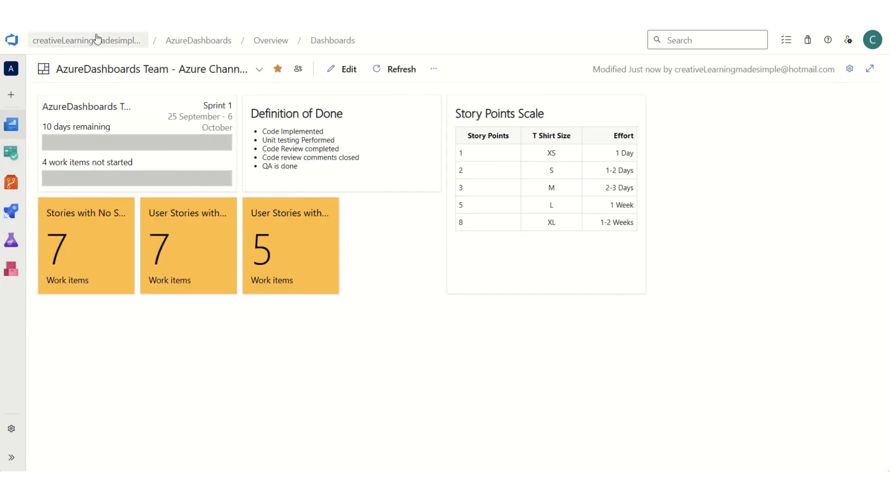
pyautogui.press('F5')
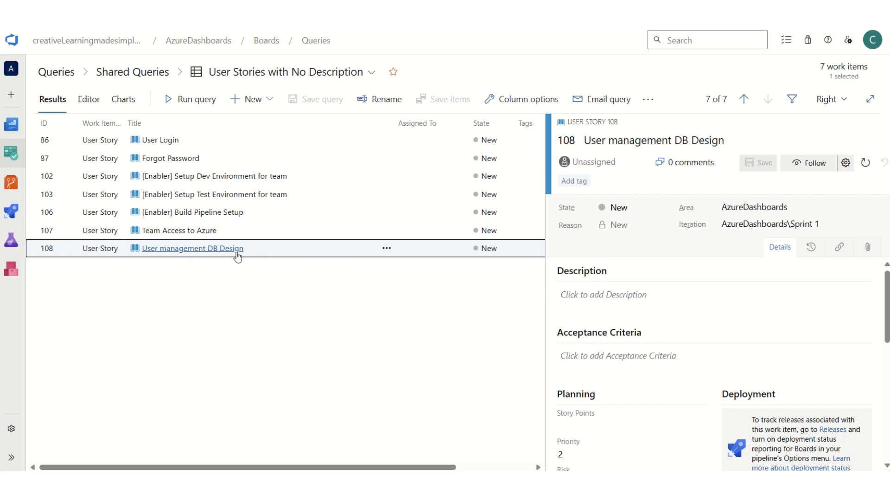
pyautogui.click(677, 297)
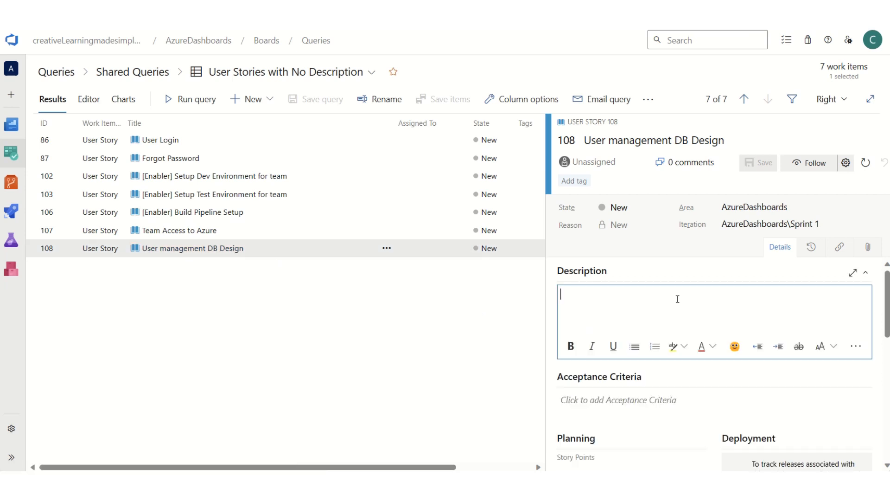
pyautogui.write('test')
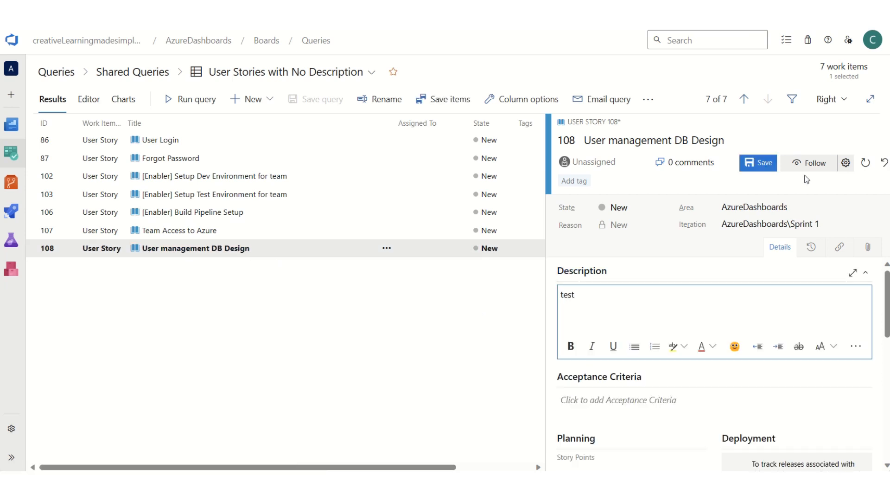
pyautogui.click(764, 163)
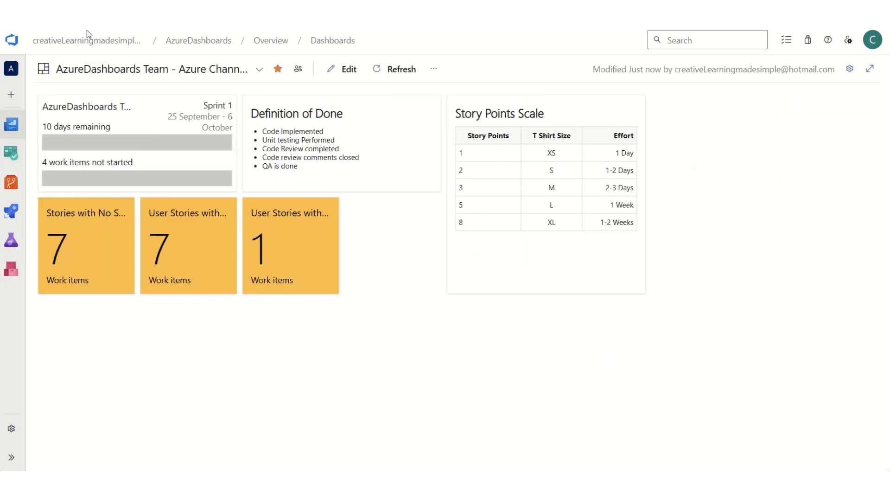
pyautogui.press('F5')
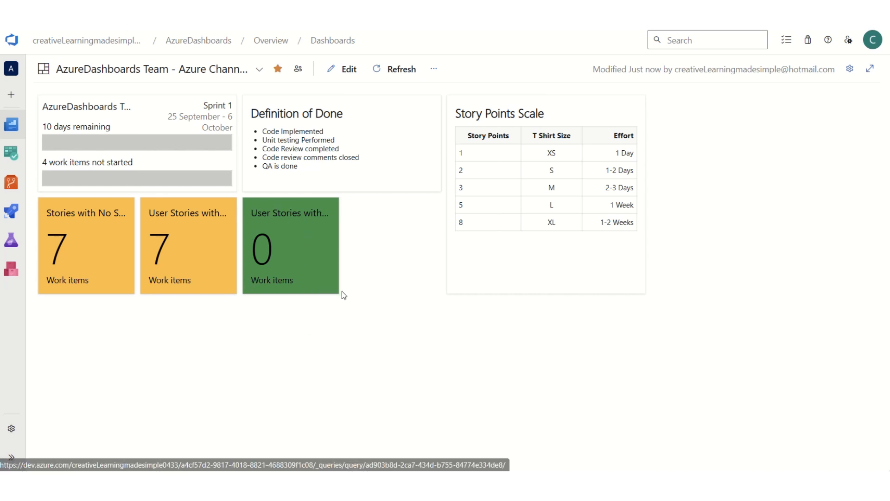
# - Review the query, default background and conditional formatting in the No Description tile's configuration, and close it without changes
pyautogui.click(332, 207)
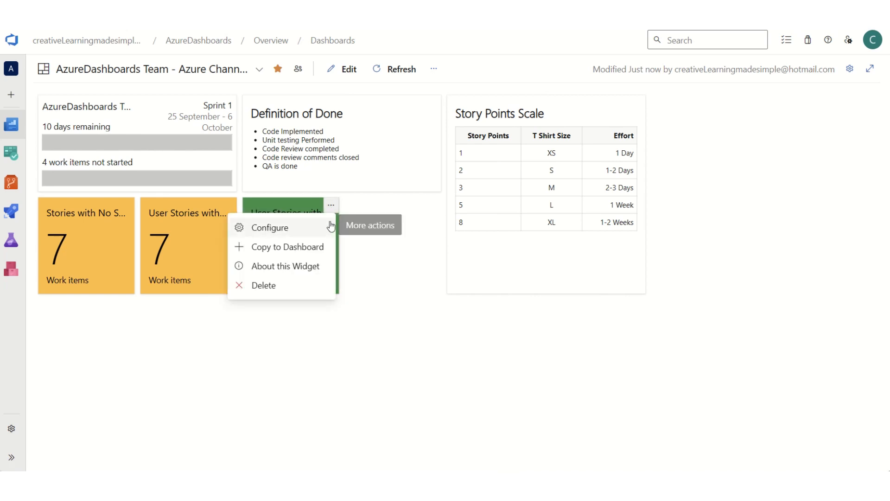
pyautogui.click(329, 225)
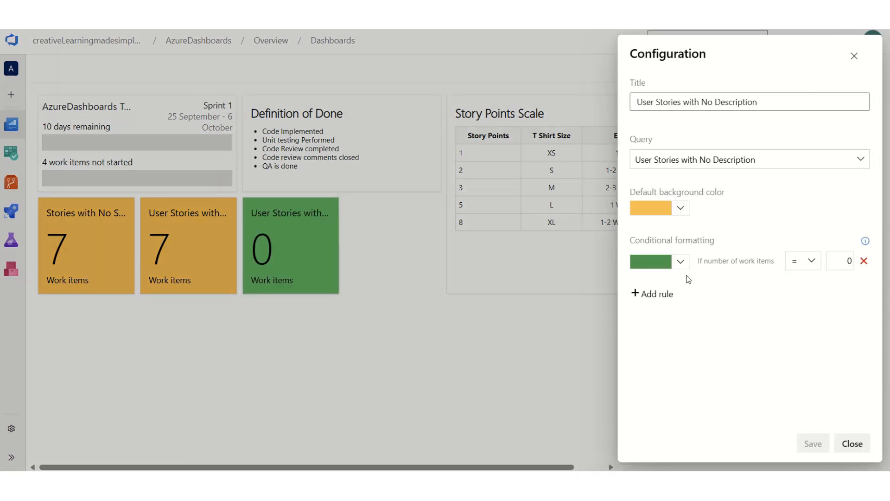
pyautogui.click(852, 444)
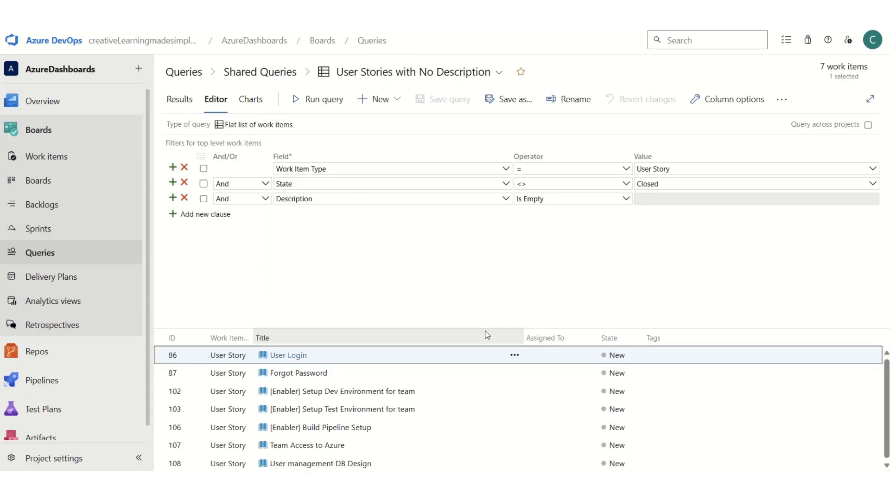
# - Open the shared query Product Backlog Report, check its filter clauses, and display its charts
pyautogui.click(46, 254)
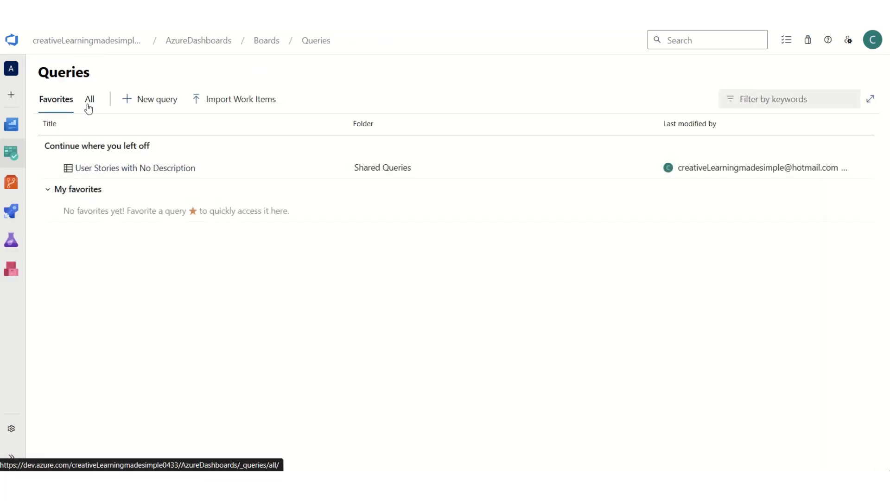
pyautogui.click(88, 106)
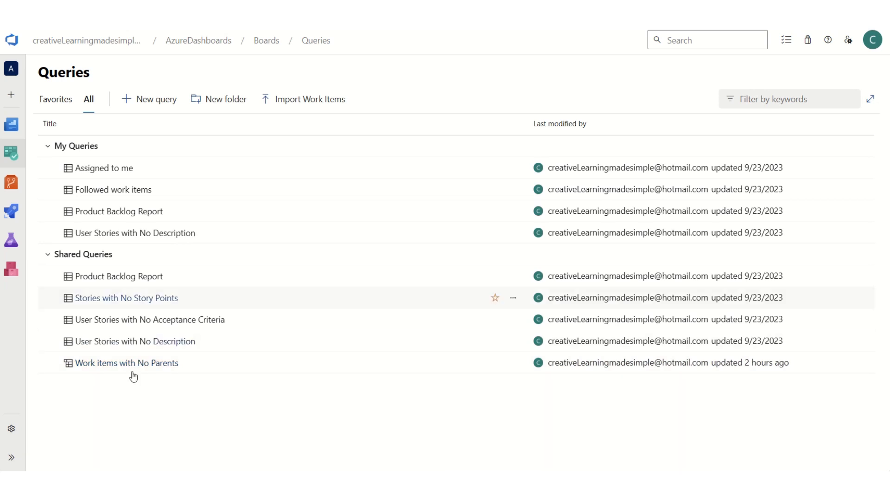
pyautogui.click(148, 278)
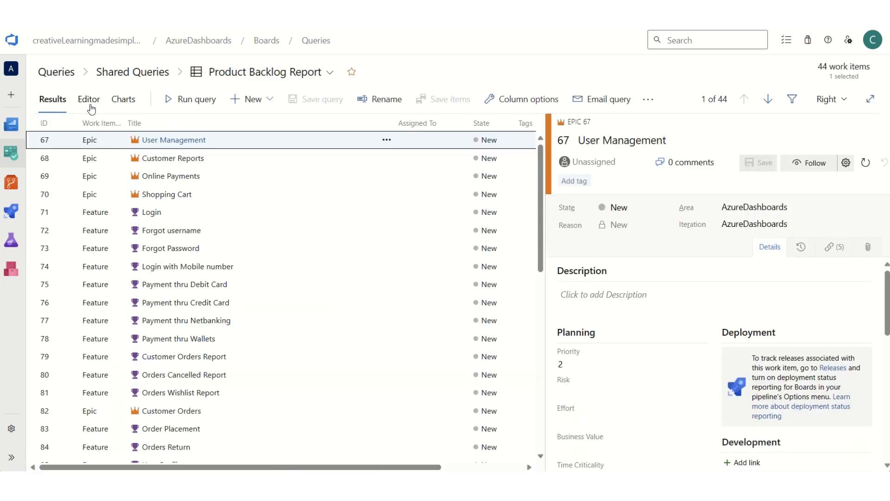
pyautogui.click(91, 106)
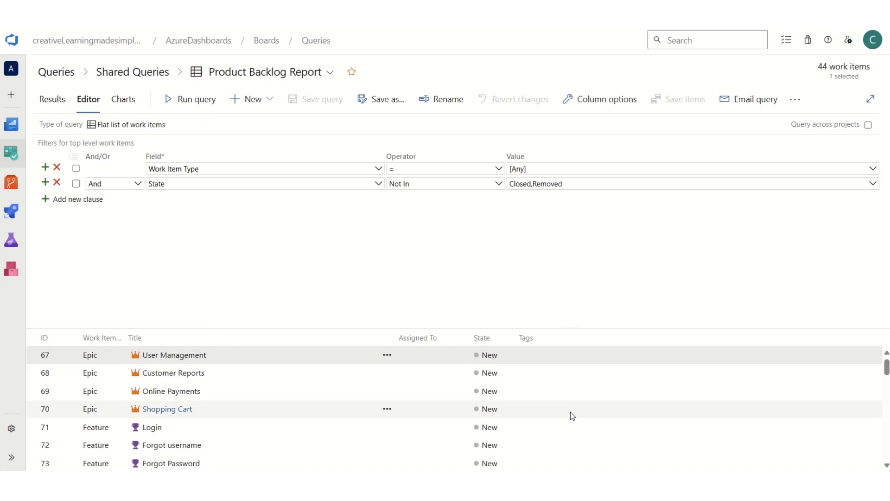
pyautogui.click(125, 101)
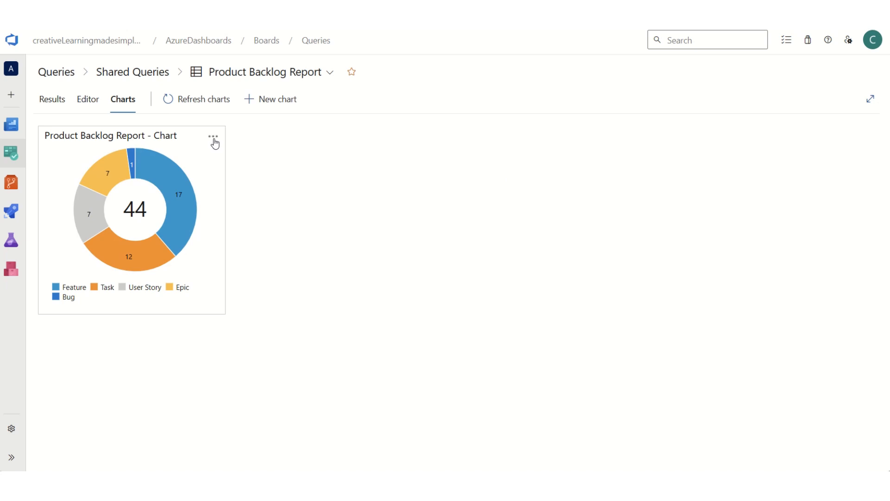
# - Review the chart type, grouping and series settings of the Product Backlog Report chart and cancel without changes
pyautogui.click(213, 136)
pyautogui.click(230, 152)
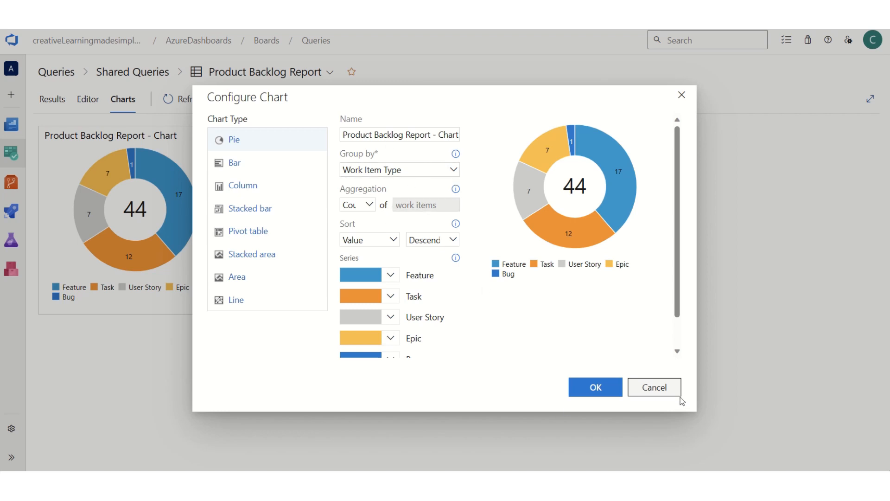
pyautogui.click(658, 392)
# - Add the Product Backlog Report chart to AzureDashboards Team - Azure Channel Dashboard, and reload the dashboard to view the new widget
pyautogui.click(212, 136)
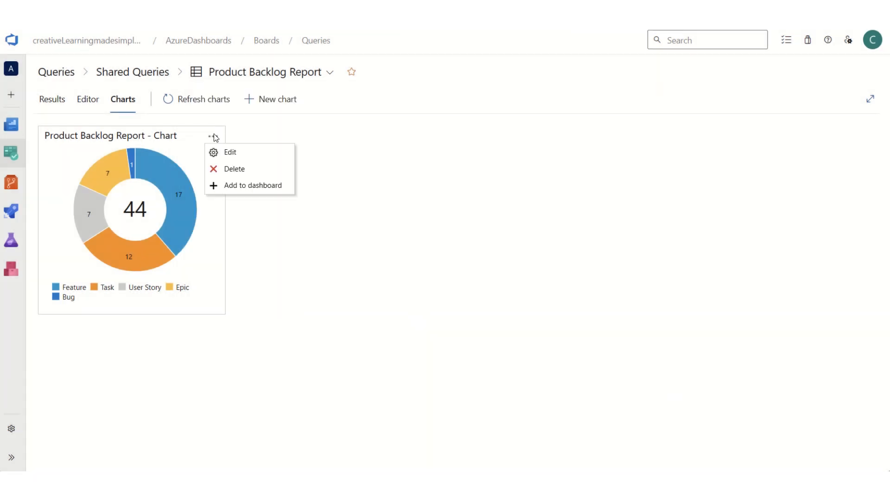
pyautogui.click(237, 187)
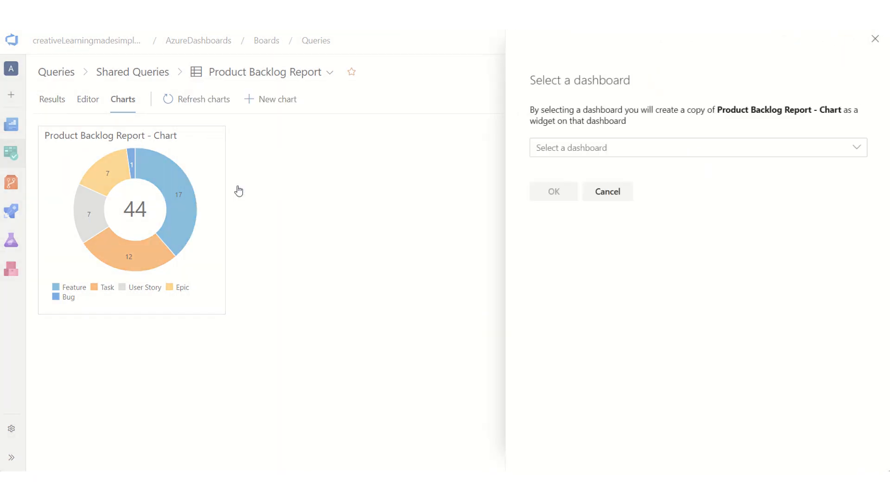
pyautogui.click(859, 152)
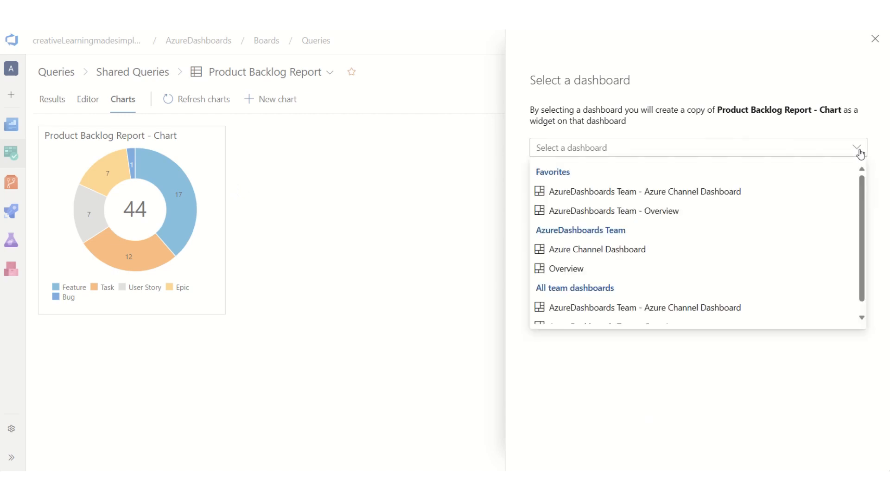
pyautogui.click(689, 197)
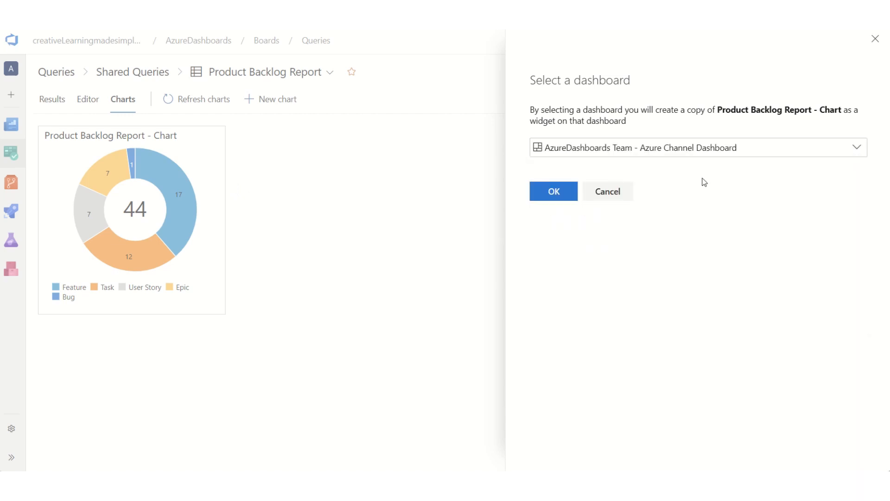
pyautogui.click(857, 148)
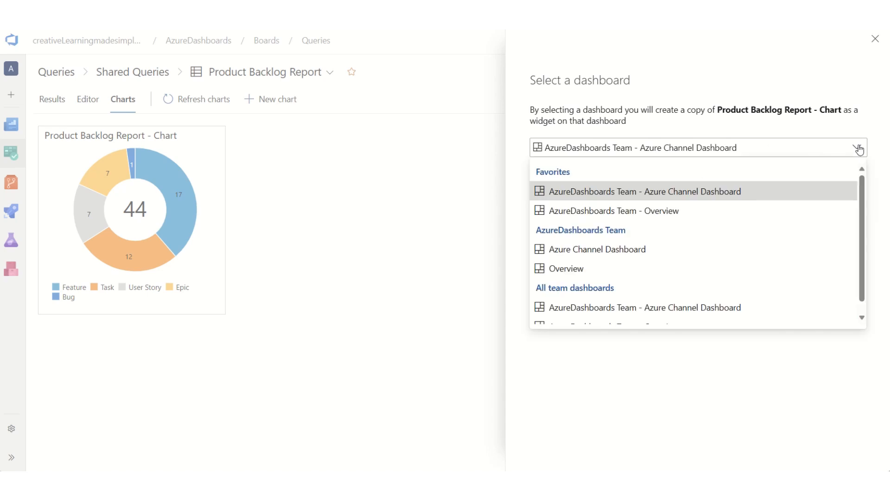
pyautogui.click(673, 194)
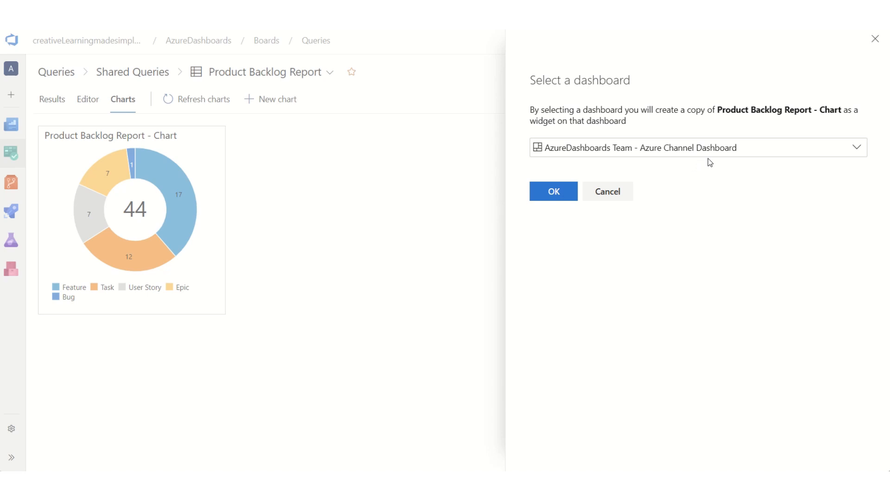
pyautogui.click(554, 191)
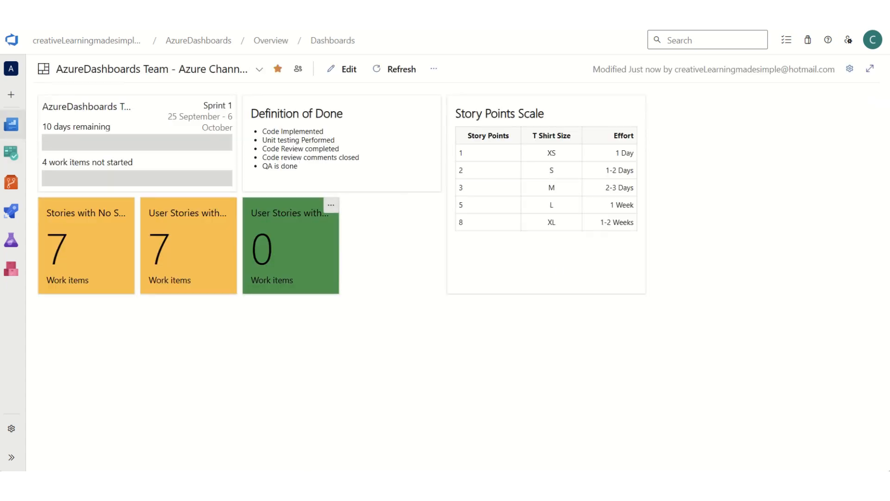
pyautogui.click(57, 29)
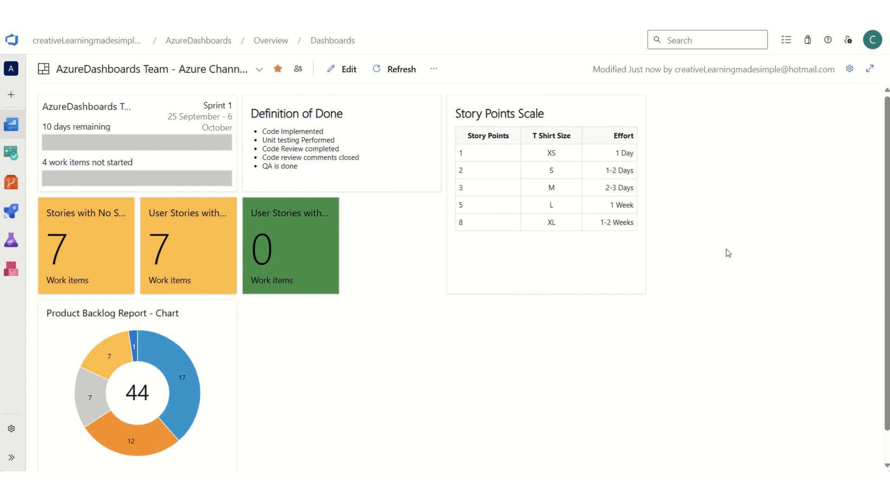
pyautogui.scroll(-1, 437, 244)
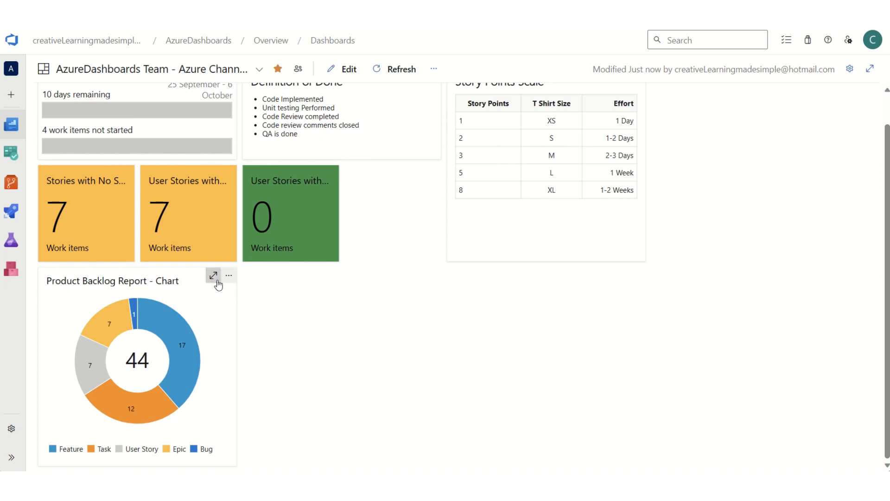
# - Enlarge the Product Backlog Report chart on the dashboard, inspect the Feature, Bug, Epic, User Story and Task slices, and close the enlarged view
pyautogui.click(214, 275)
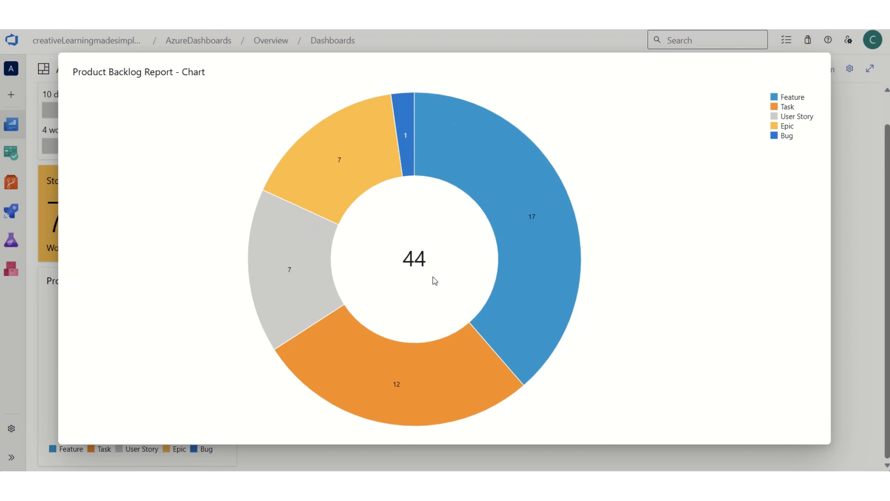
pyautogui.moveTo(536, 180)
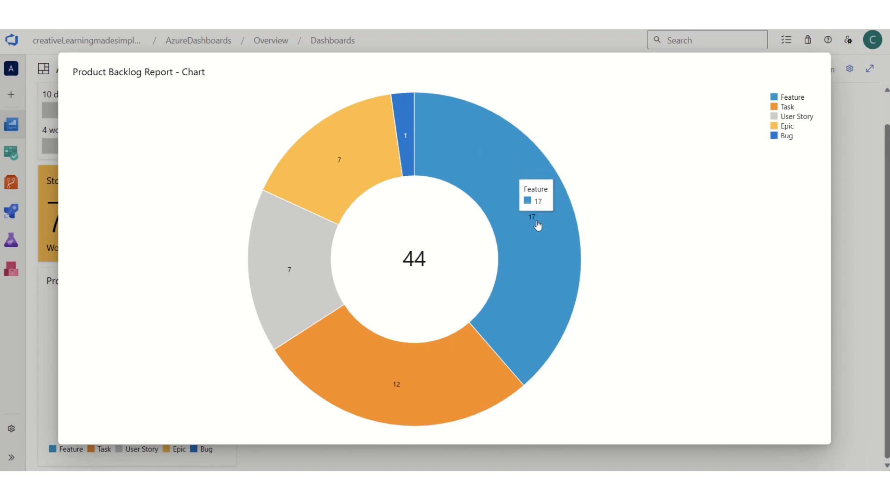
pyautogui.moveTo(406, 142)
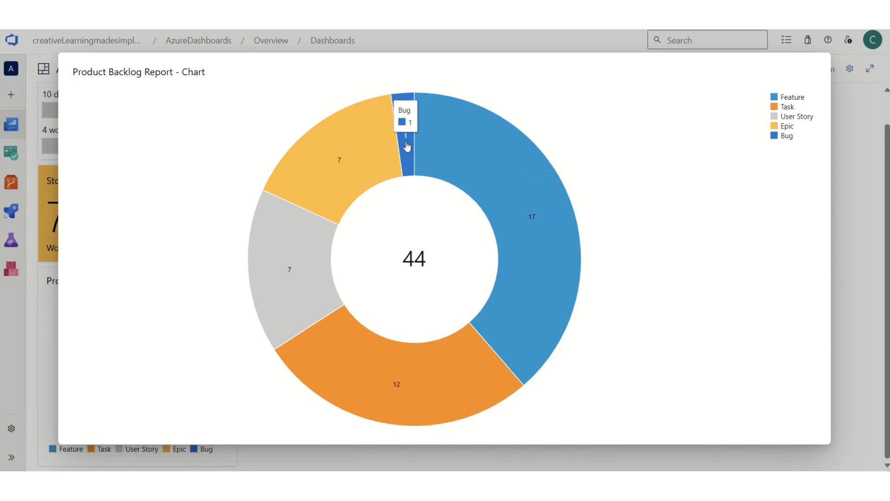
pyautogui.moveTo(346, 168)
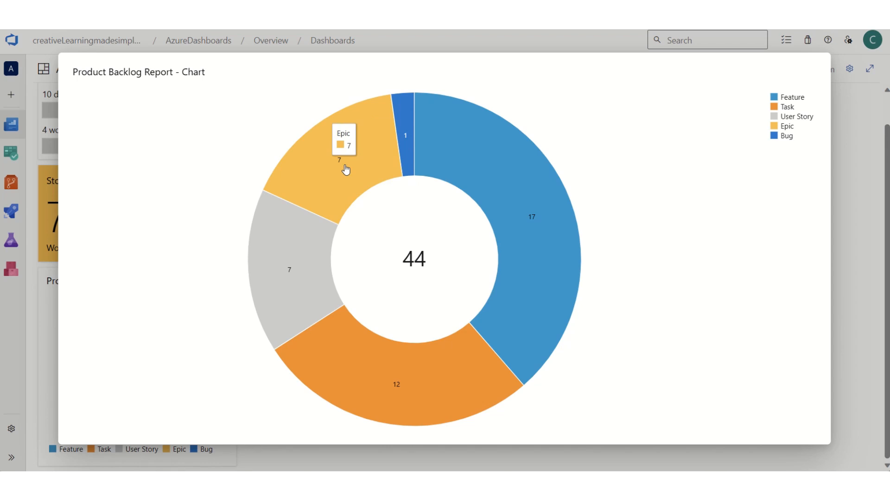
pyautogui.moveTo(318, 229)
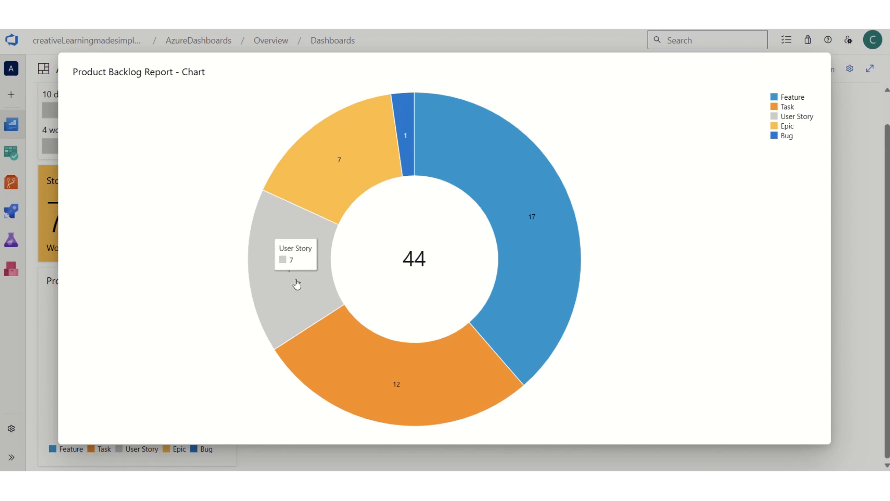
pyautogui.moveTo(394, 381)
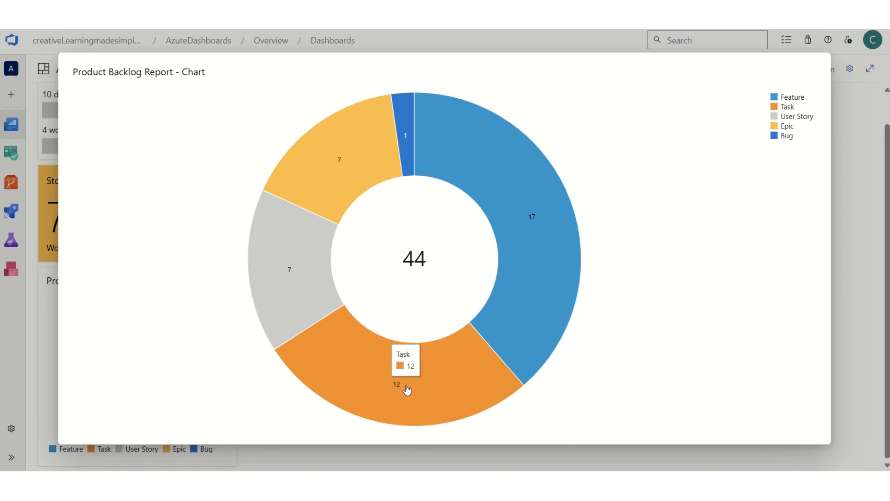
pyautogui.click(858, 247)
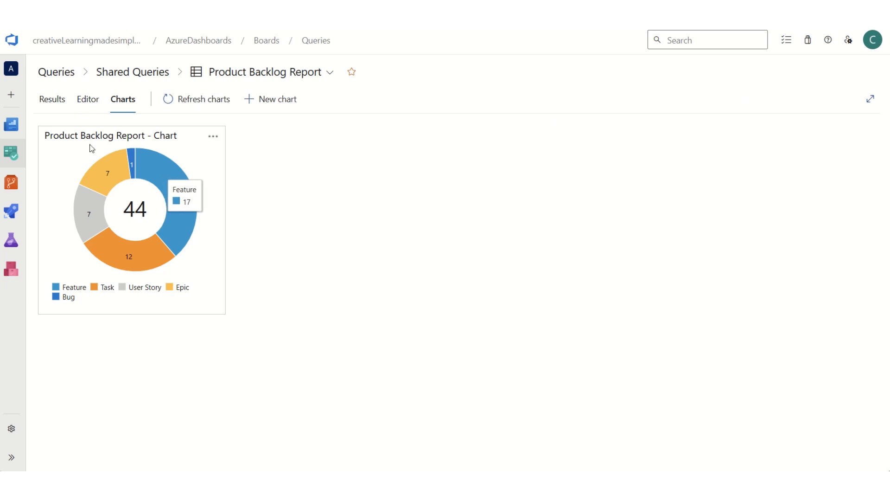
# - Review the filter clauses of the Product Backlog Report query and the option for adding its chart to a dashboard
pyautogui.click(86, 104)
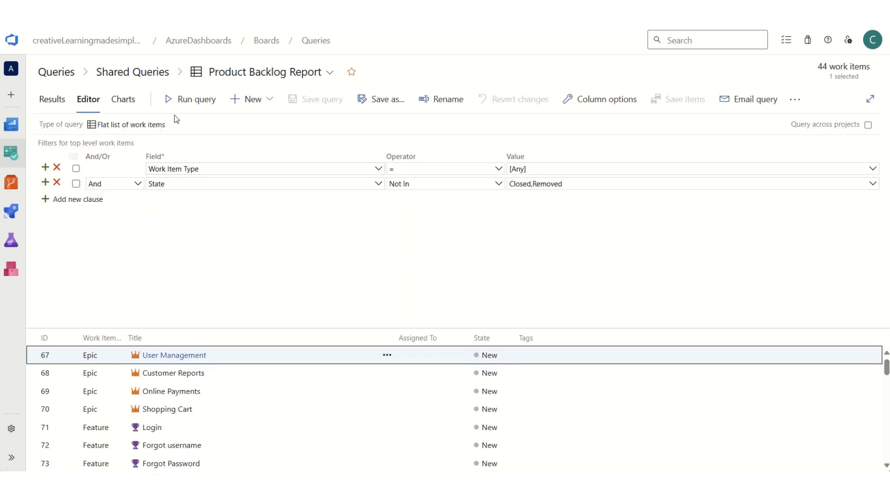
pyautogui.click(123, 99)
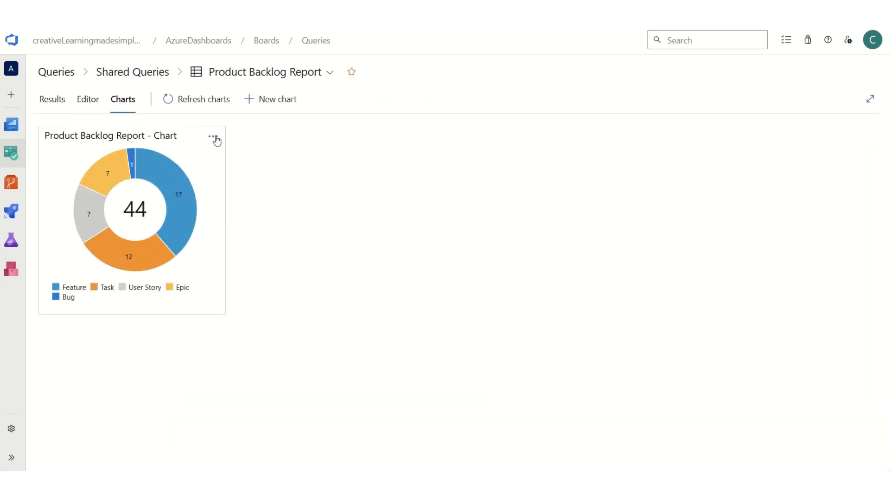
pyautogui.click(214, 138)
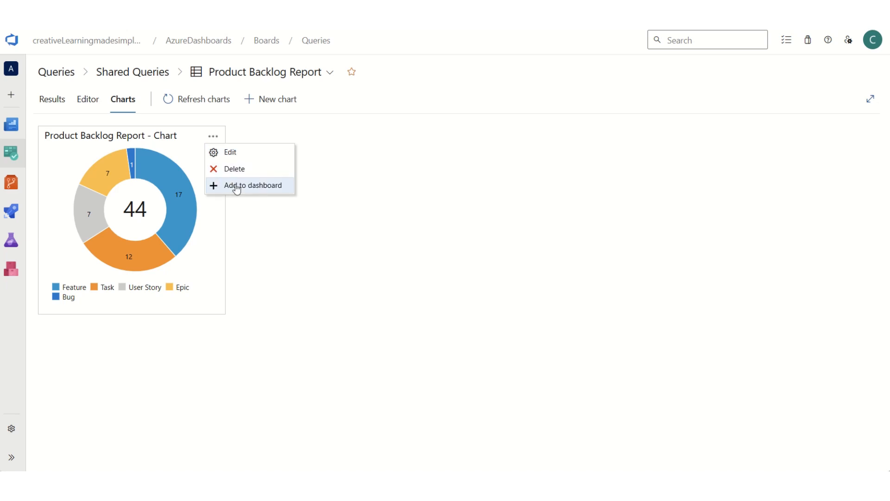
pyautogui.click(276, 187)
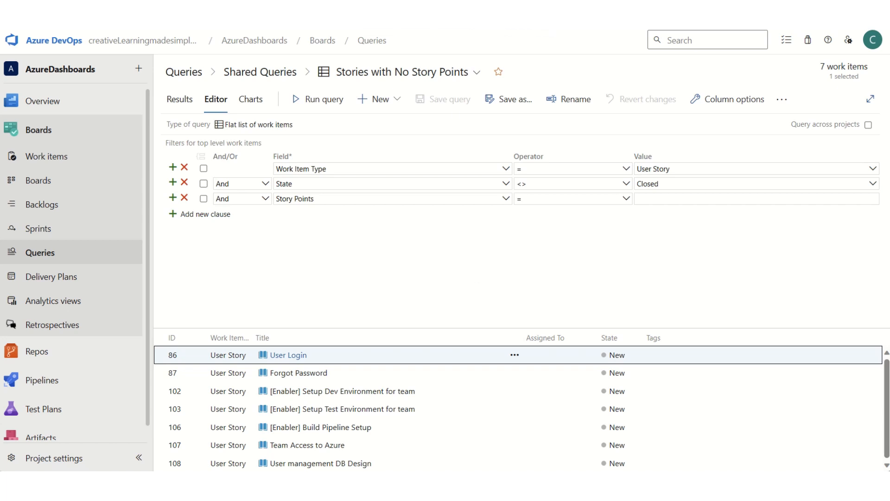
# - Open the shared query Work items with No Parents from the list of all queries and display its filter clauses
pyautogui.click(48, 253)
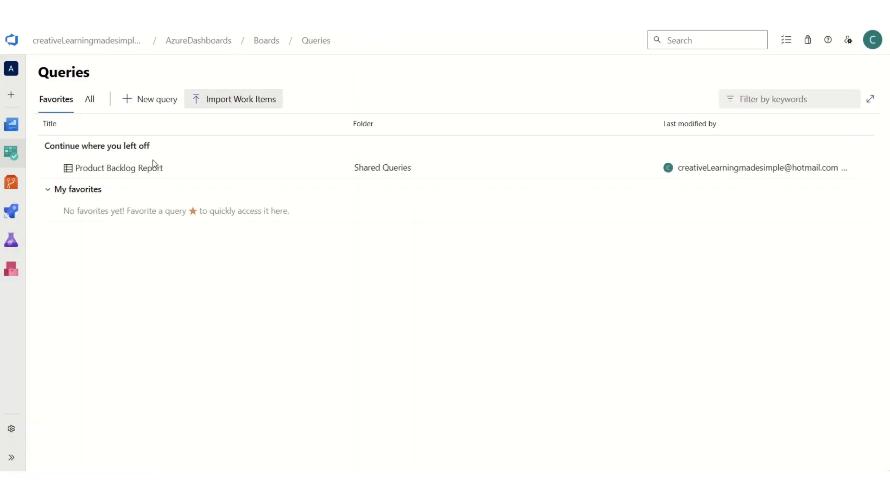
pyautogui.click(90, 100)
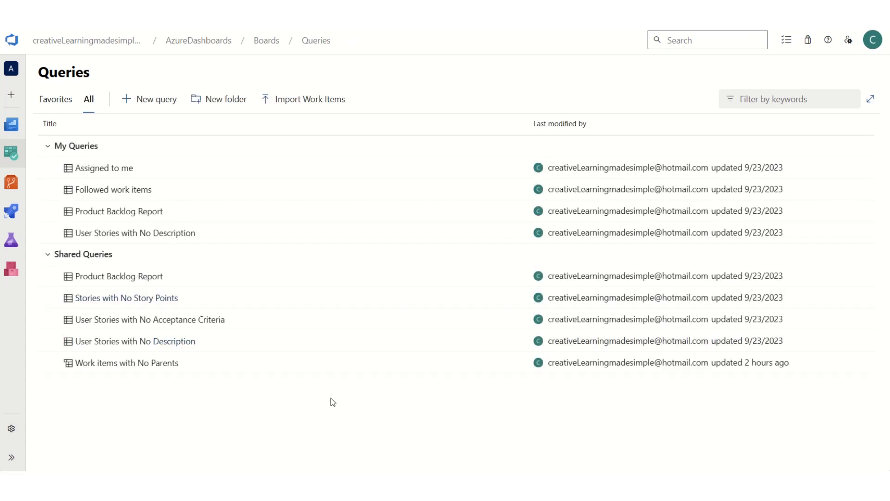
pyautogui.click(143, 363)
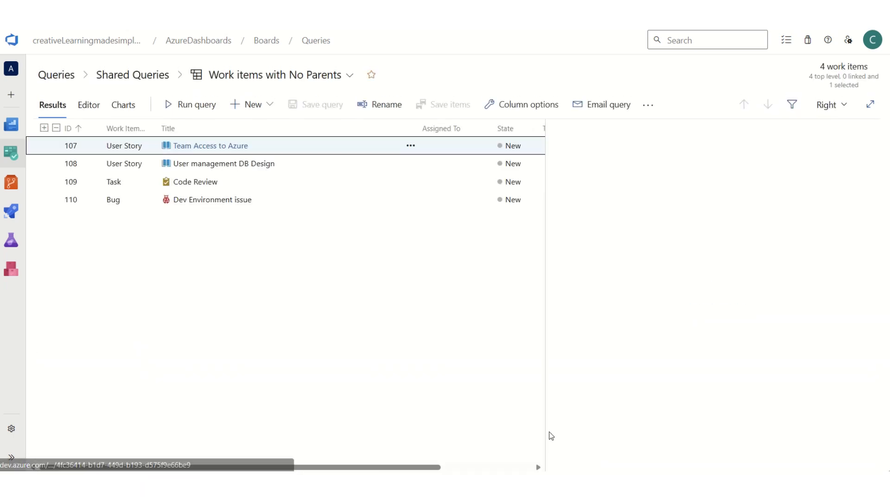
pyautogui.click(90, 104)
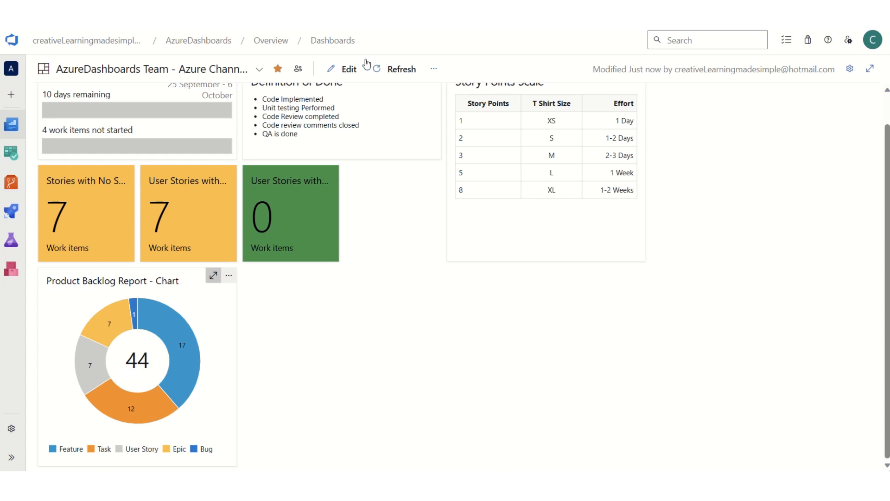
# - Add a Query Tile widget to the Azure Channel Dashboard and finish editing the layout
pyautogui.click(365, 67)
pyautogui.click(705, 91)
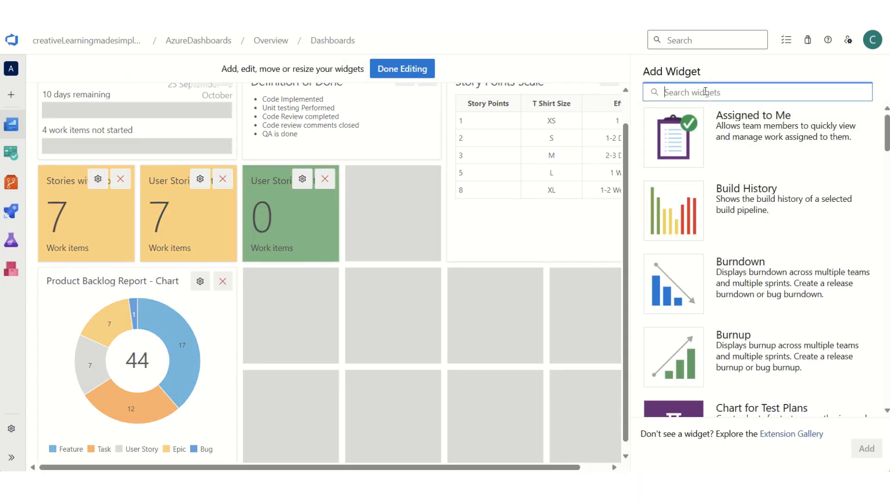
pyautogui.write('query')
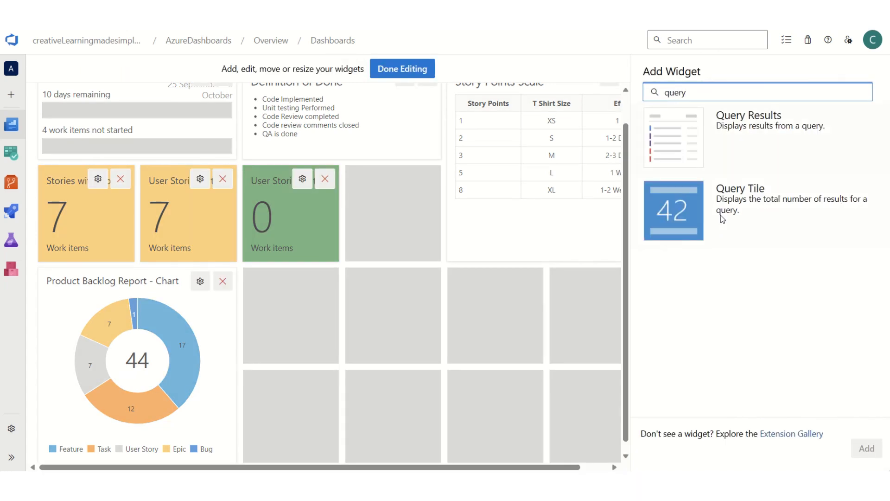
pyautogui.click(681, 210)
pyautogui.click(870, 454)
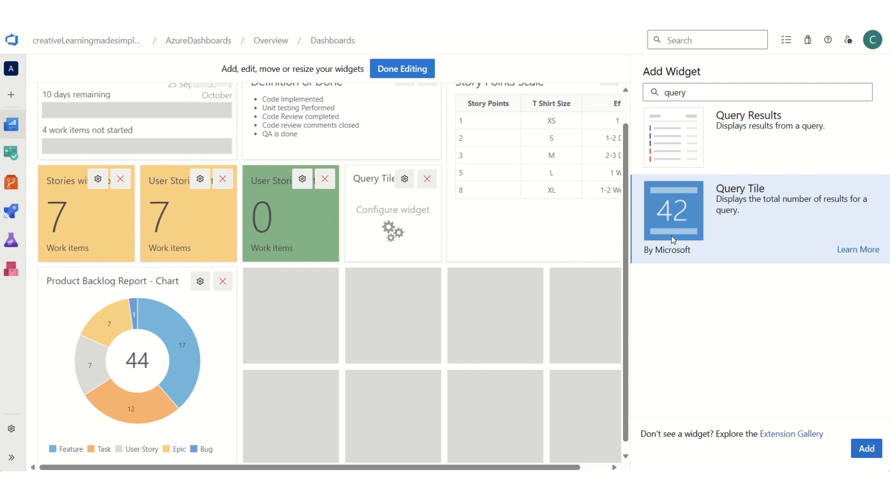
pyautogui.click(412, 74)
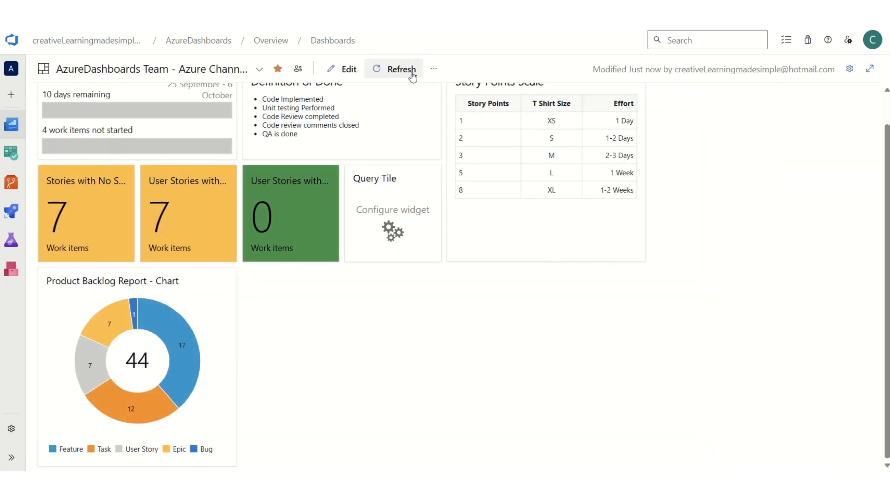
# - Configure the new Query Tile to use the shared query Work items with No Parents
pyautogui.click(432, 172)
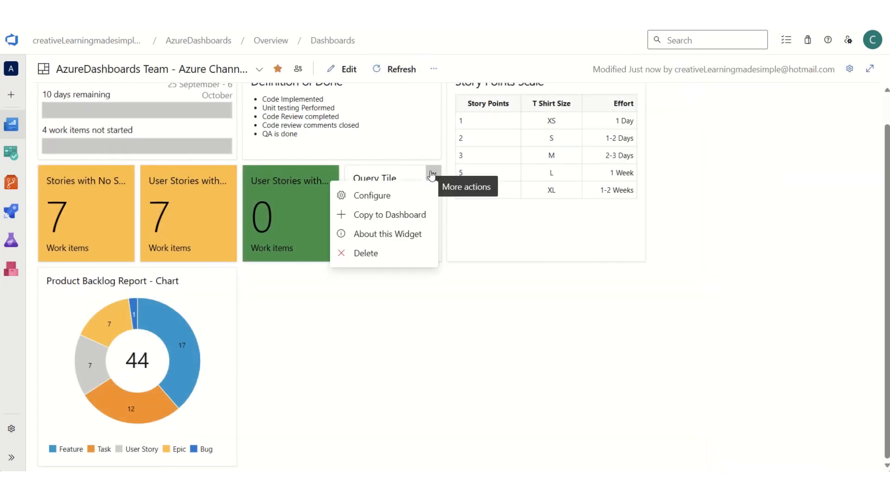
pyautogui.click(395, 196)
pyautogui.click(861, 159)
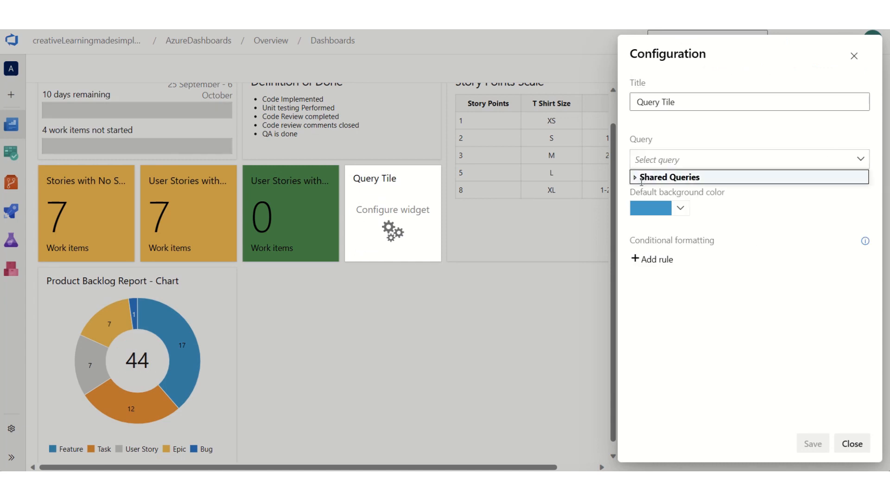
pyautogui.click(635, 177)
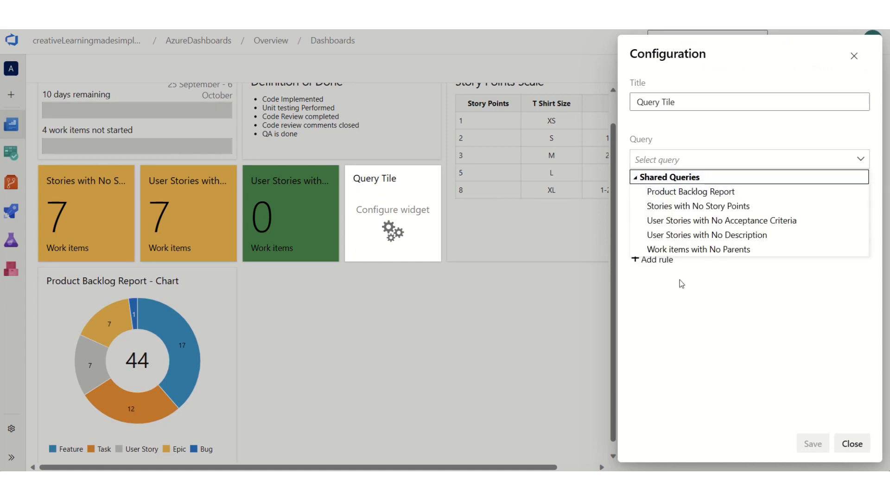
pyautogui.click(718, 251)
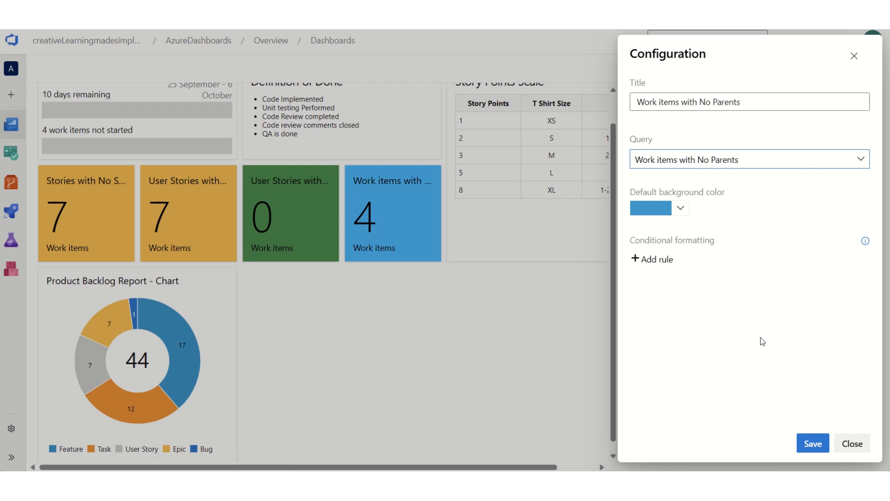
# - Set the tile's default background to amber and add a conditional formatting rule with a gray-green color
pyautogui.click(680, 207)
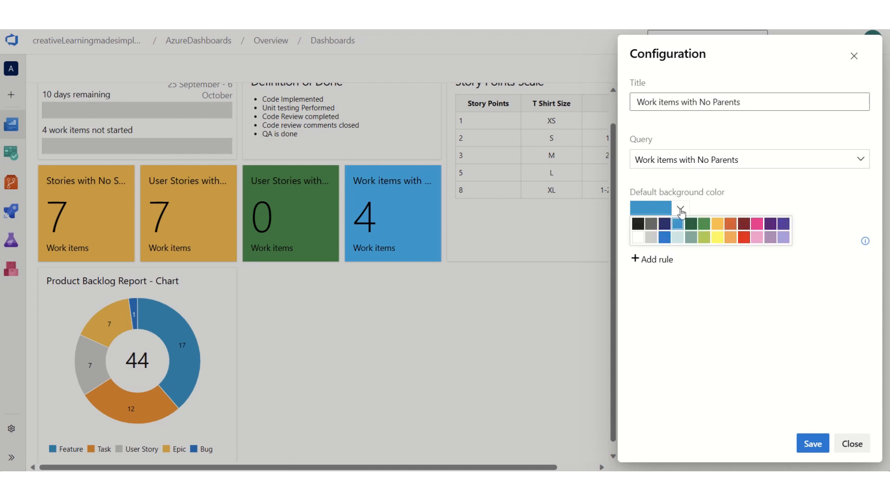
pyautogui.click(717, 224)
pyautogui.click(655, 293)
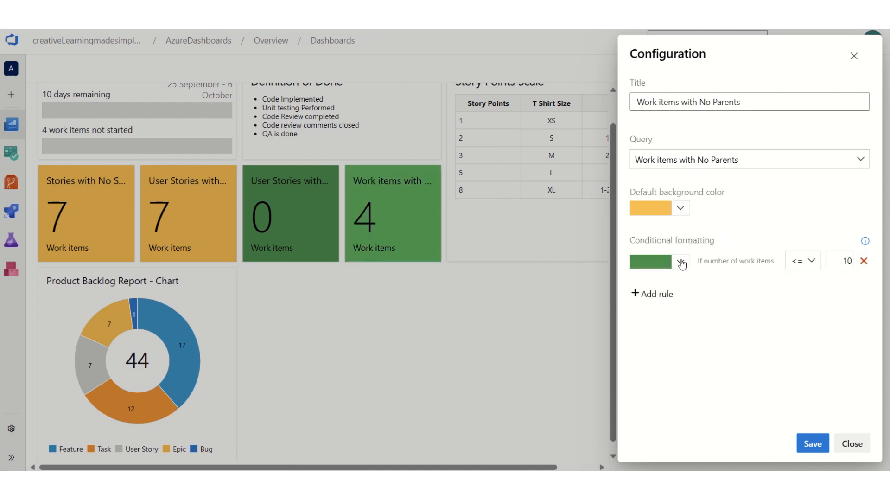
pyautogui.click(681, 261)
pyautogui.click(693, 296)
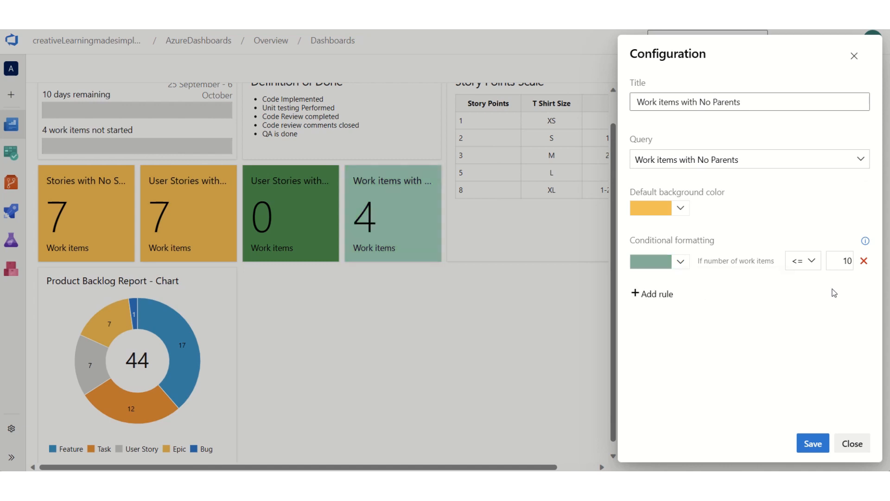
# - Make the tile's formatting rule apply when the number of work items = 0, and save the configuration
pyautogui.click(812, 261)
pyautogui.click(793, 376)
pyautogui.click(851, 262)
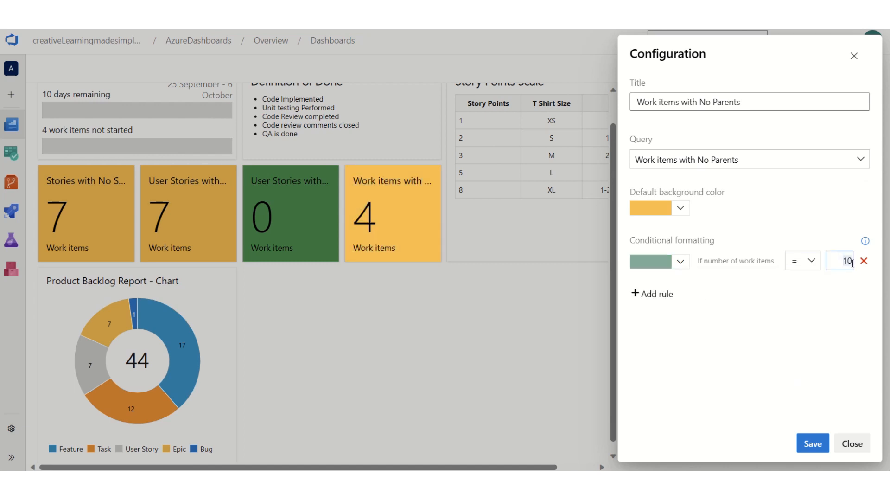
pyautogui.write('0')
pyautogui.click(813, 443)
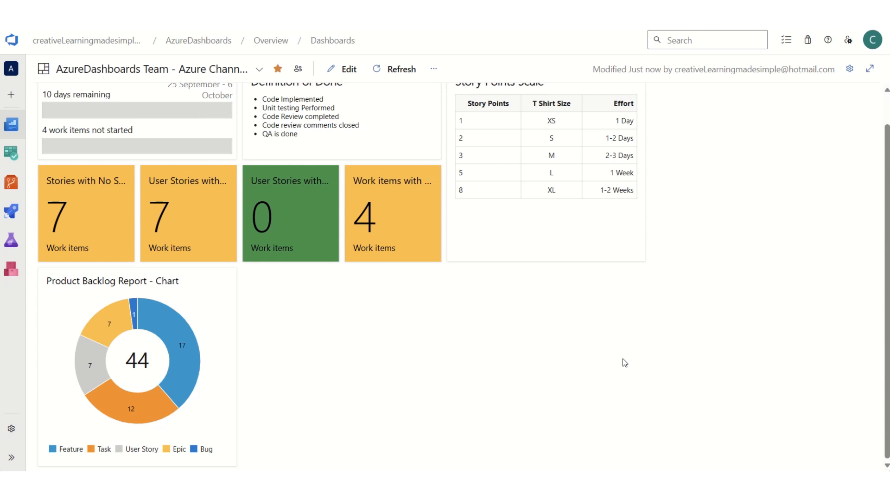
# - Open the No Parents tile's query results and check Team Access to Azure, User management DB Design, Code Review and Dev Environment issue for parent links
pyautogui.click(385, 225)
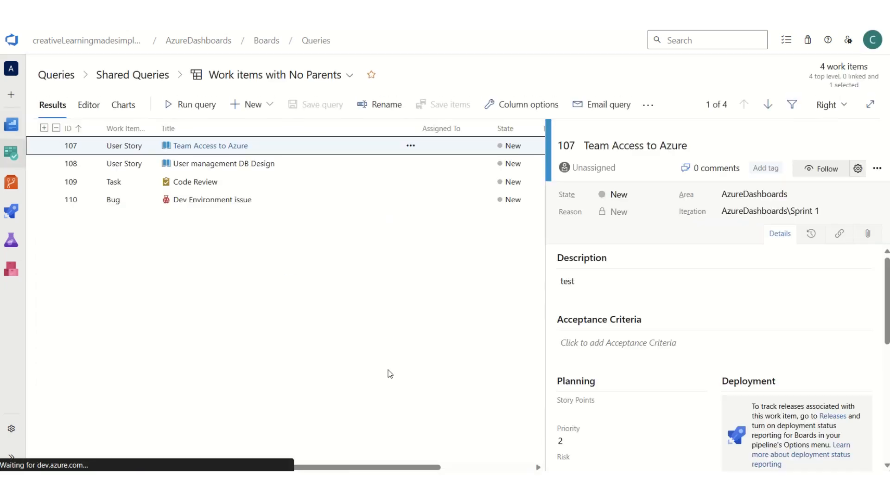
pyautogui.click(208, 147)
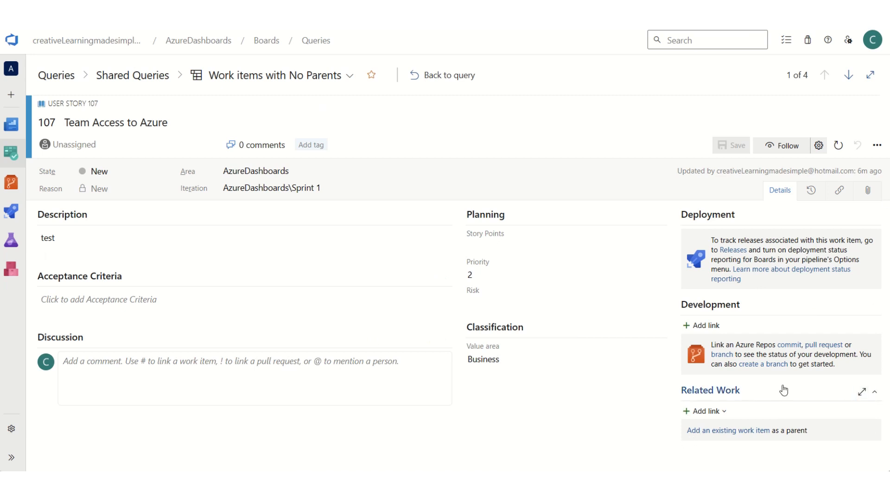
pyautogui.click(427, 77)
pyautogui.click(217, 165)
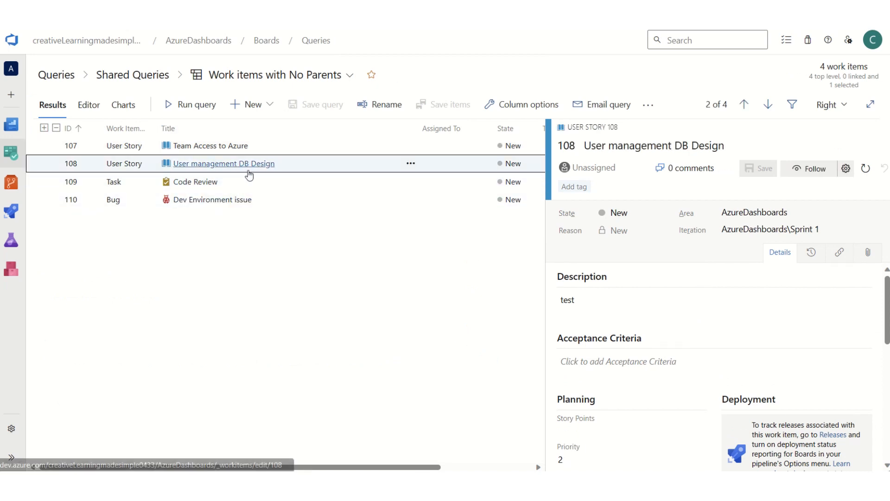
pyautogui.moveTo(888, 333); pyautogui.dragTo(888, 414)
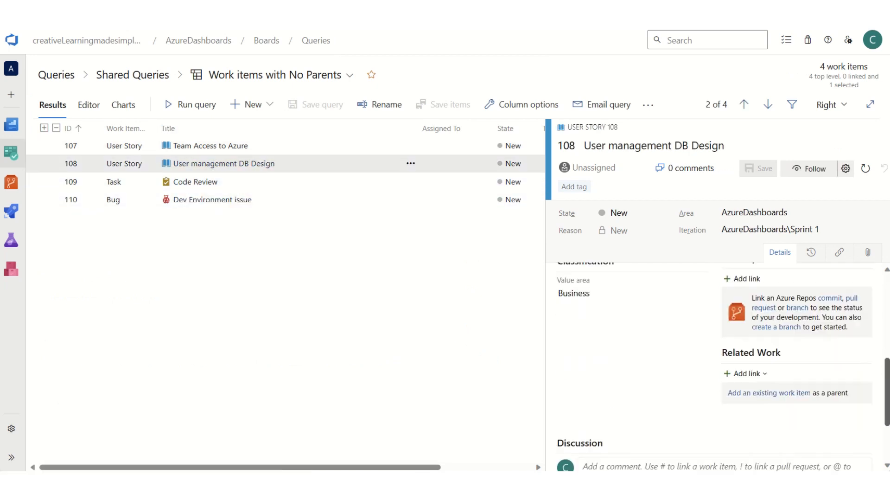
pyautogui.click(204, 181)
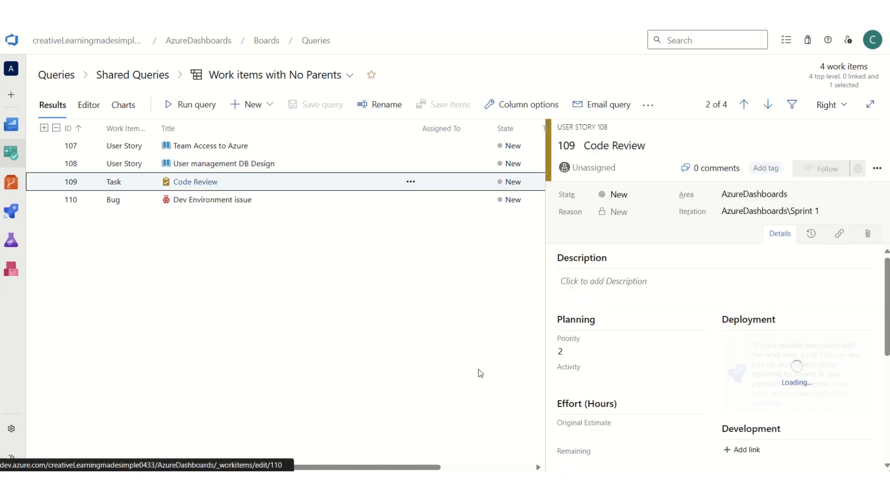
pyautogui.moveTo(888, 318); pyautogui.dragTo(888, 417)
pyautogui.click(225, 202)
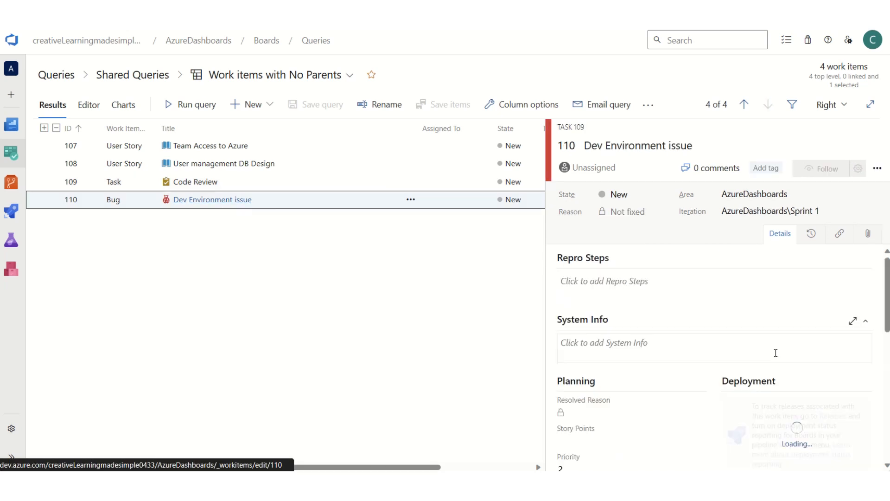
pyautogui.moveTo(888, 308)
pyautogui.mouseDown()
pyautogui.moveTo(888, 410)
pyautogui.moveTo(888, 306)
pyautogui.mouseUp()
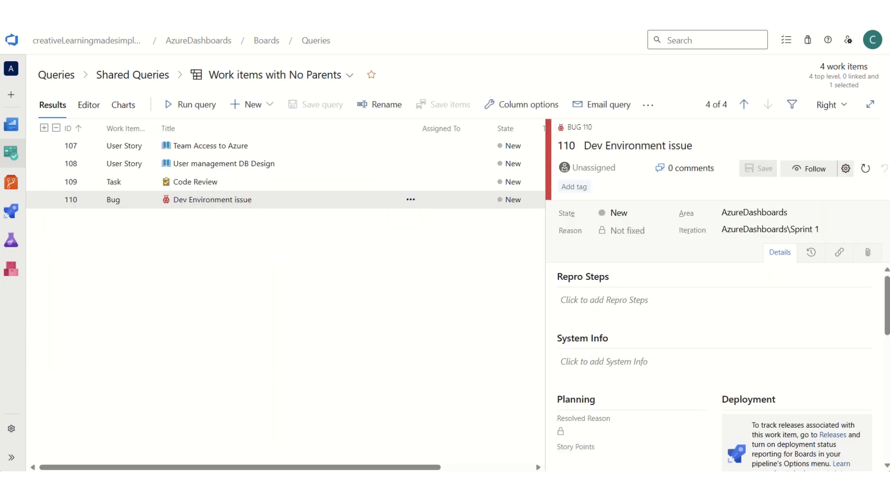
# - Return to the AzureDashboards project's Azure Channel Dashboard and view its widgets with the project navigation collapsed
pyautogui.click(85, 41)
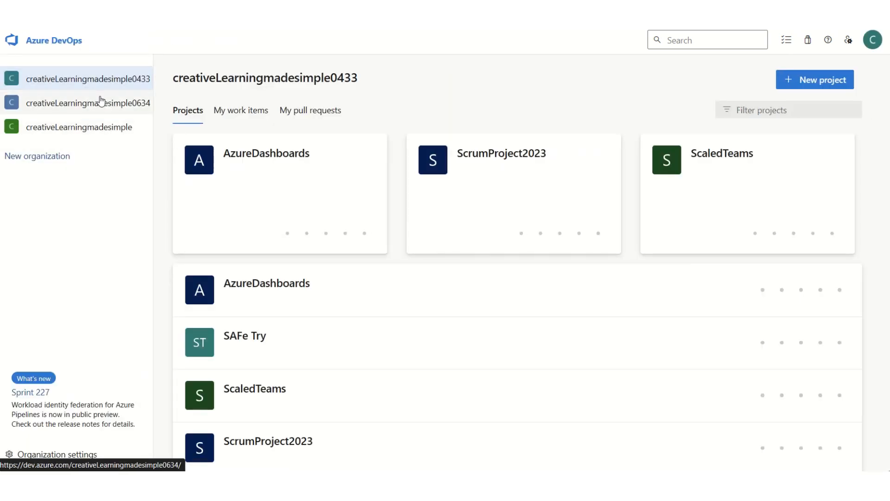
pyautogui.hotkey('alt', 'Left')
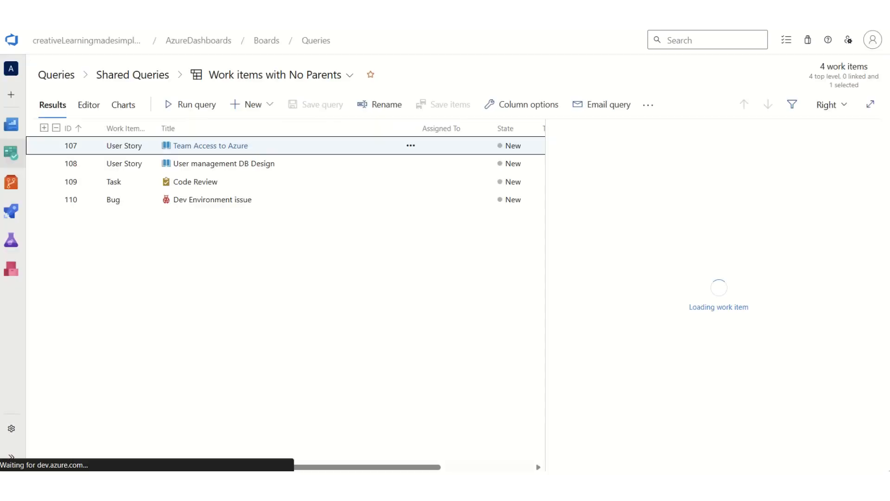
pyautogui.click(207, 42)
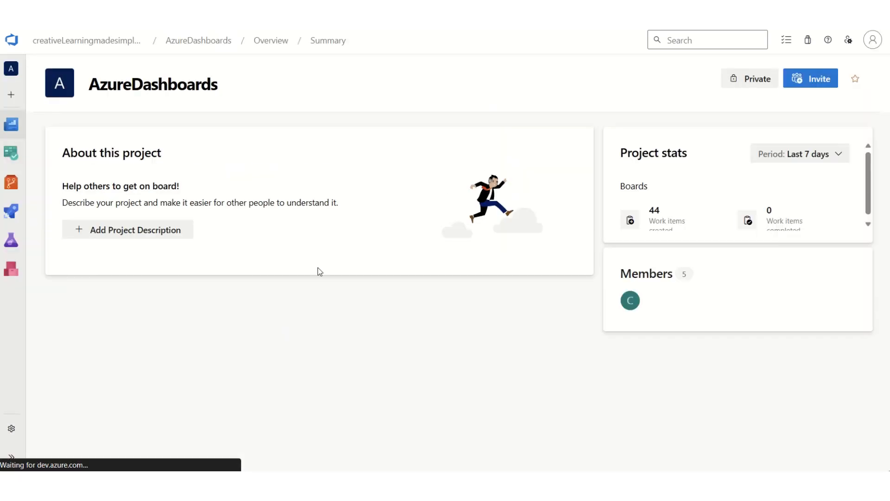
pyautogui.click(11, 457)
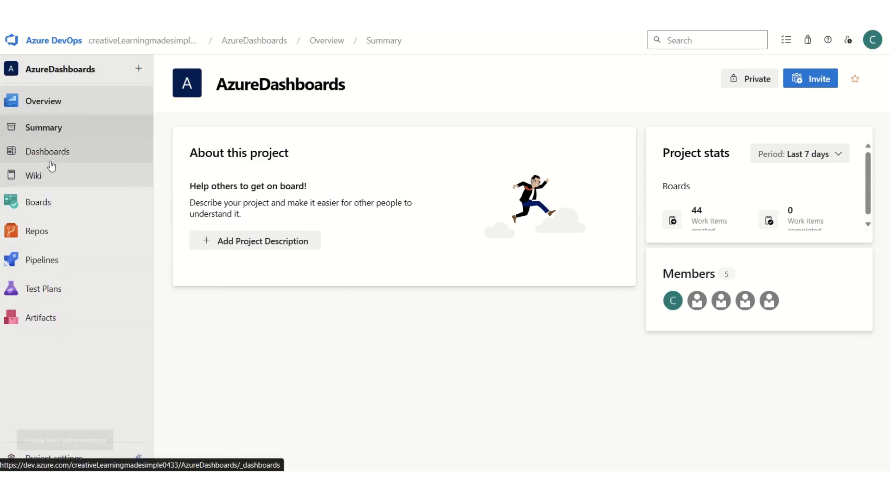
pyautogui.click(54, 155)
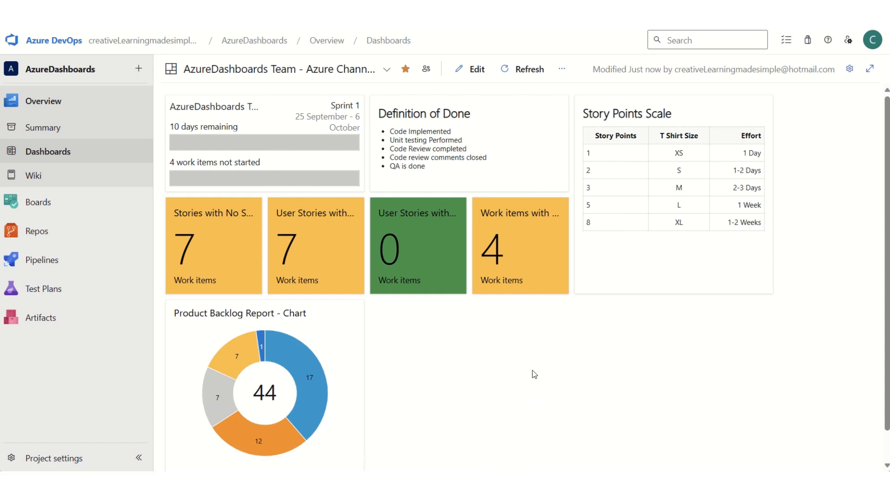
pyautogui.click(131, 459)
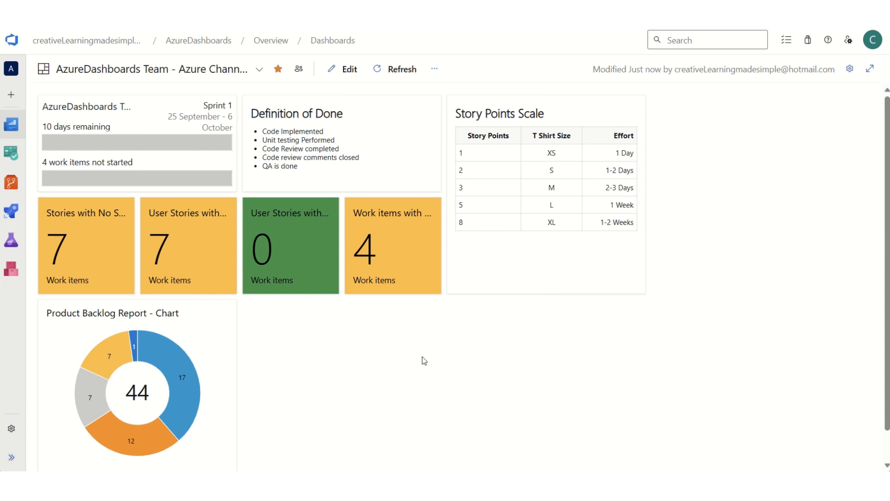
# - Examine the filter clauses and selected link types in the definition of the Work items with No Parents query
pyautogui.moveTo(498, 30)
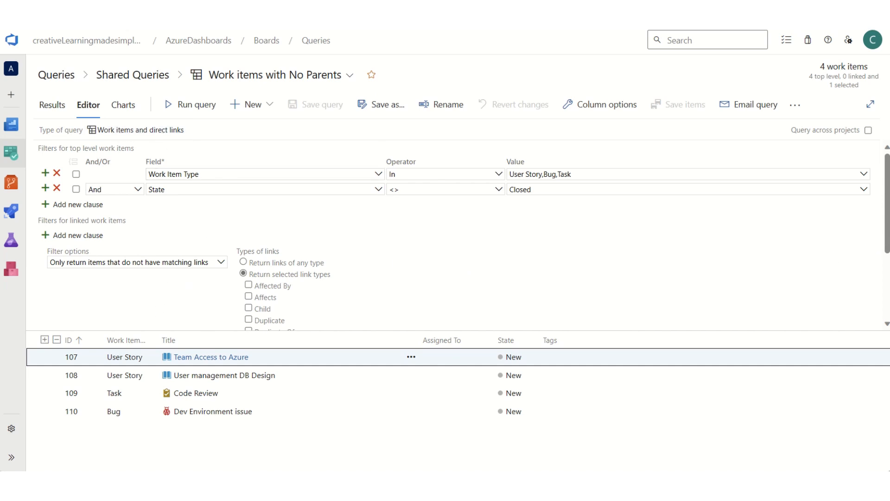
pyautogui.moveTo(887, 237); pyautogui.dragTo(887, 252)
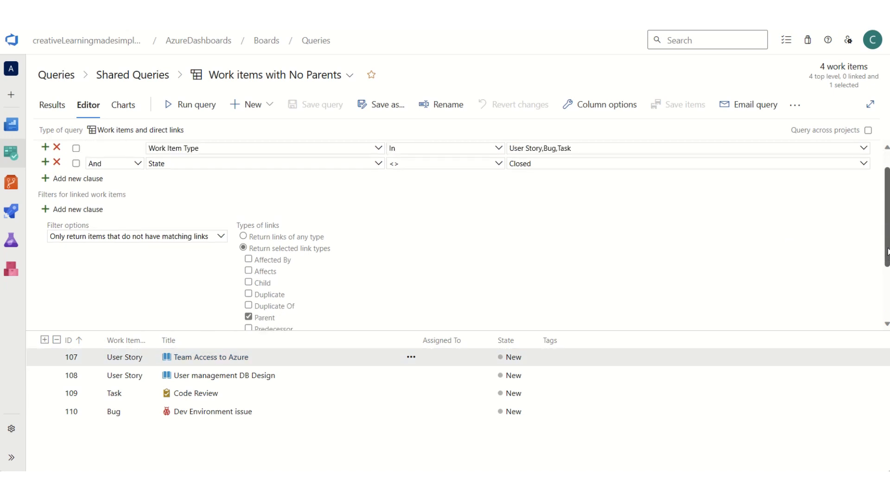